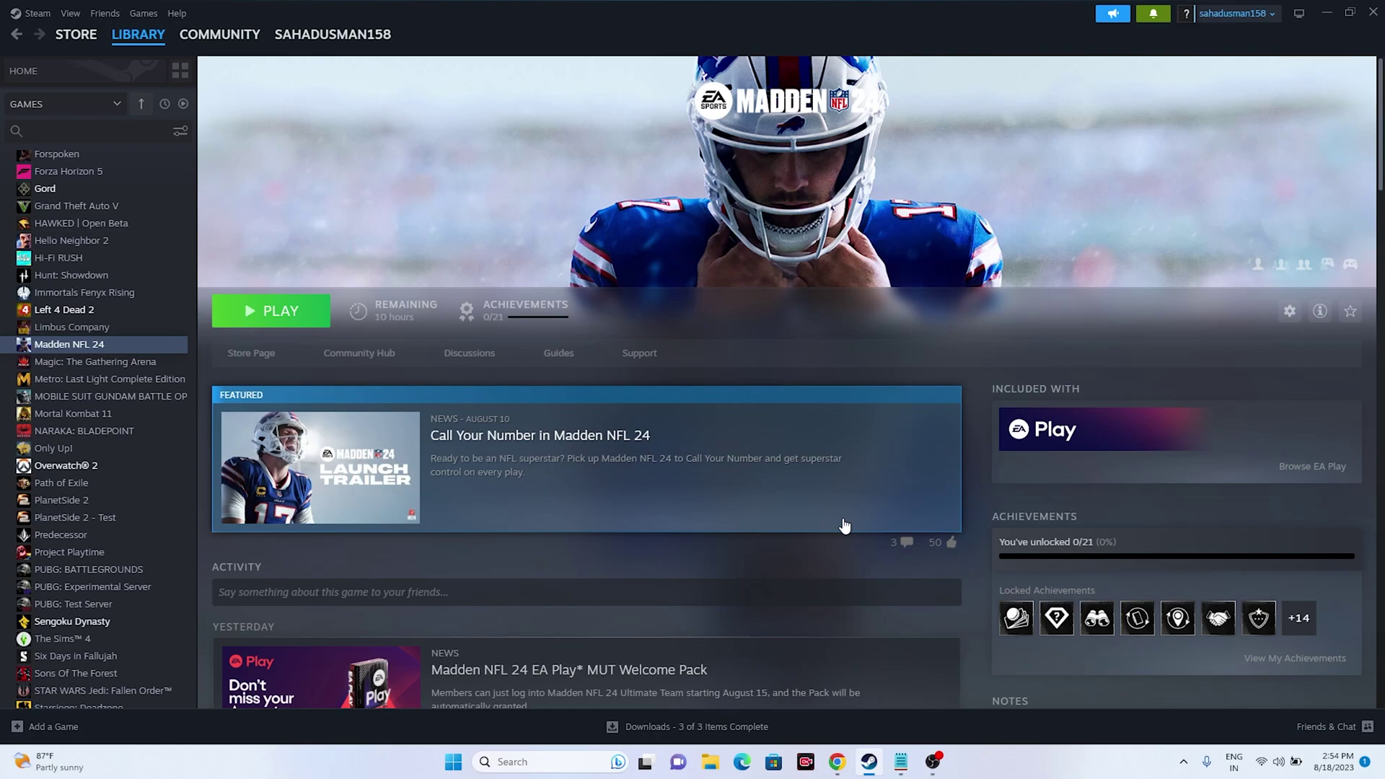
Switch to Chrome and review the Madden NFL 24 Technical Issues topics on the EA Answers HQ forum
left_click(836, 761)
left_click(454, 12)
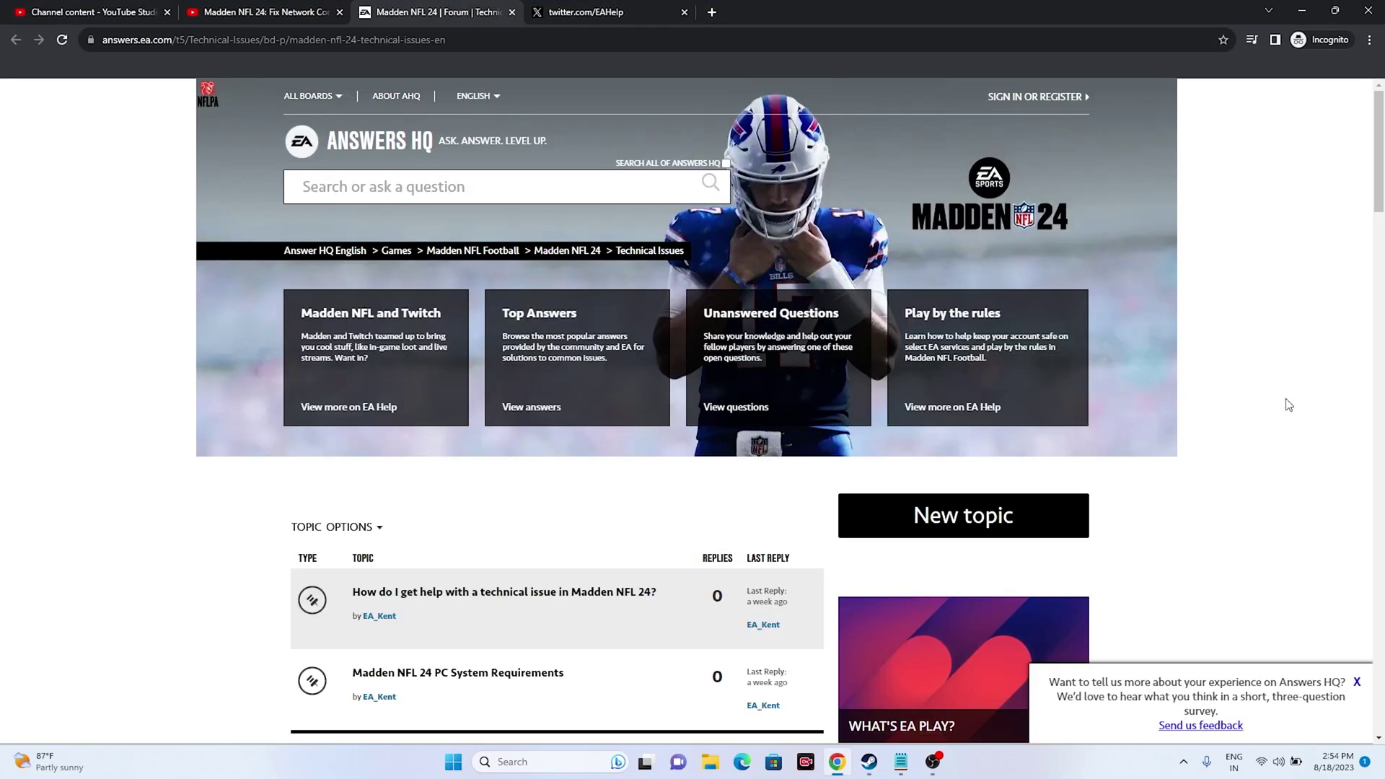
scroll(1378, 317, "down", 2)
scroll(1377, 317, "down", 4)
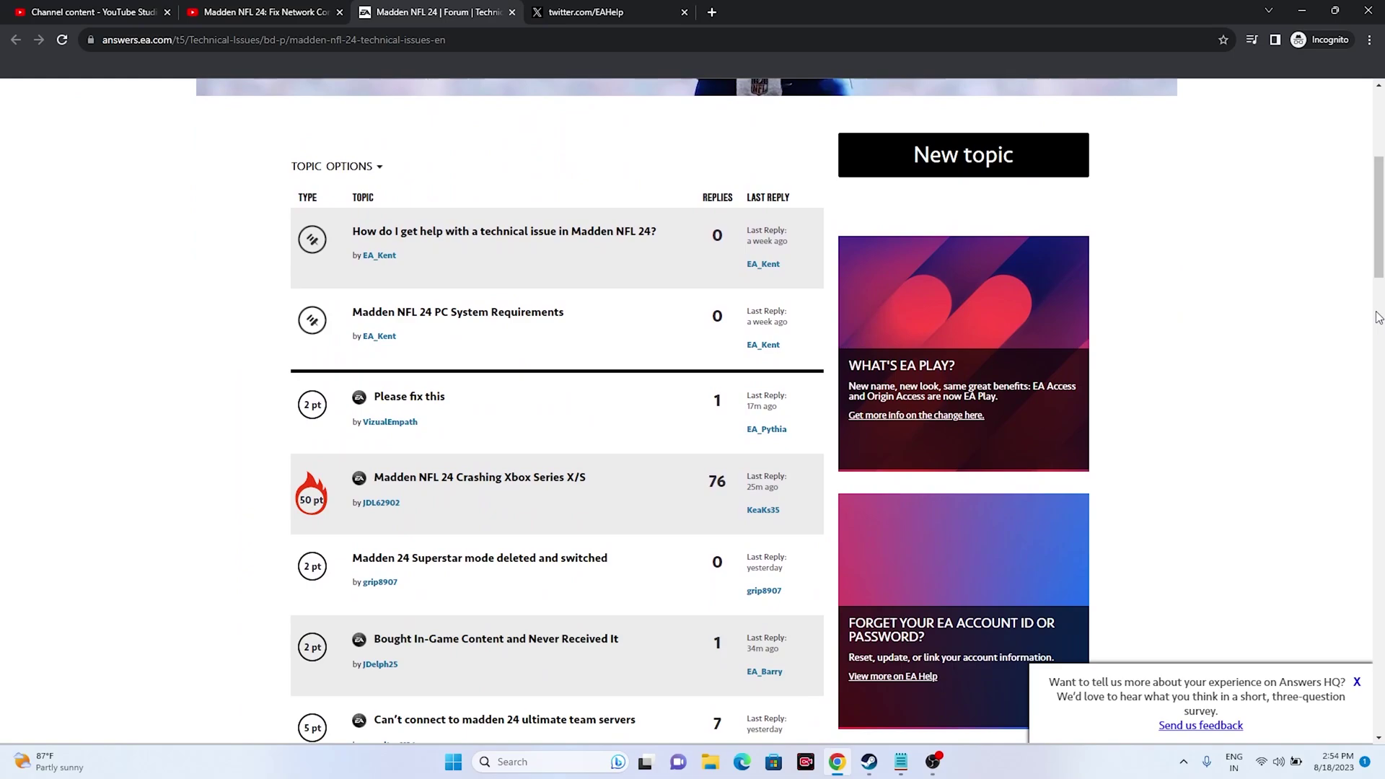
scroll(1377, 317, "up", 4)
scroll(1377, 318, "up", 2)
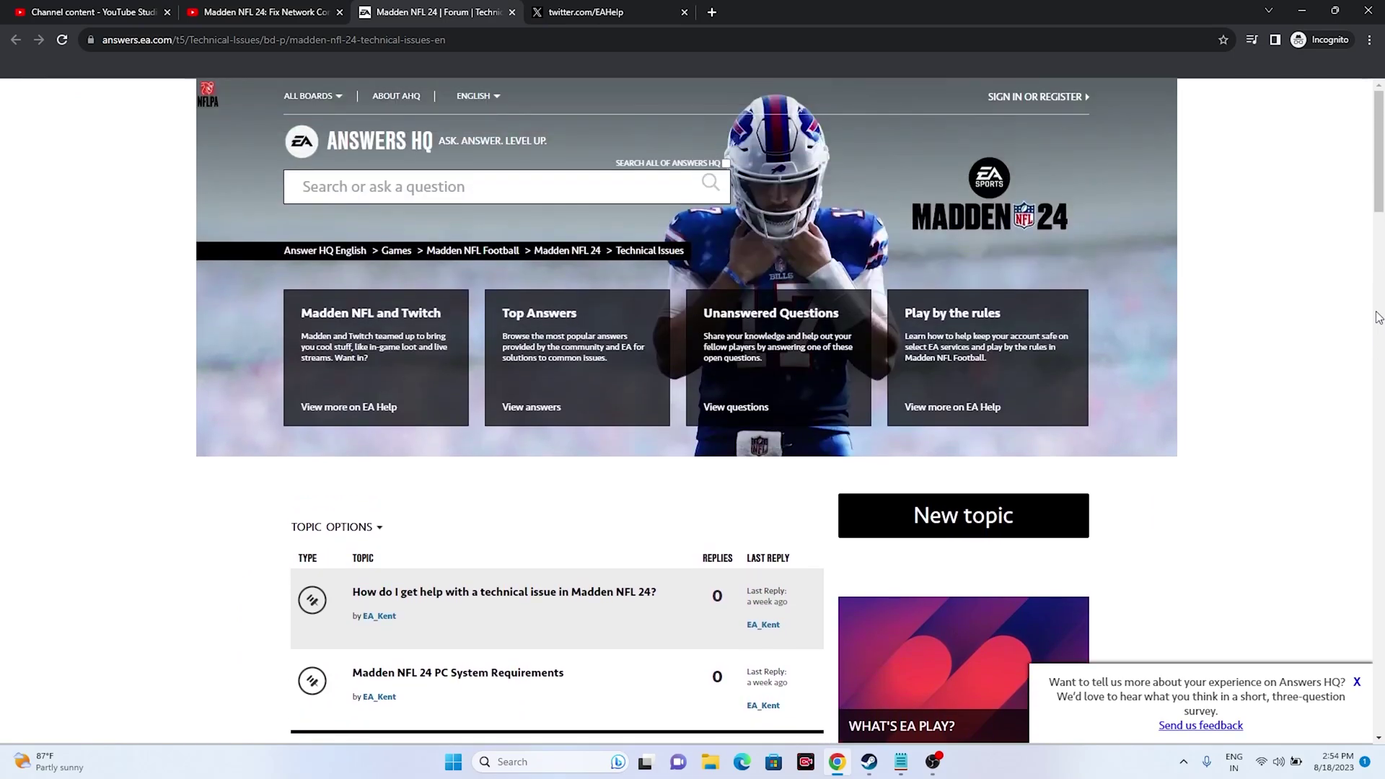
Decline notifications on the EA Help Twitter page, look through its posts about connectivity problems, and minimize the browser
left_click(555, 11)
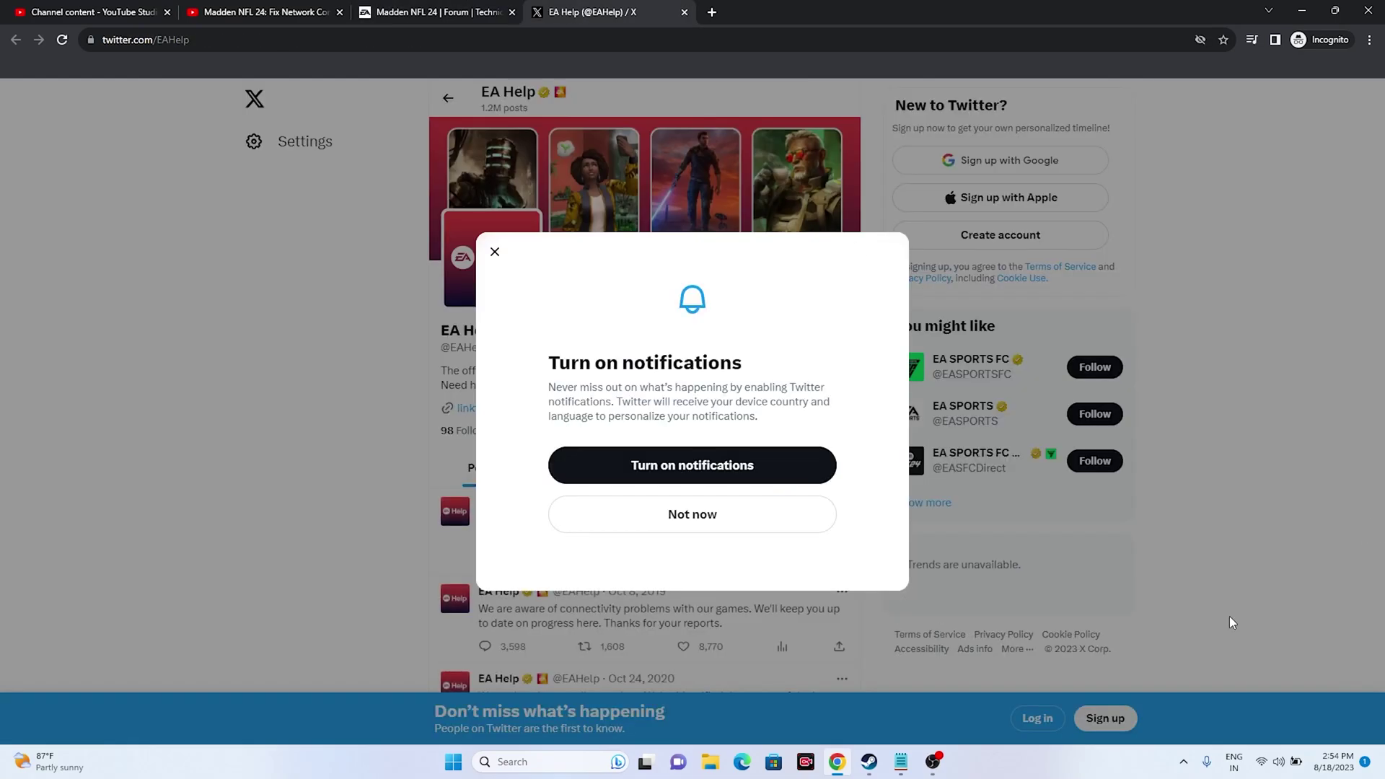
left_click(690, 526)
scroll(1363, 399, "down", 4)
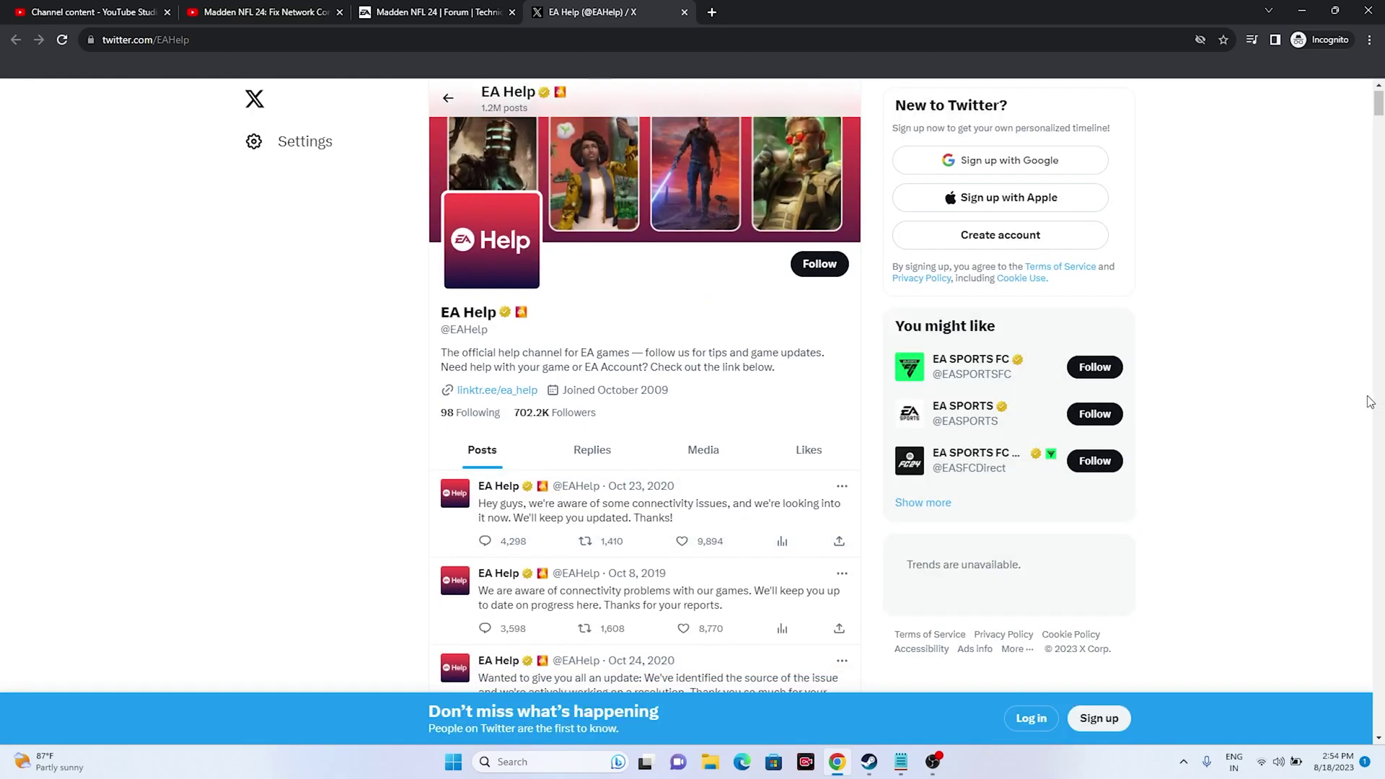
scroll(1365, 399, "down", 9)
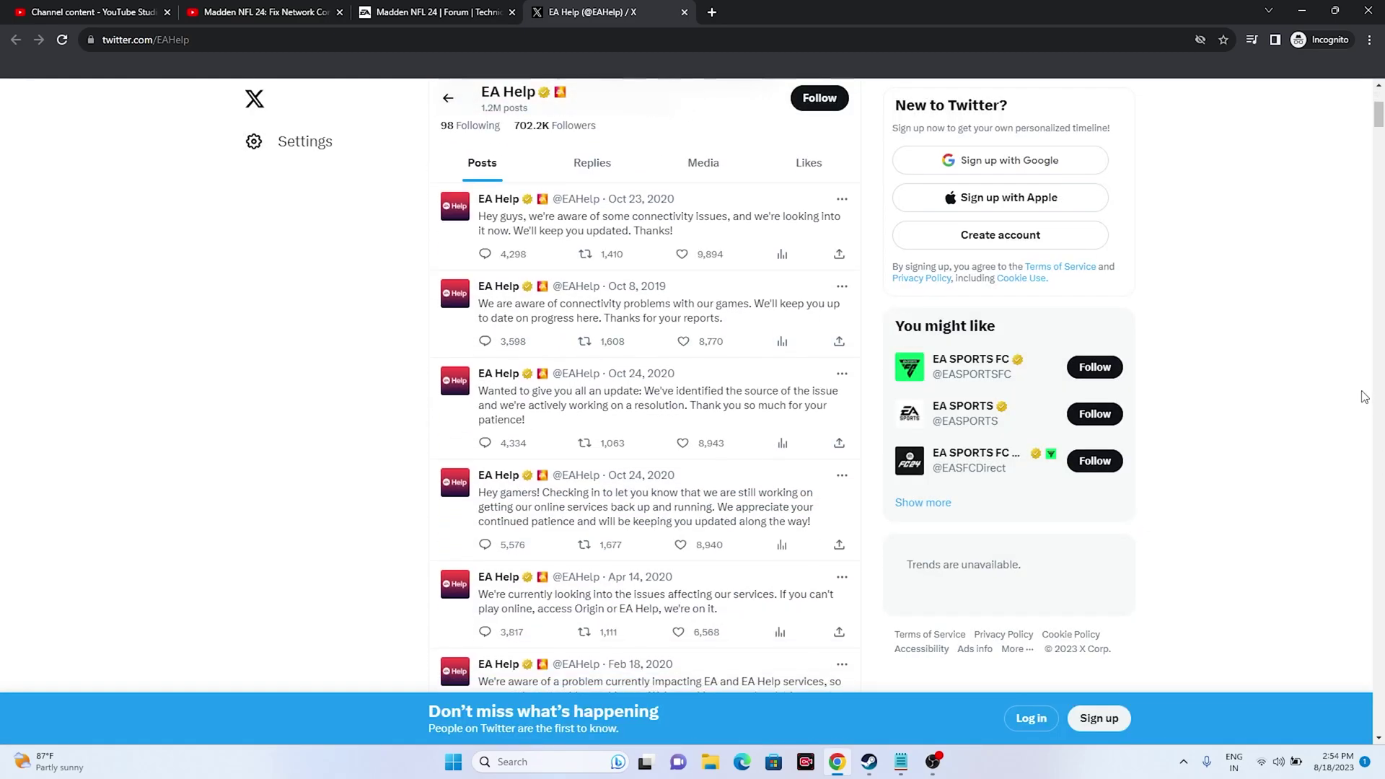
scroll(1362, 396, "down", 10)
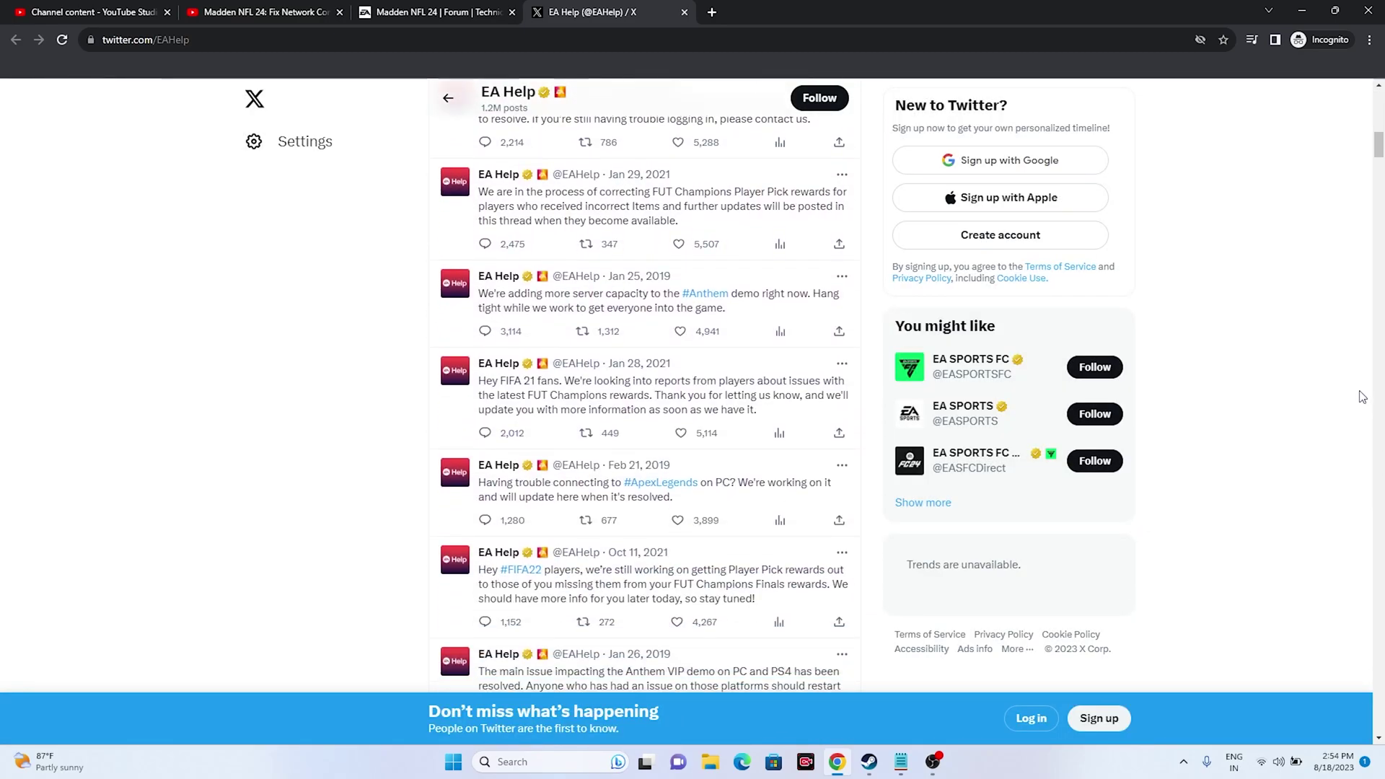
scroll(1362, 396, "down", 1)
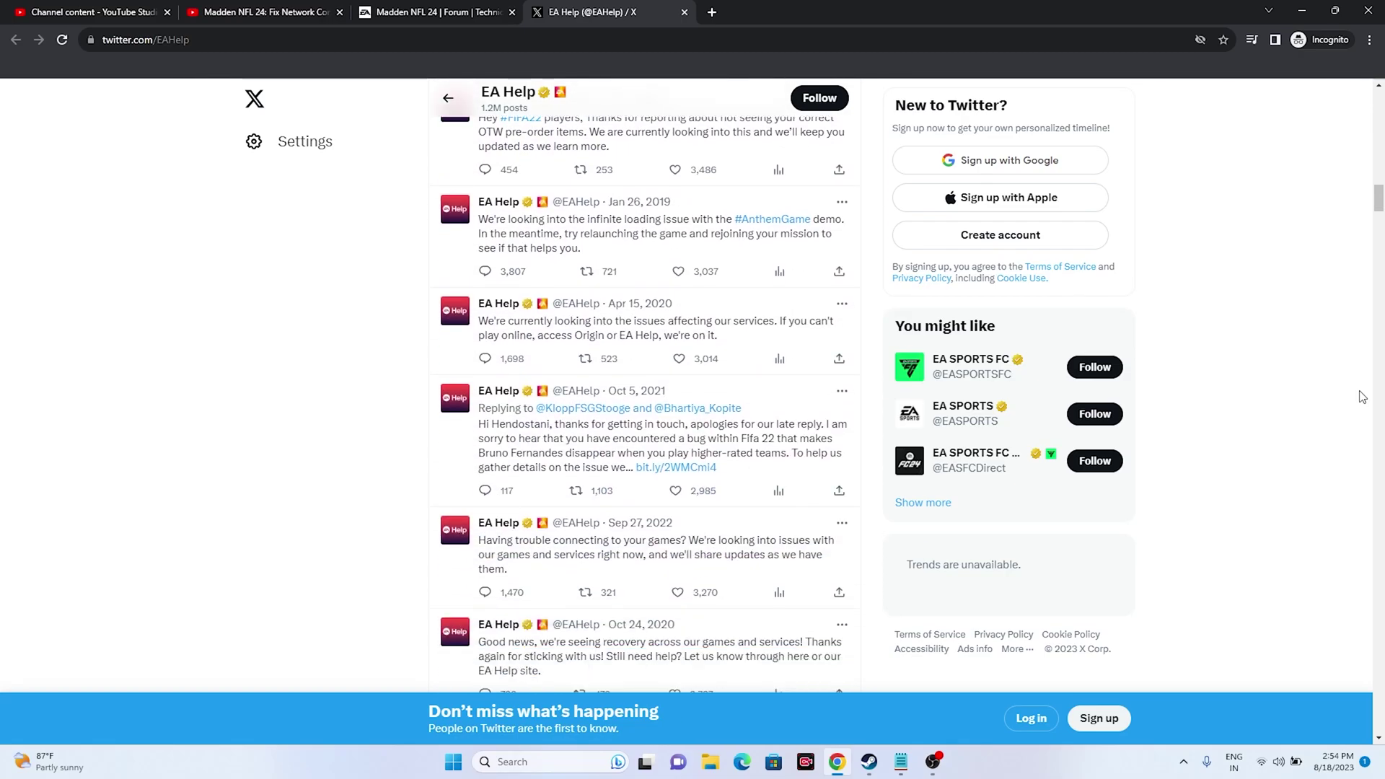
scroll(1361, 397, "up", 20)
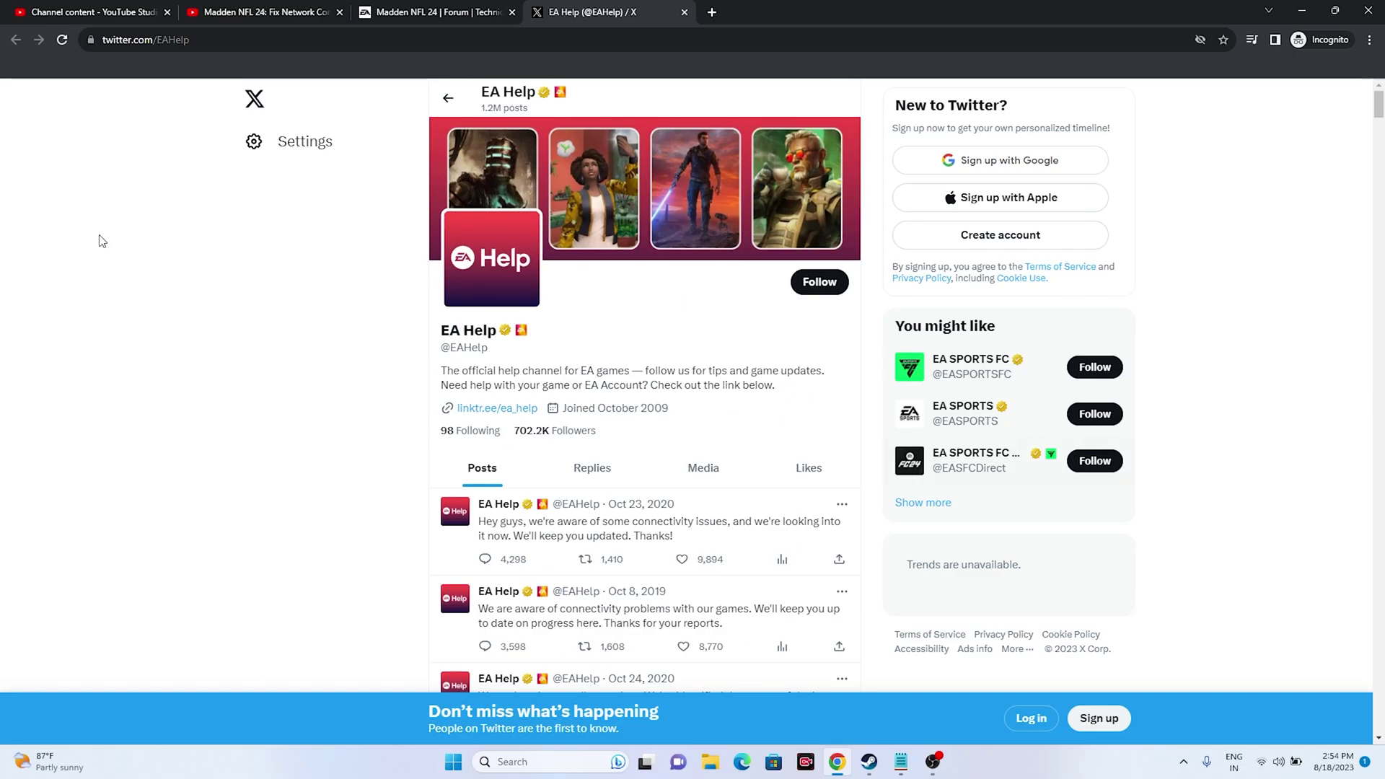
left_click(101, 12)
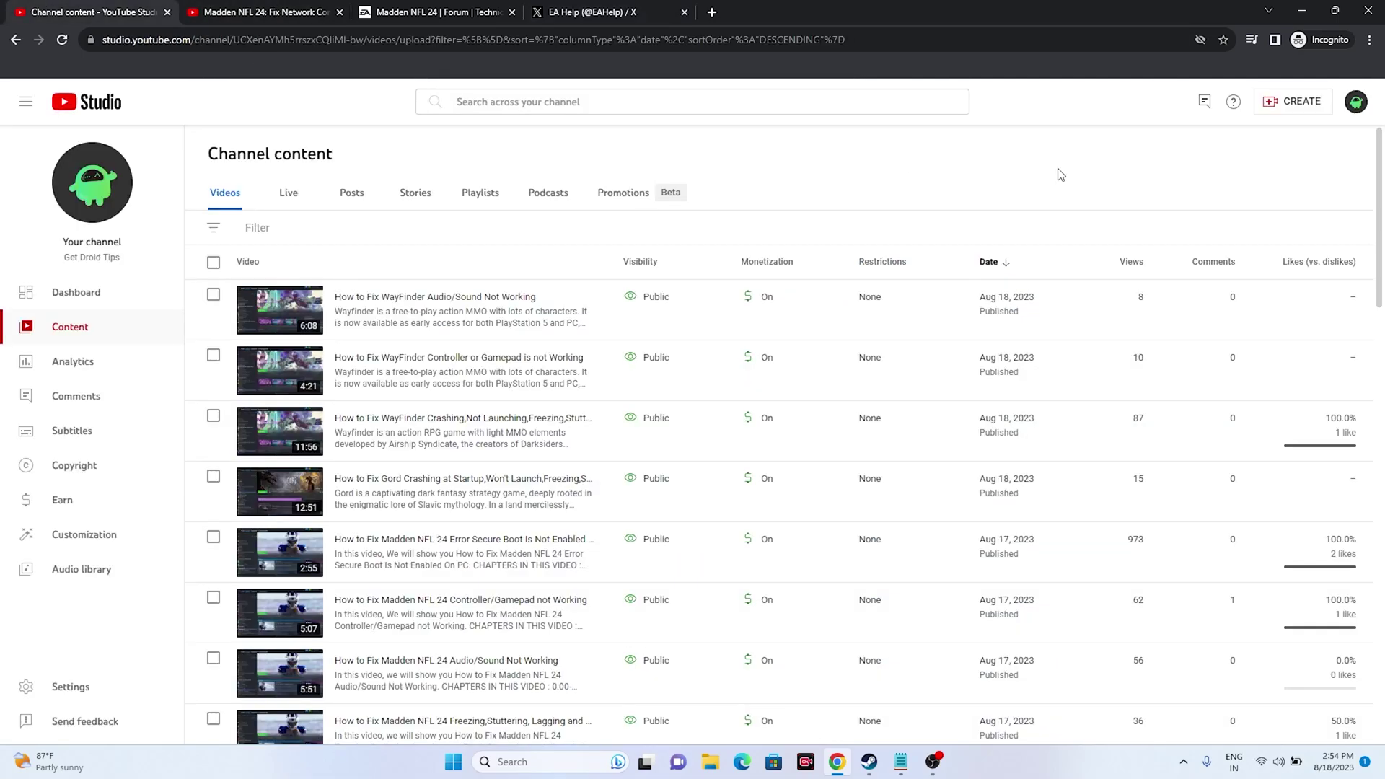
left_click(1302, 11)
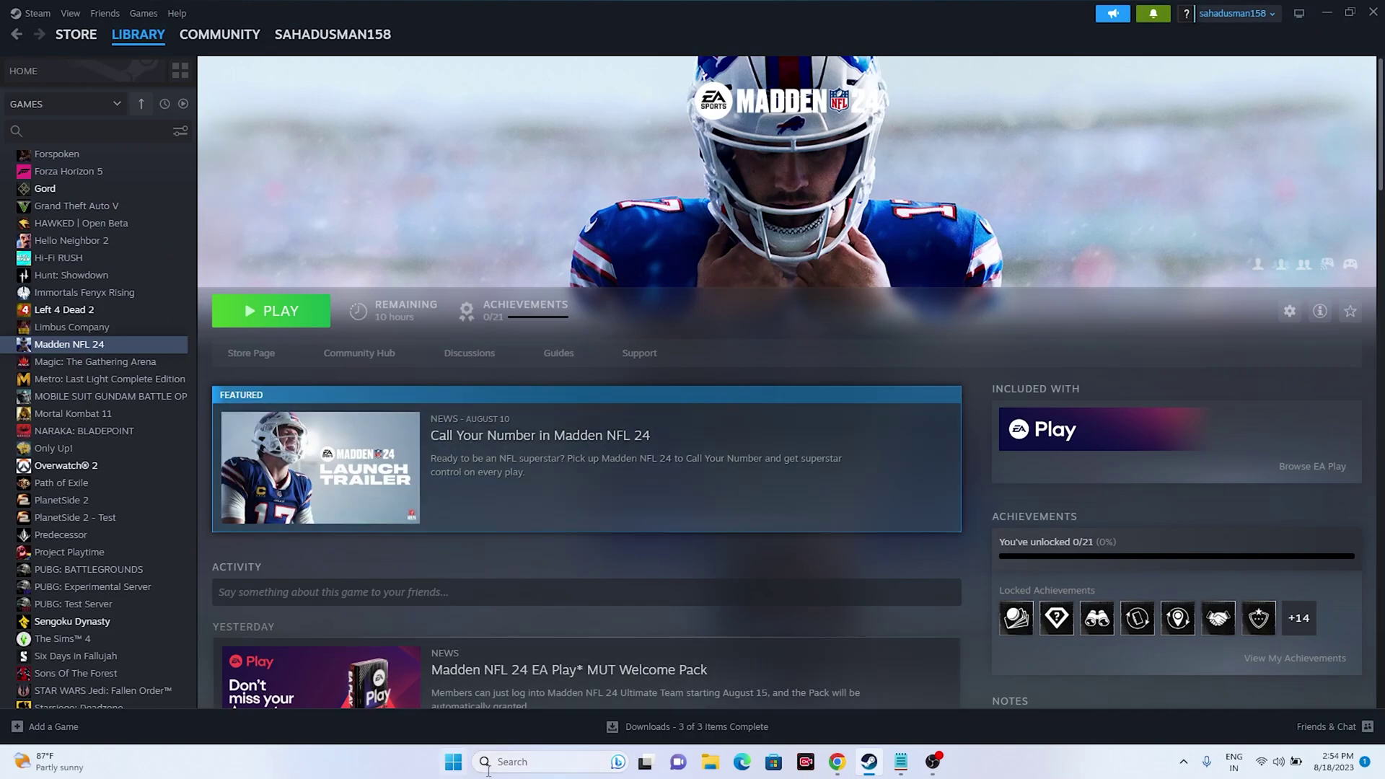
Bring up the computer's power options, including Restart
left_click(455, 762)
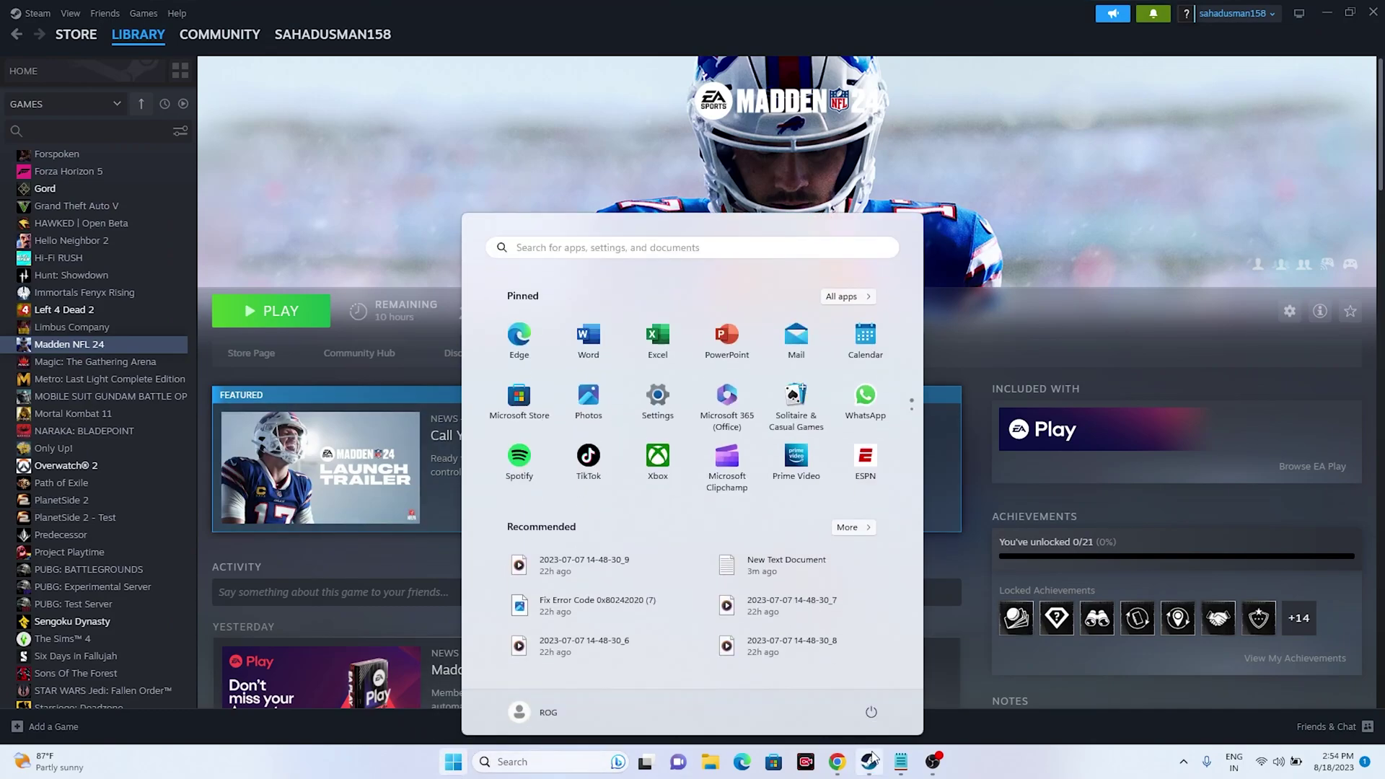
left_click(878, 712)
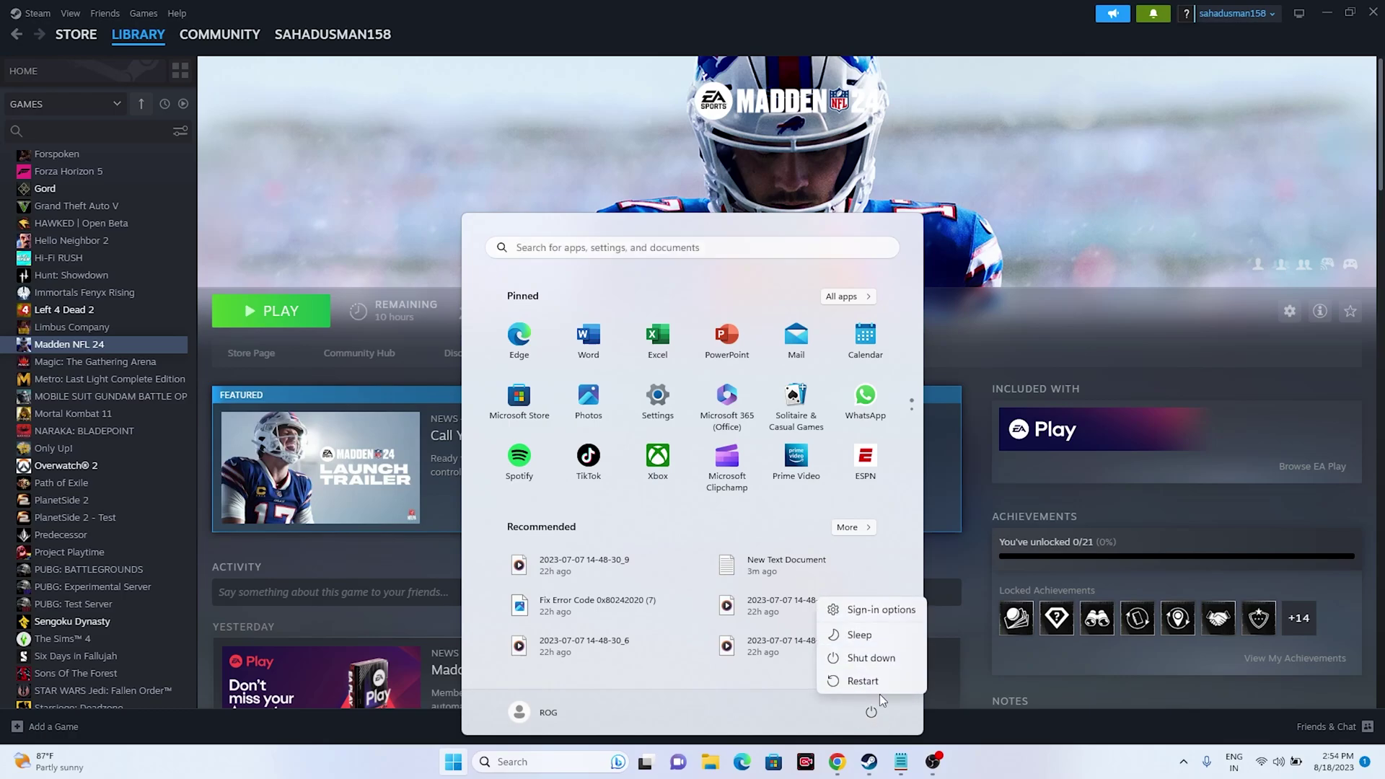
left_click(872, 682)
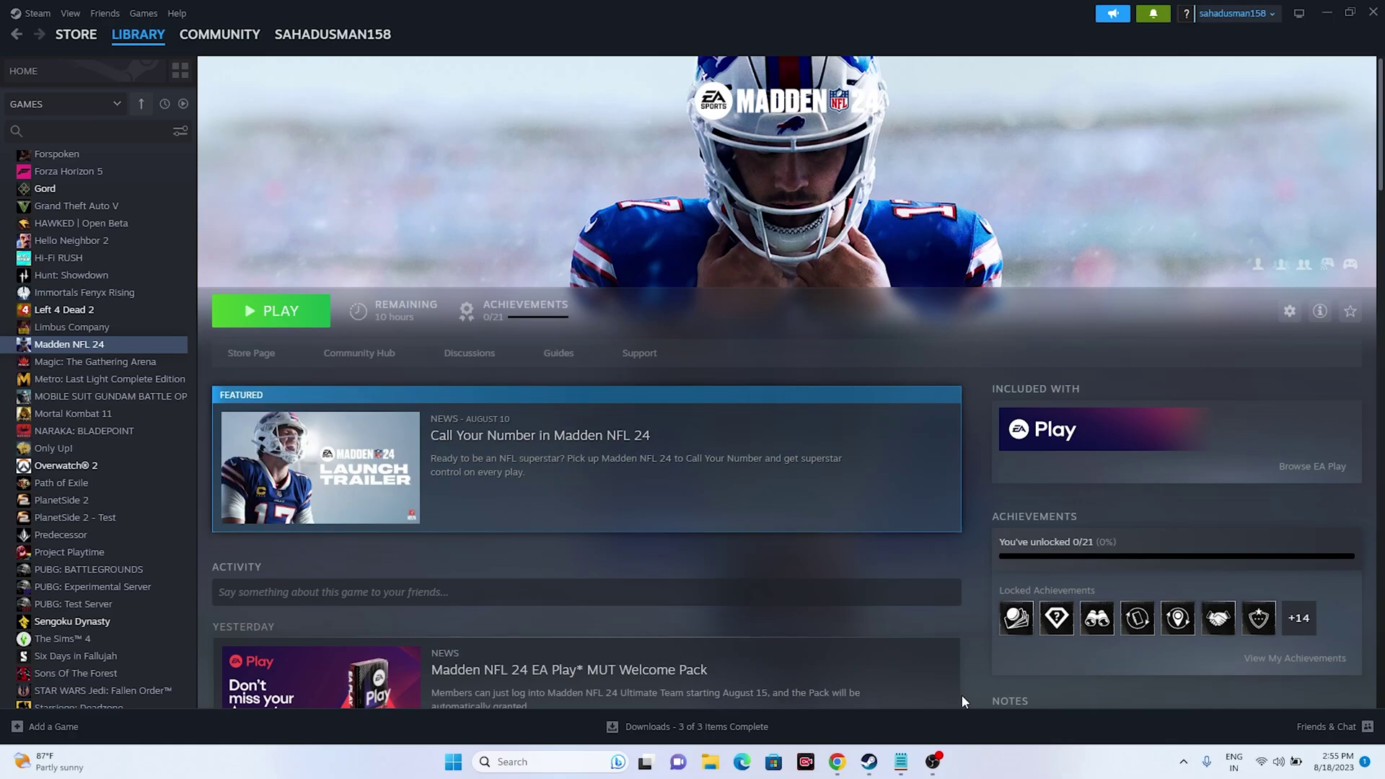
Minimize Steam, open Windows Settings and check the automatic time and time zone options under Date & time
left_click(1326, 12)
left_click(526, 762)
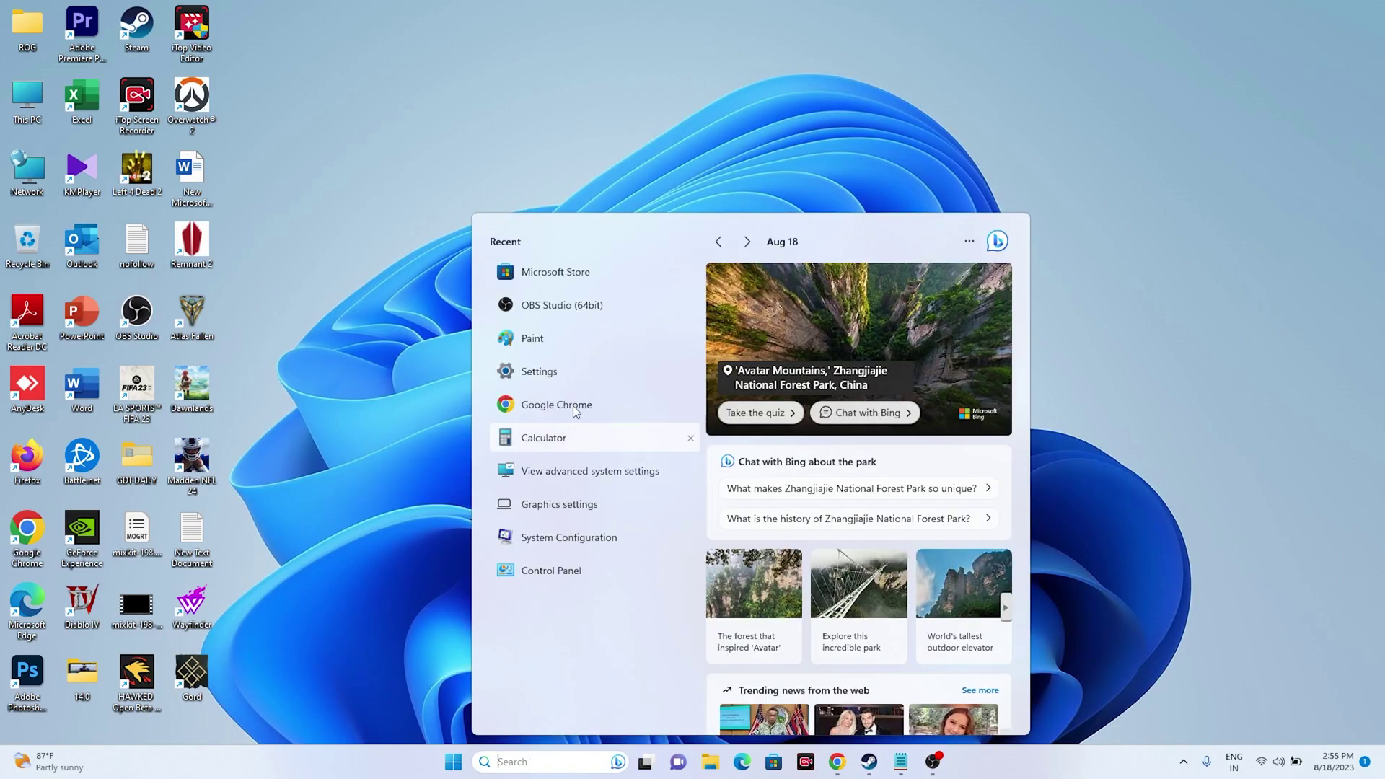
left_click(542, 371)
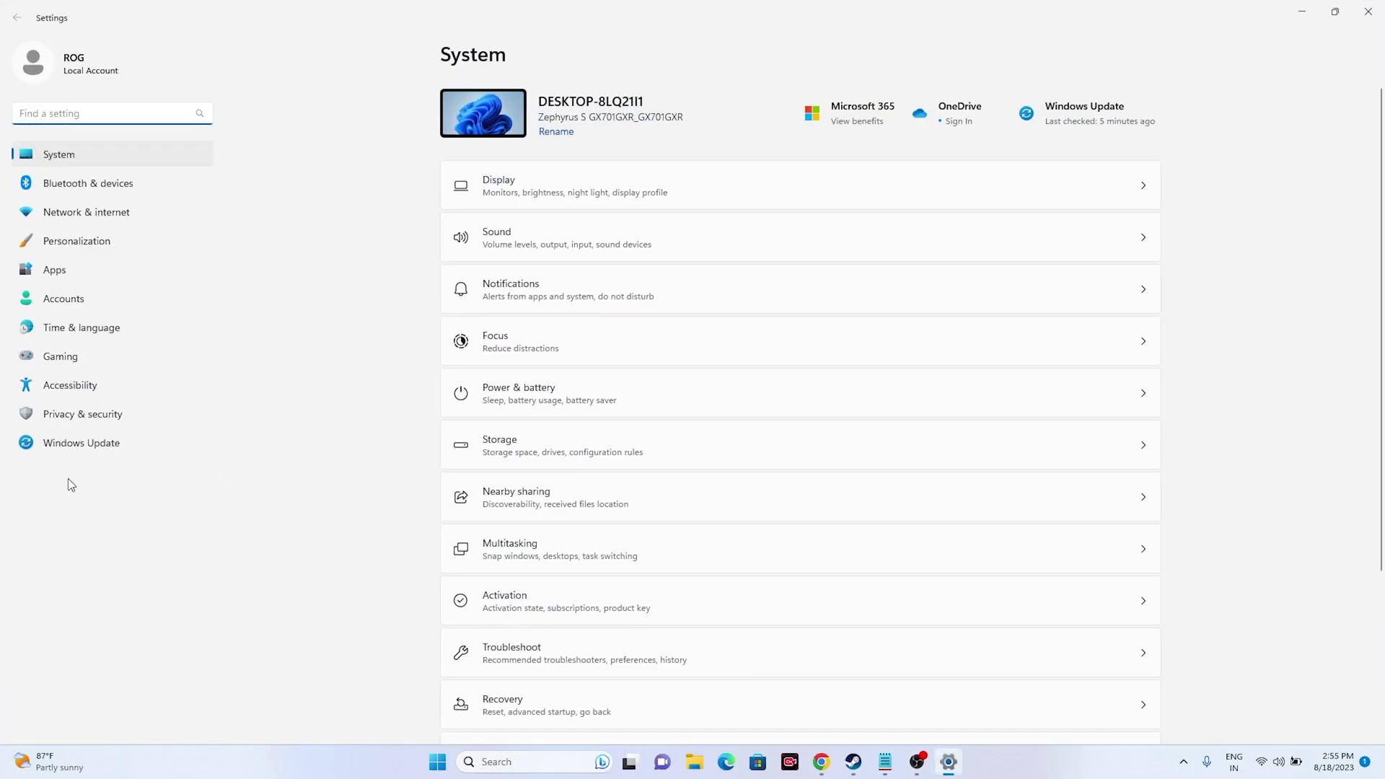
left_click(80, 332)
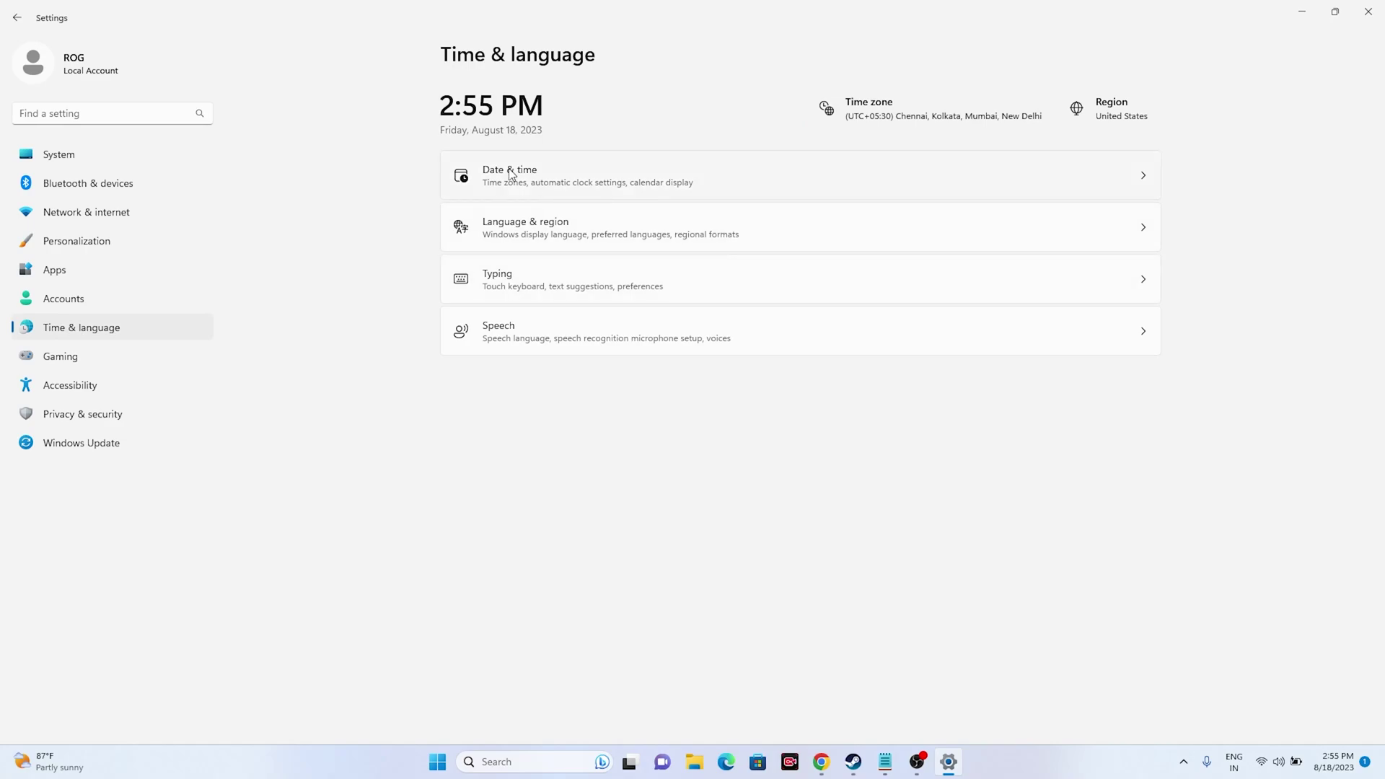
left_click(509, 174)
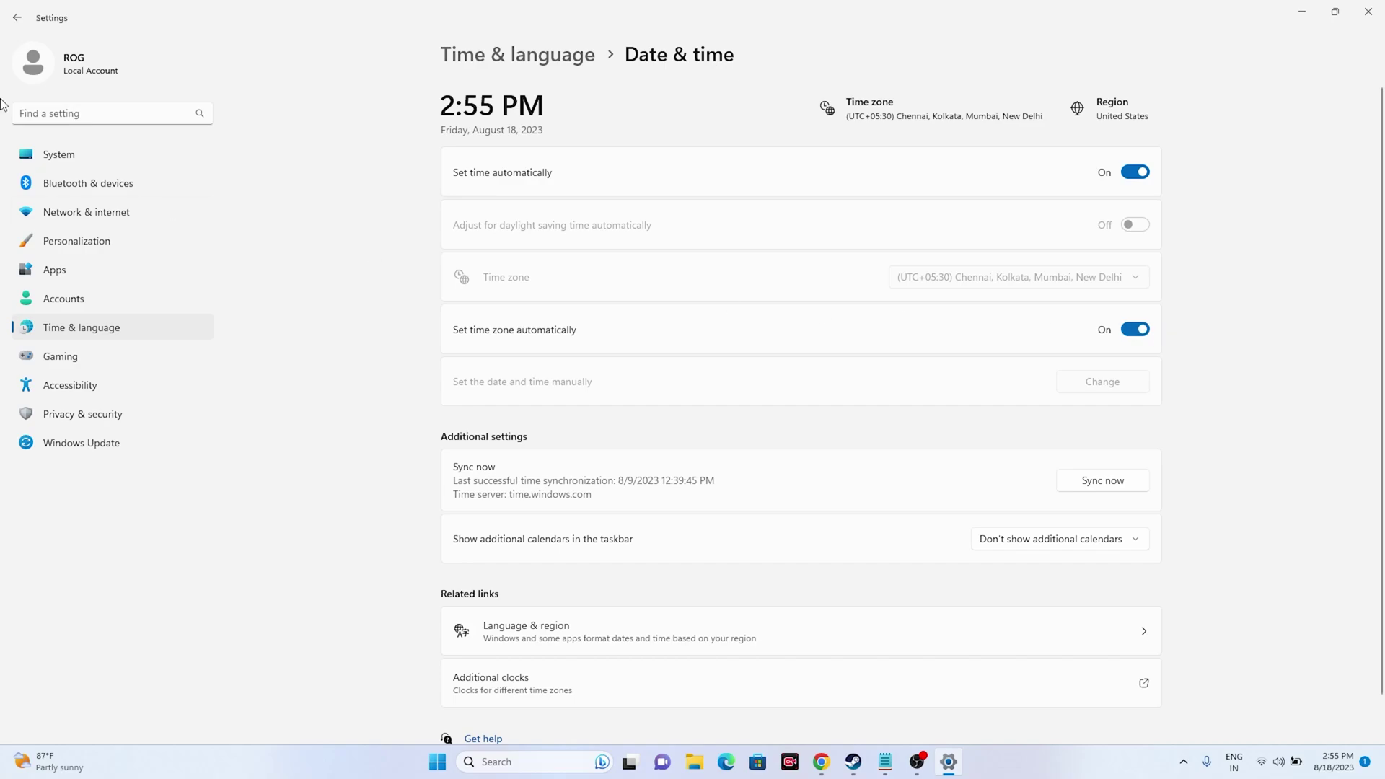
Check the available country or region choices under Language & region, and close Settings without changing the selection
left_click(16, 18)
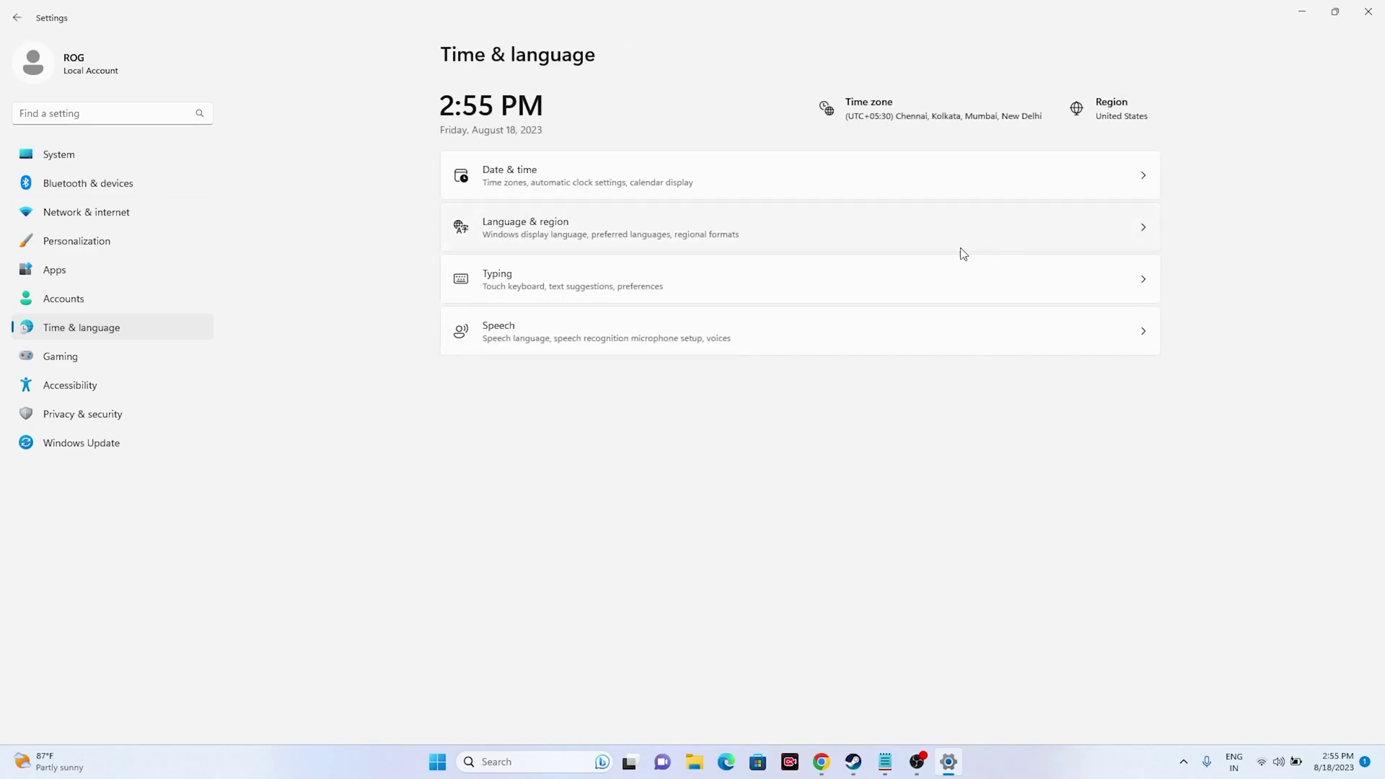
left_click(703, 228)
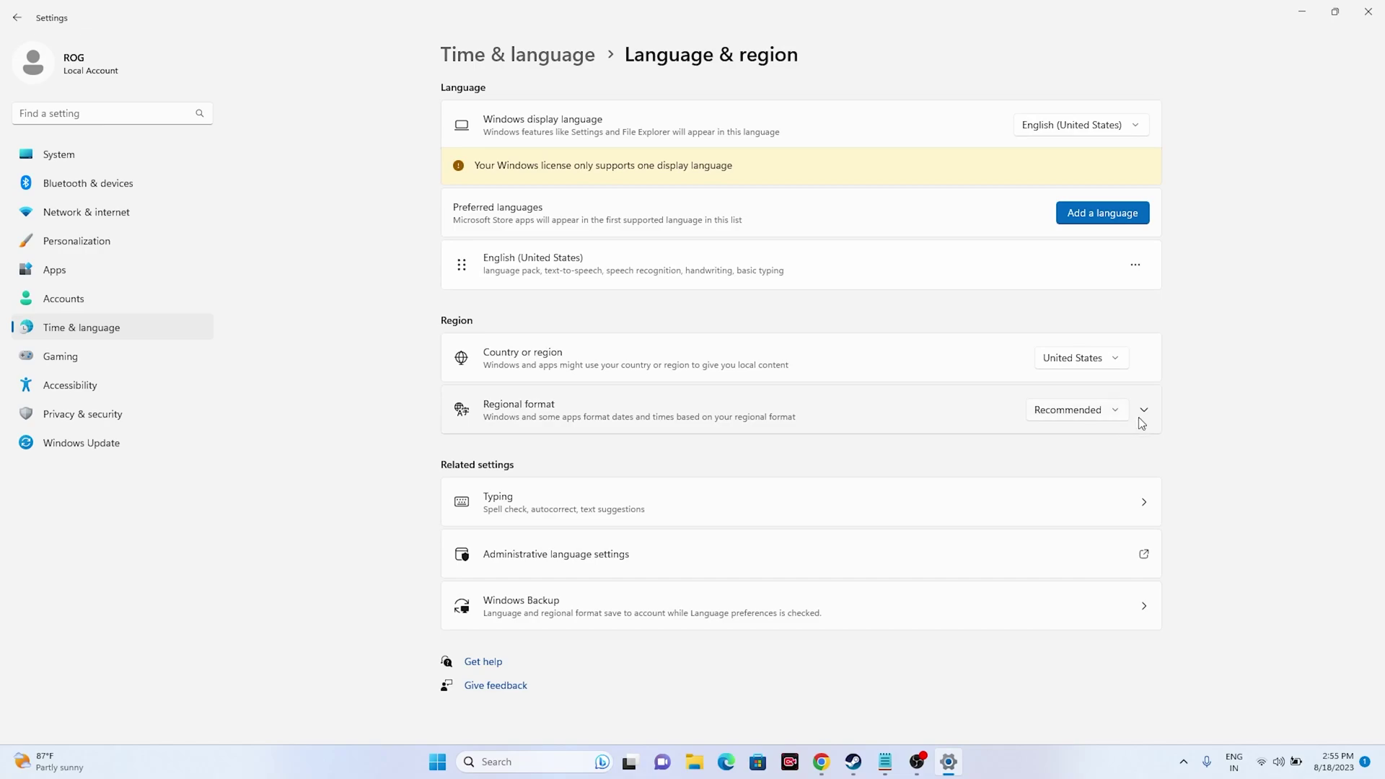
left_click(1117, 364)
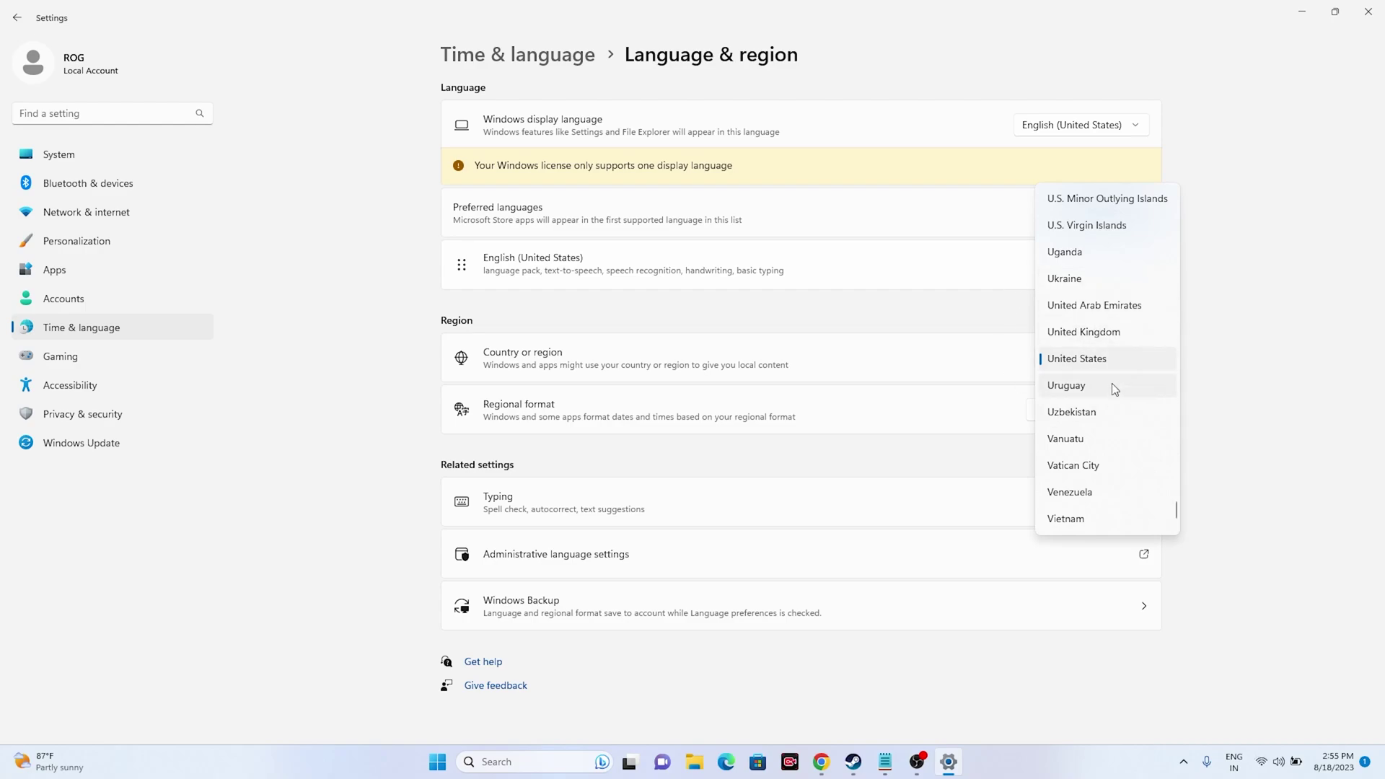
left_click(1241, 340)
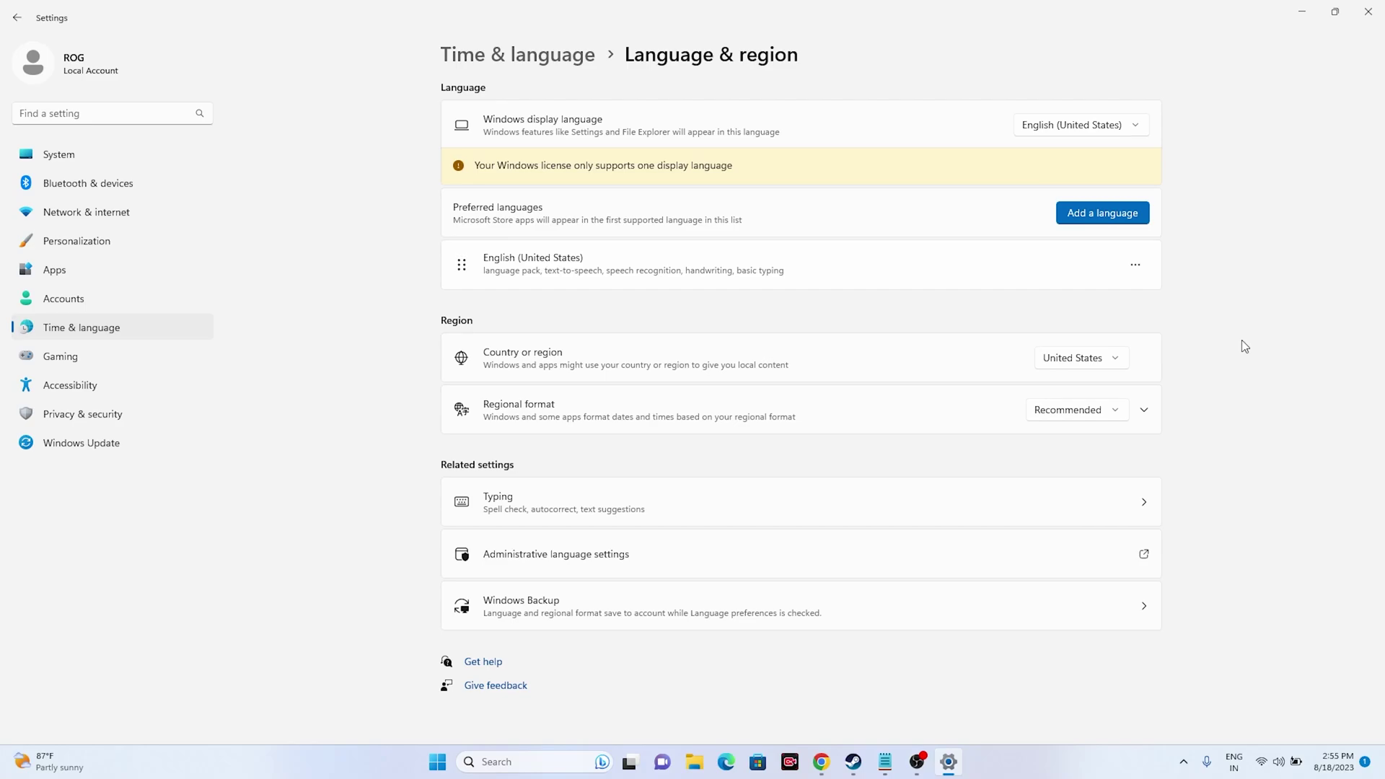
left_click(1366, 18)
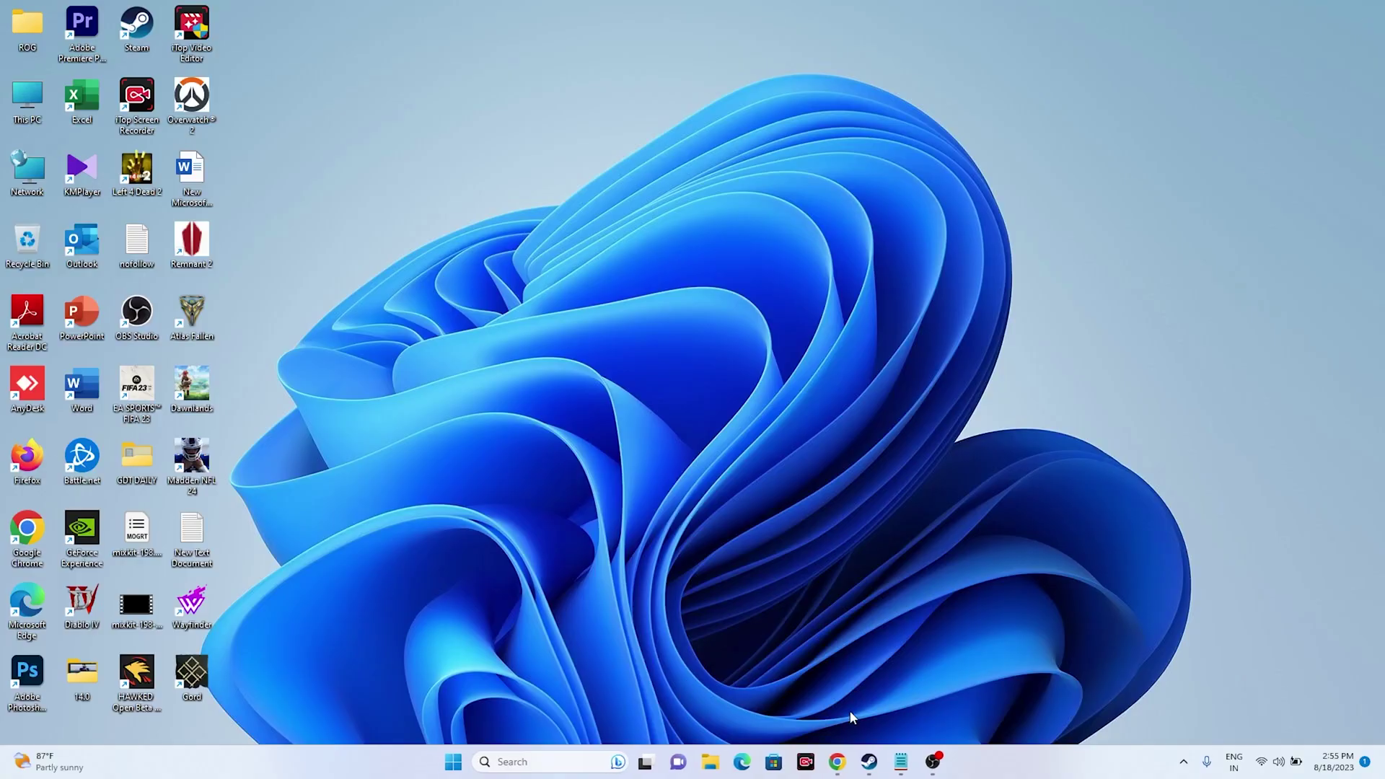
Bring Steam back to the front and open Control Panel
left_click(869, 762)
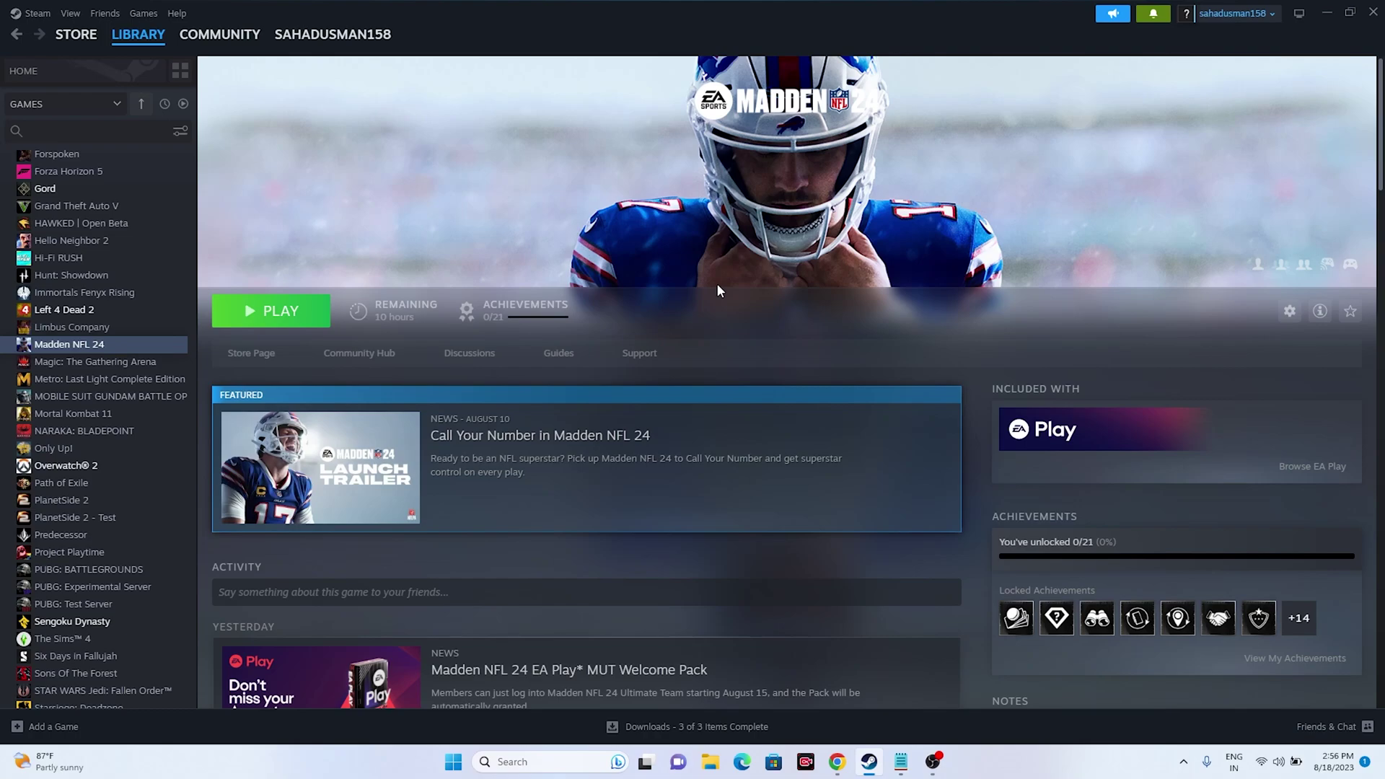
left_click(563, 758)
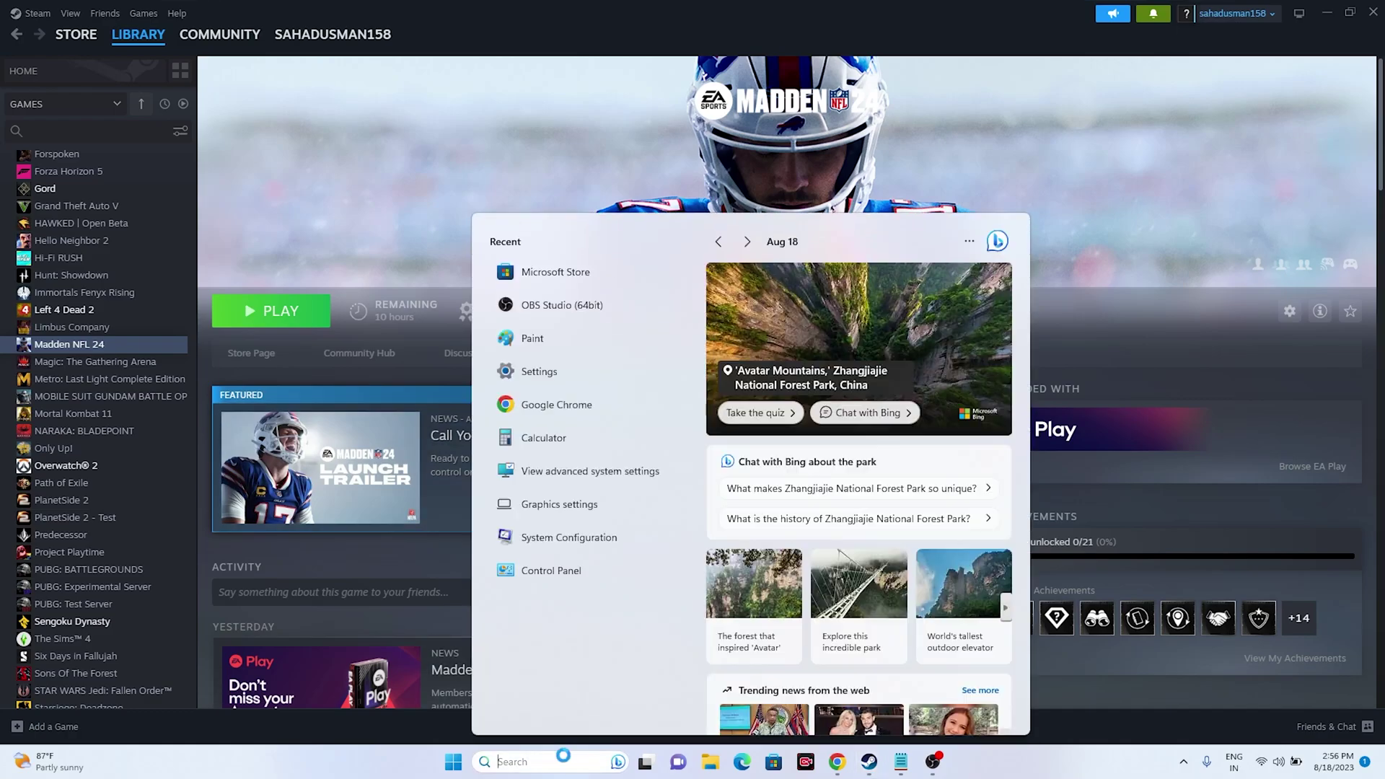
left_click(561, 572)
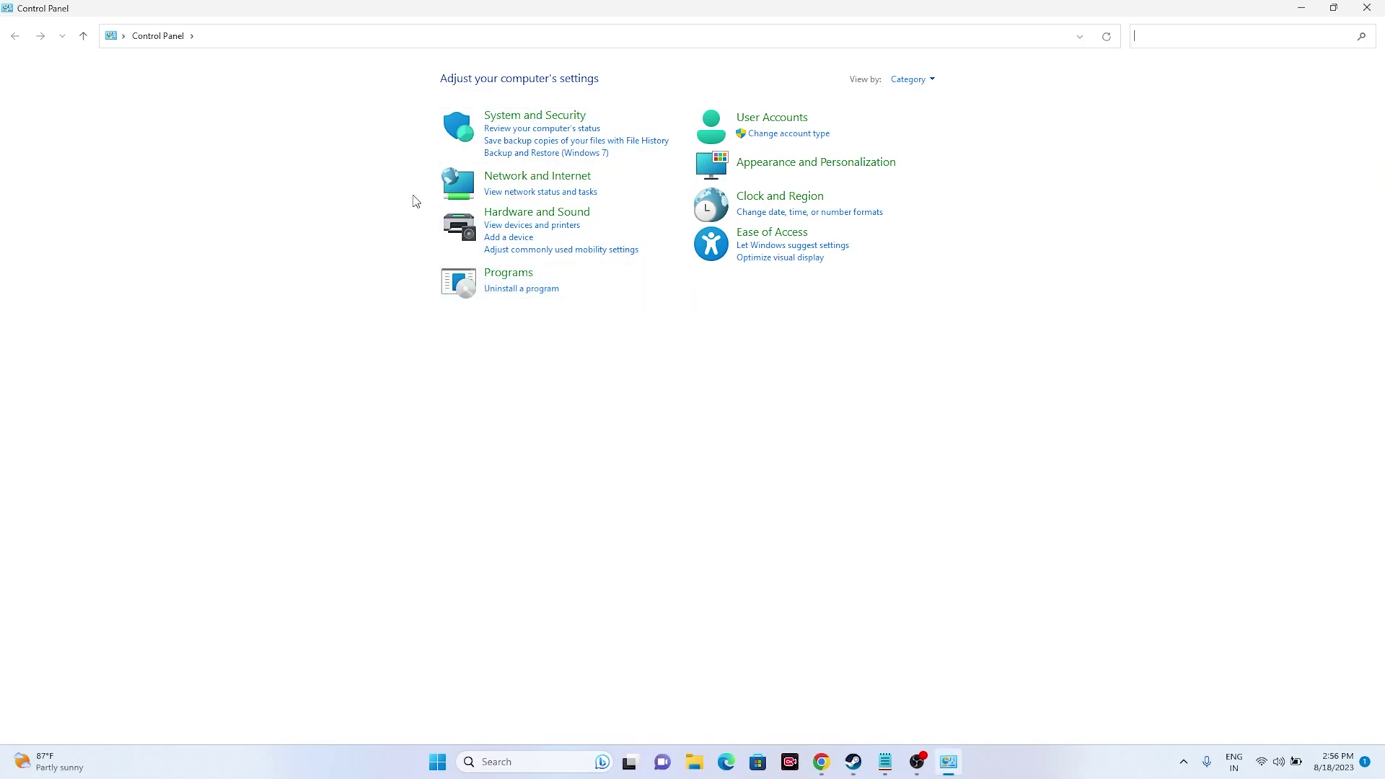
left_click(520, 214)
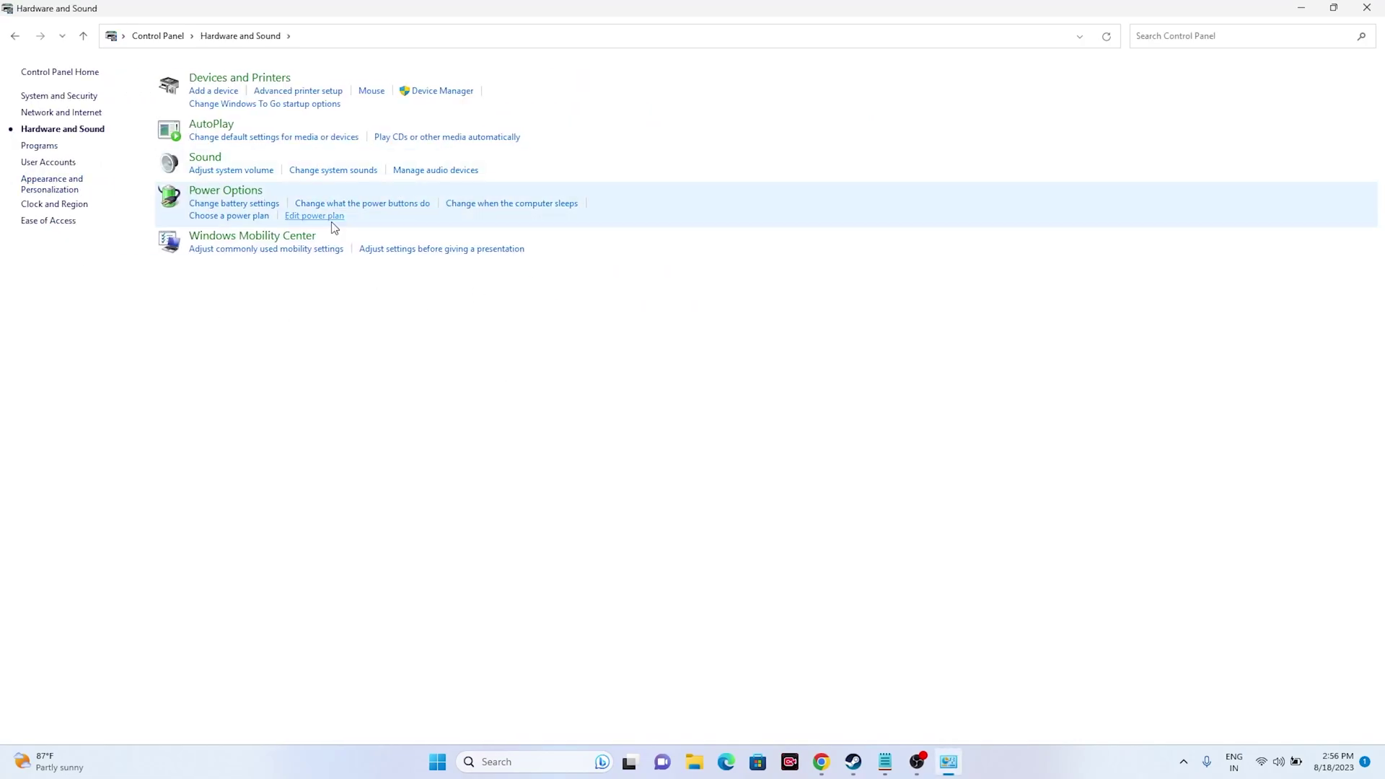
left_click(210, 159)
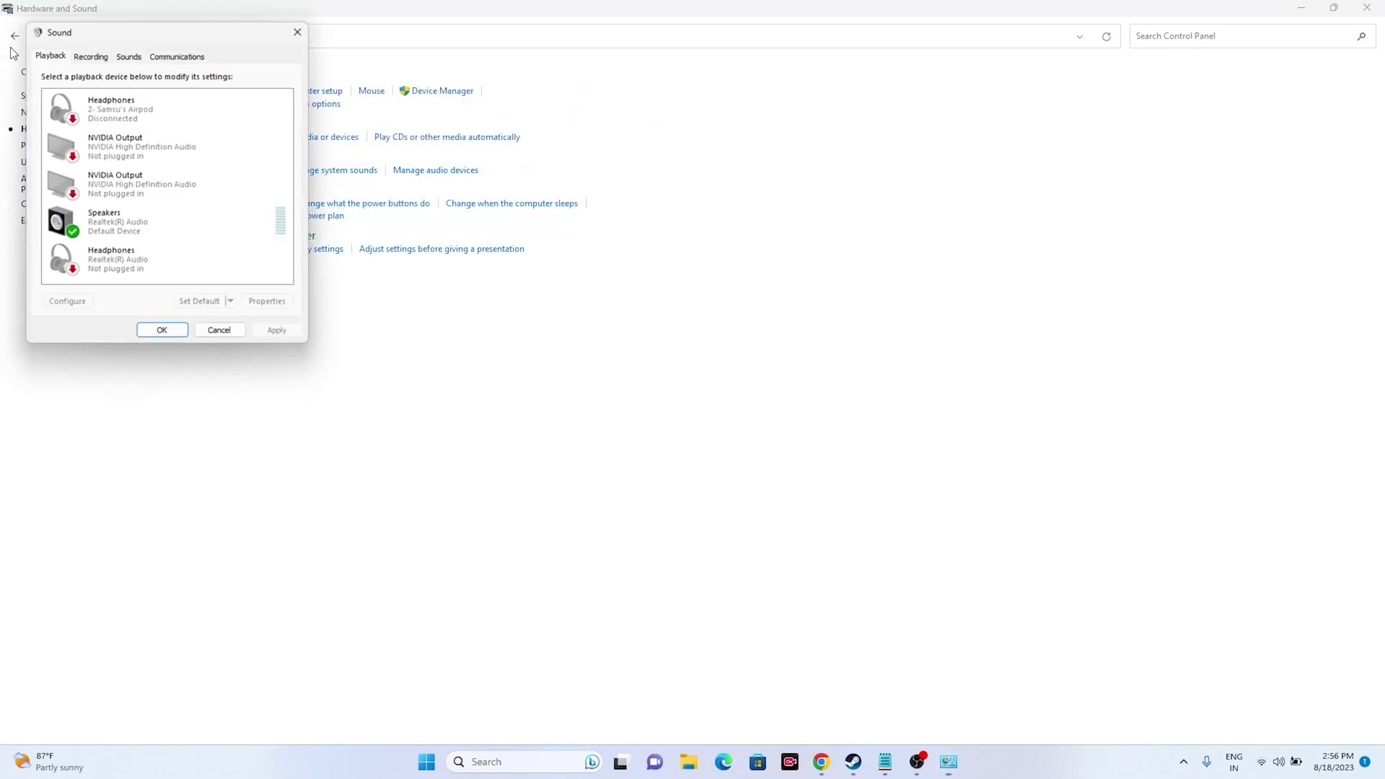
left_click(296, 33)
left_click(15, 37)
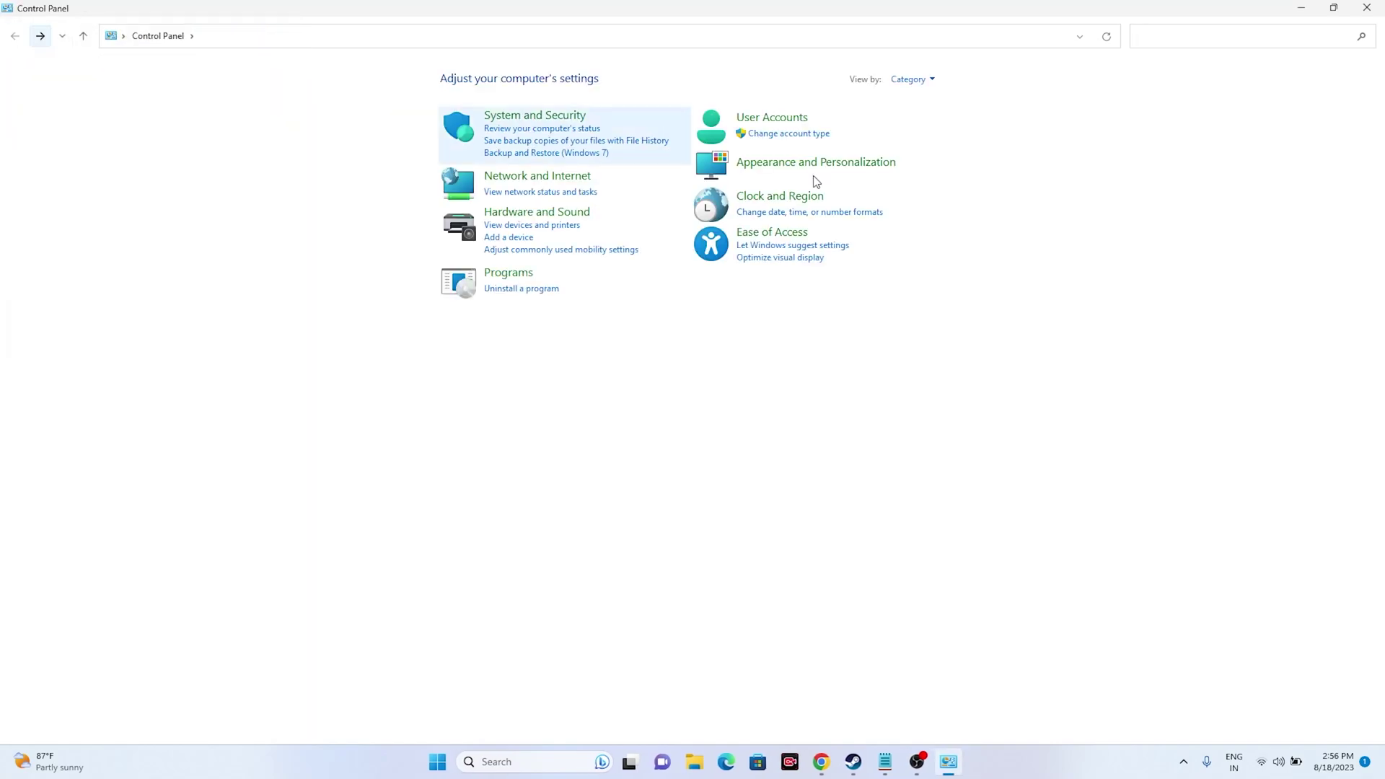
Open the list of apps allowed through Windows Defender Firewall and look through it for Madden NFL 24
left_click(523, 119)
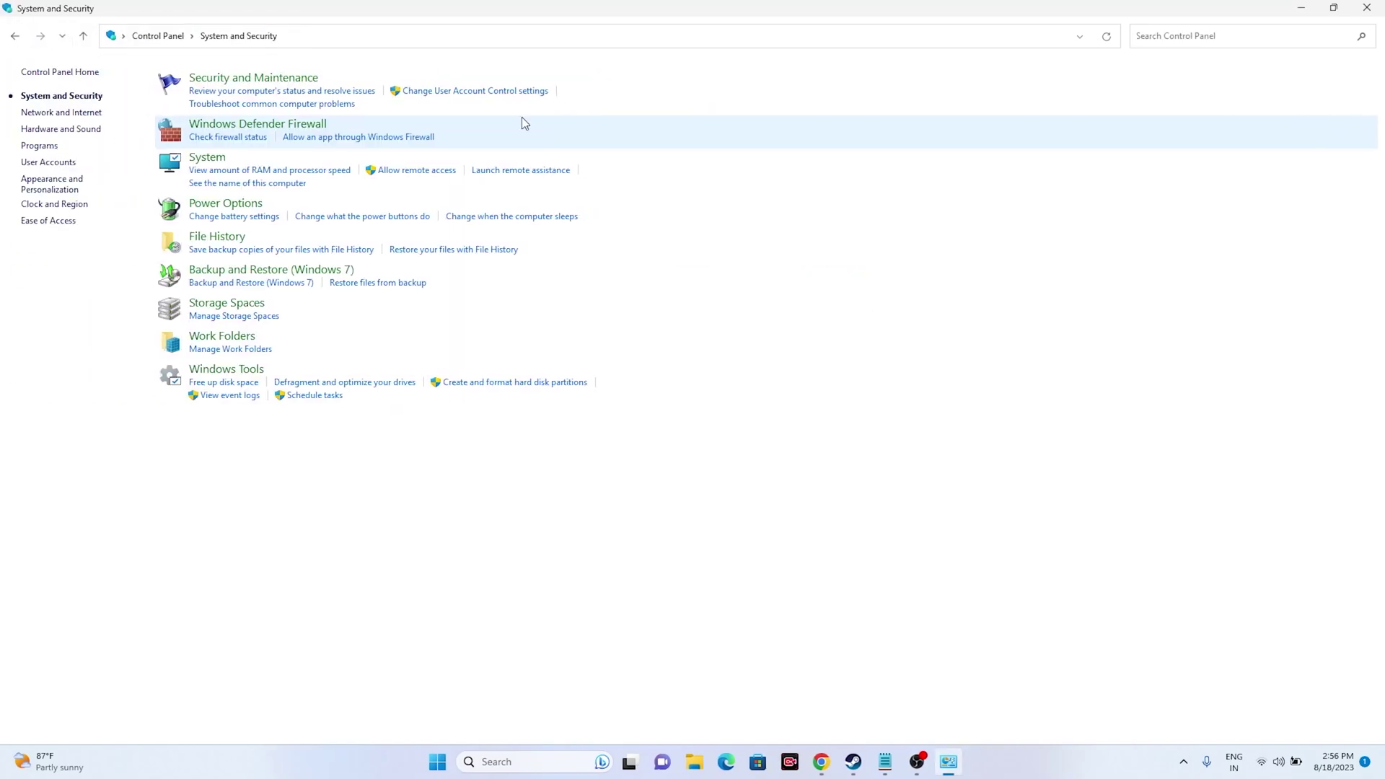
left_click(303, 125)
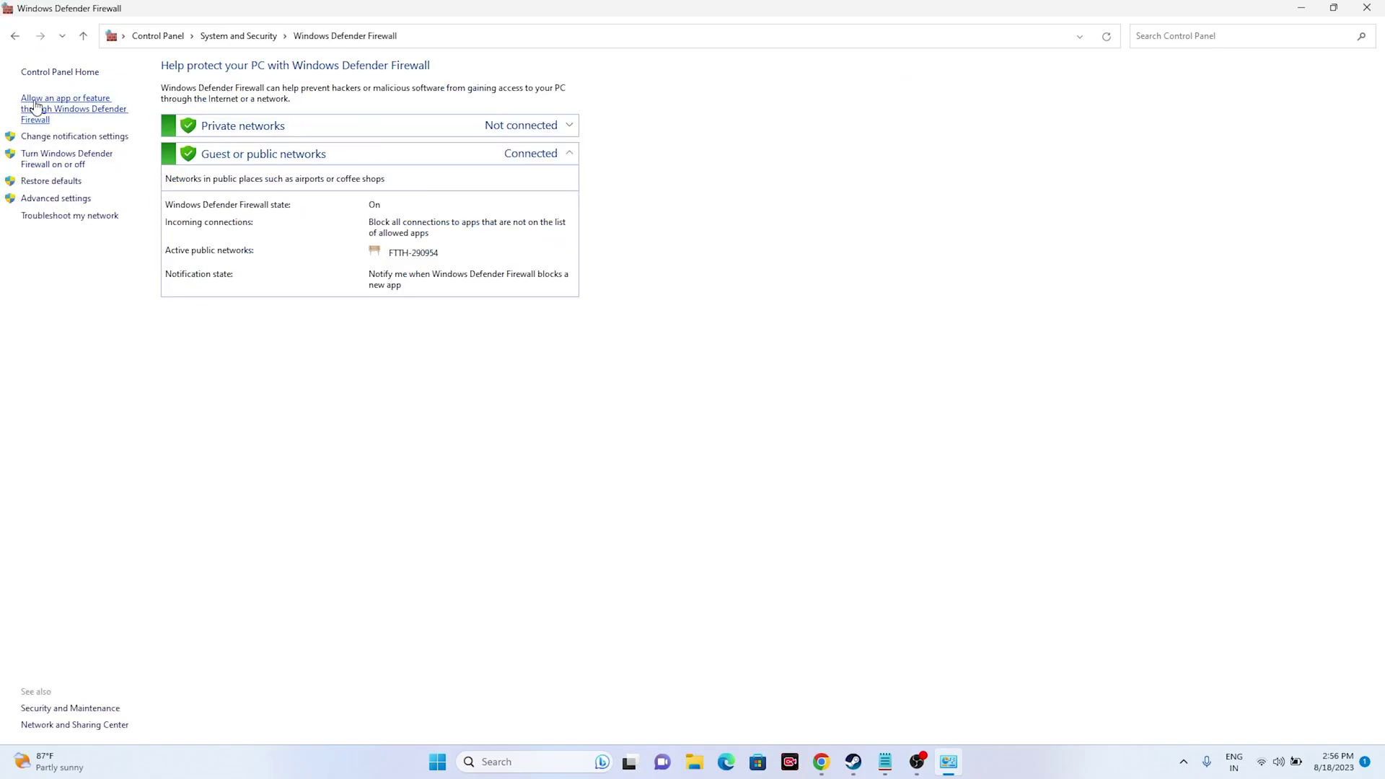
left_click(29, 113)
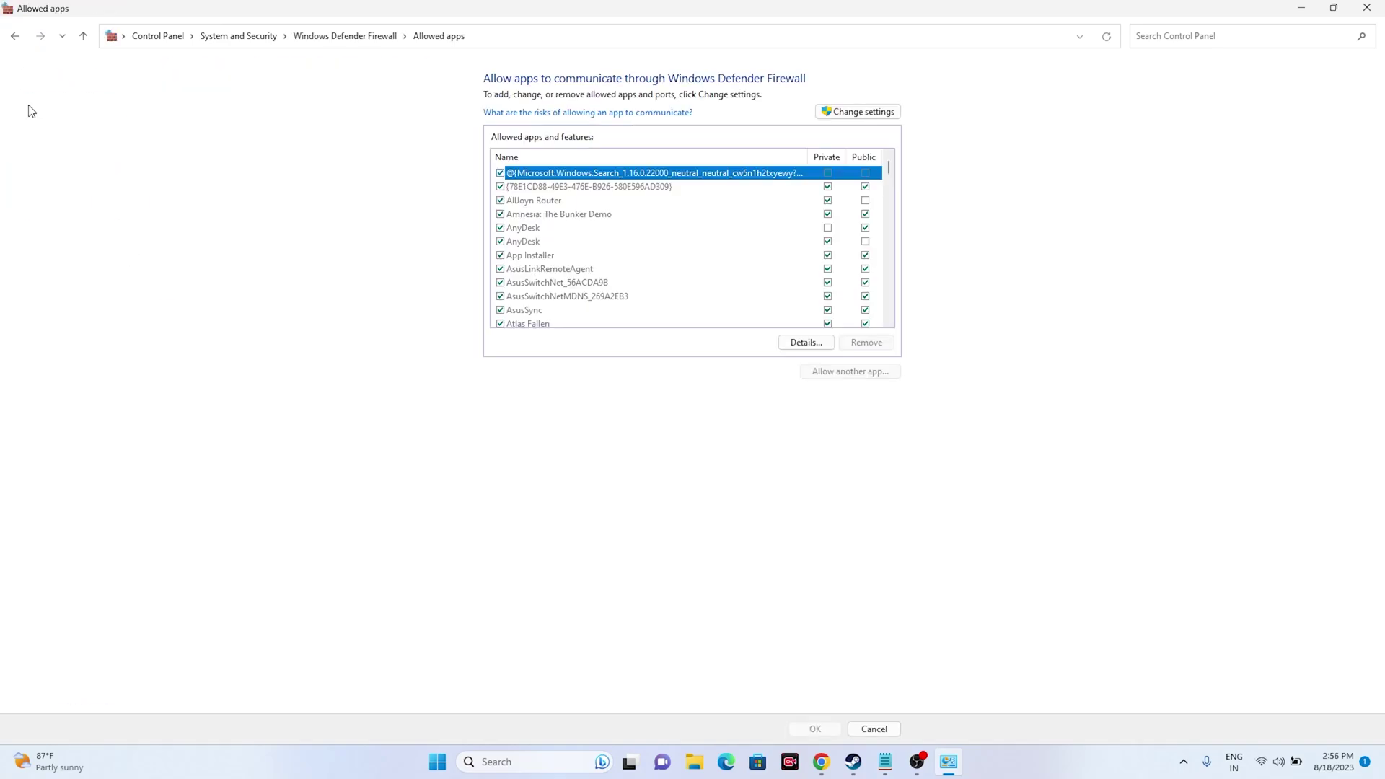
scroll(598, 231, "down", 10)
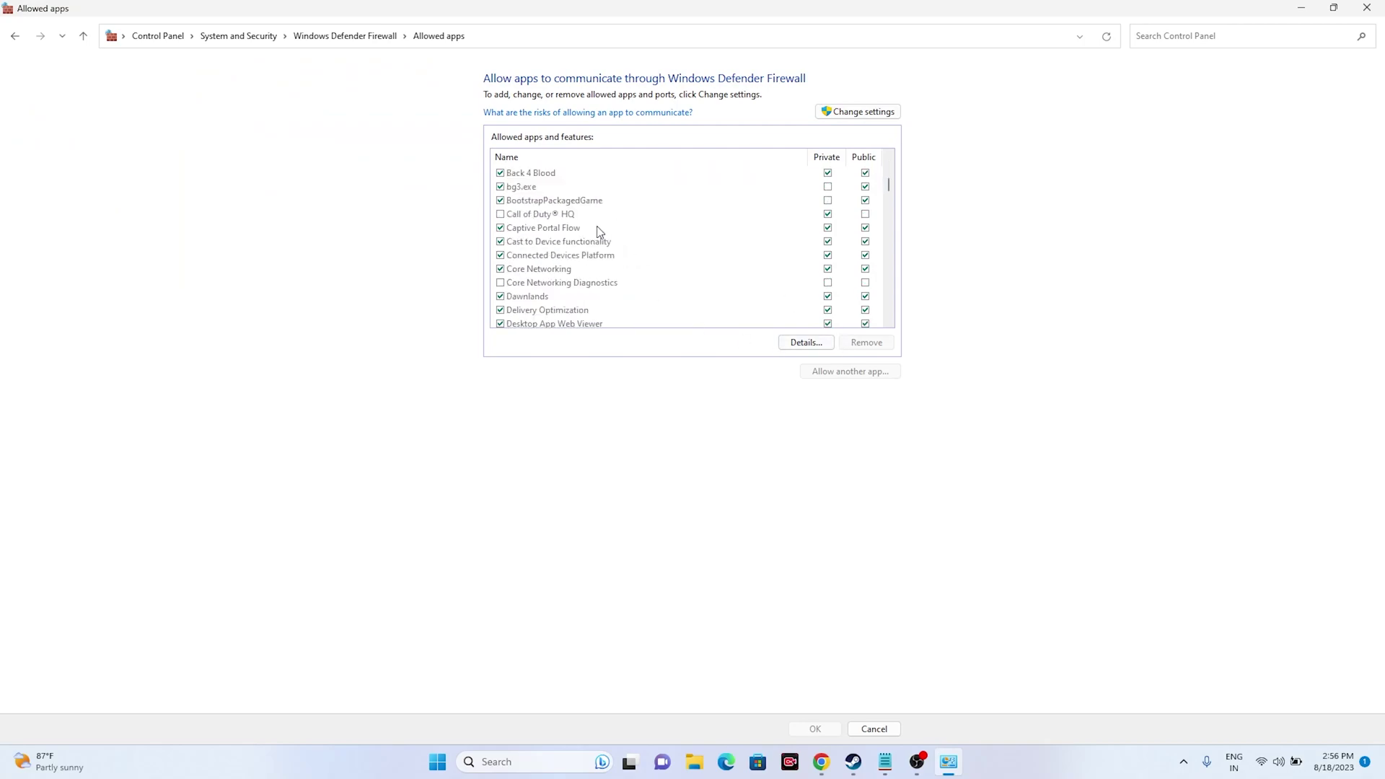
scroll(598, 232, "down", 1)
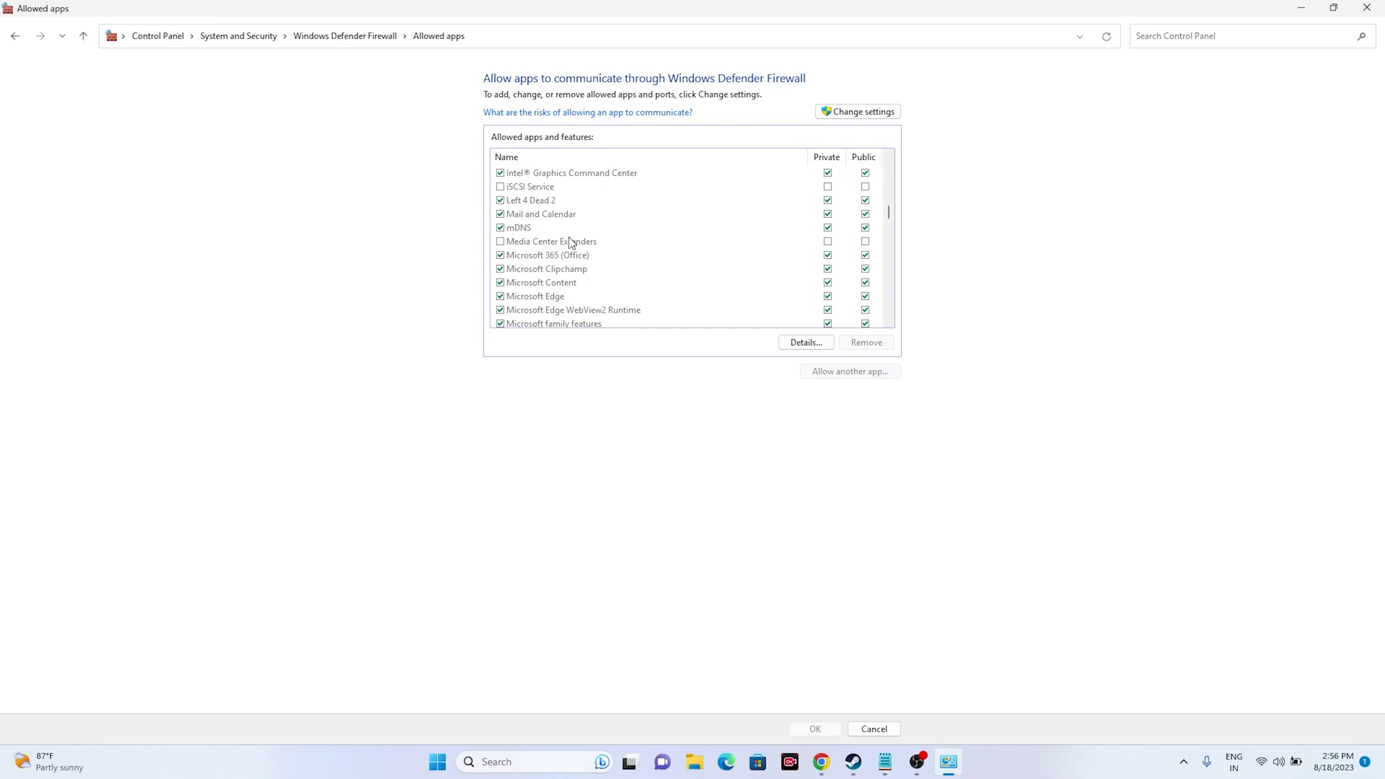
scroll(573, 238, "down", 5)
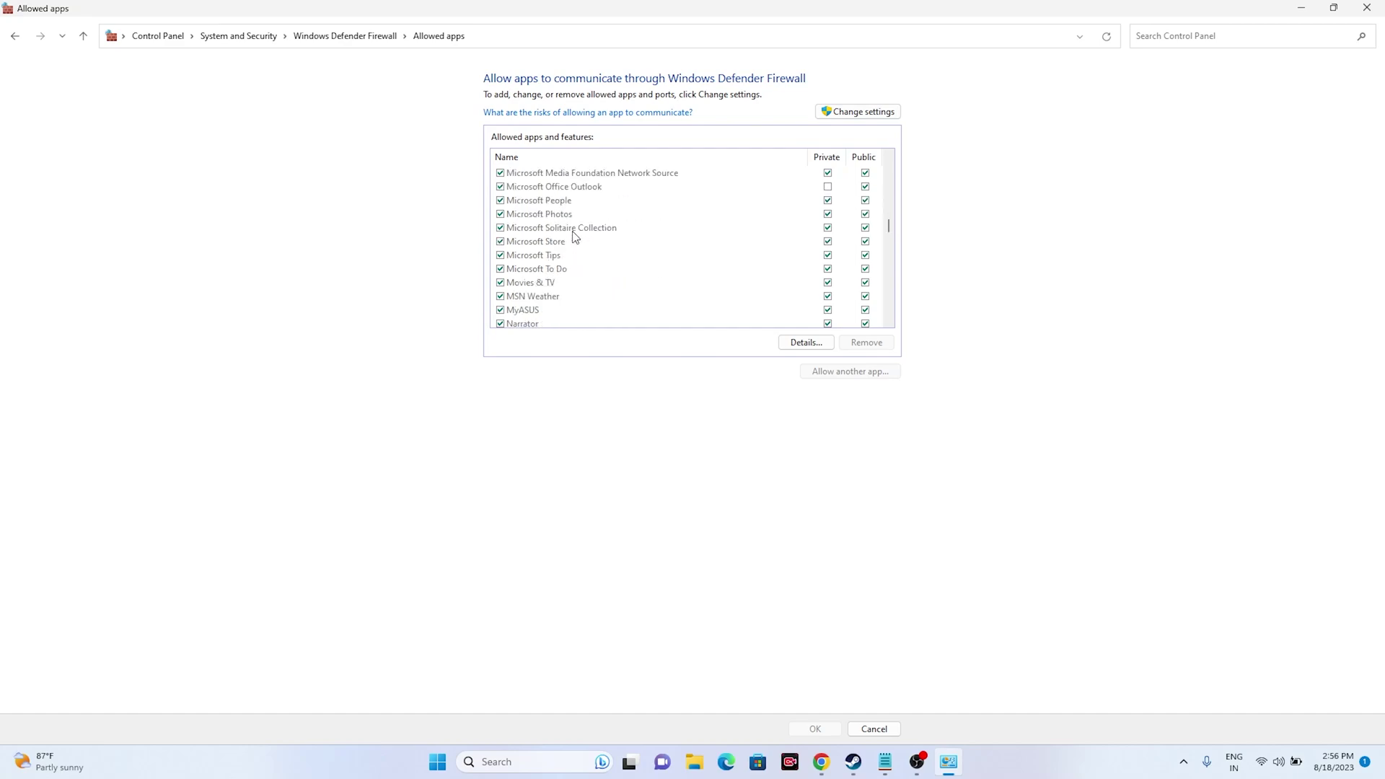
scroll(575, 238, "down", 1)
scroll(706, 260, "up", 6)
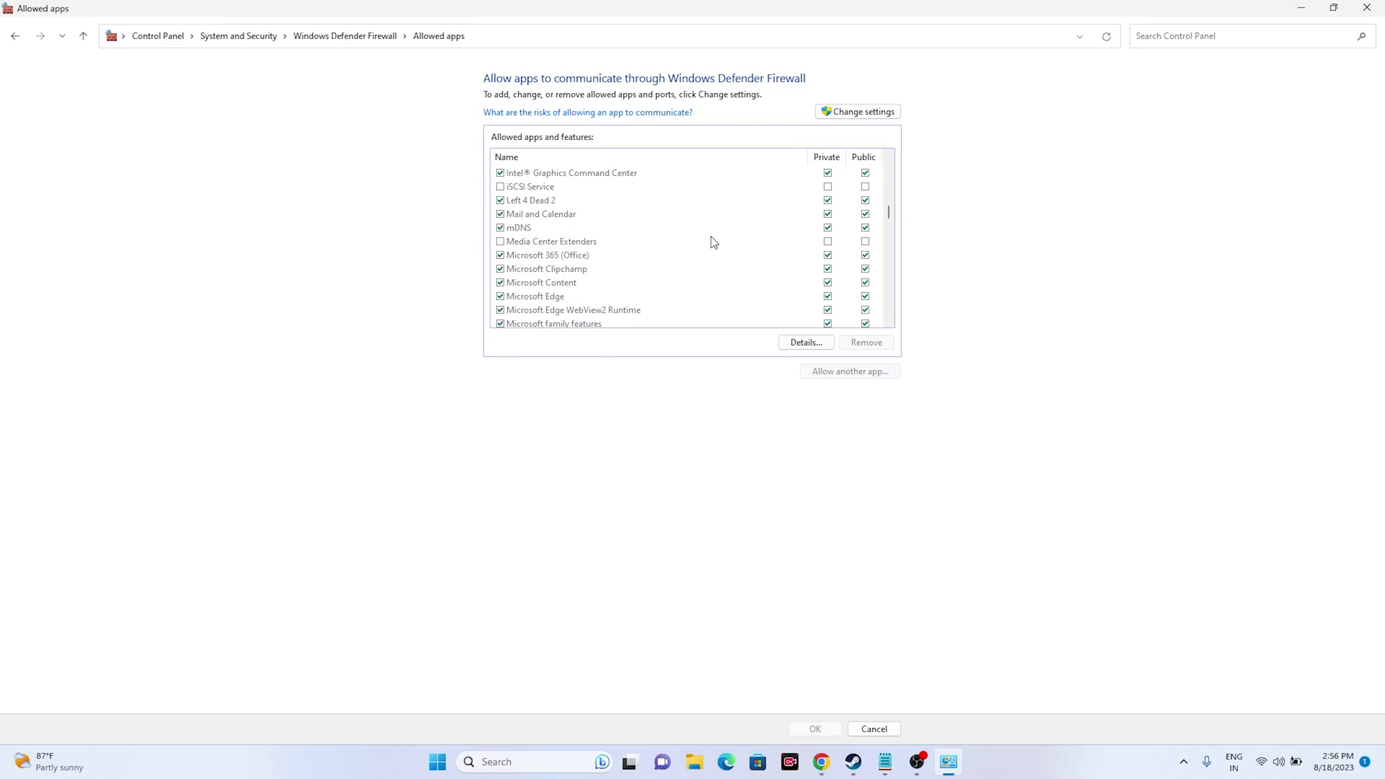
Enable changes to the allowed apps, start adding another app, and browse to Program Files (x86) on Local Disk (C:)
left_click(862, 112)
left_click(851, 371)
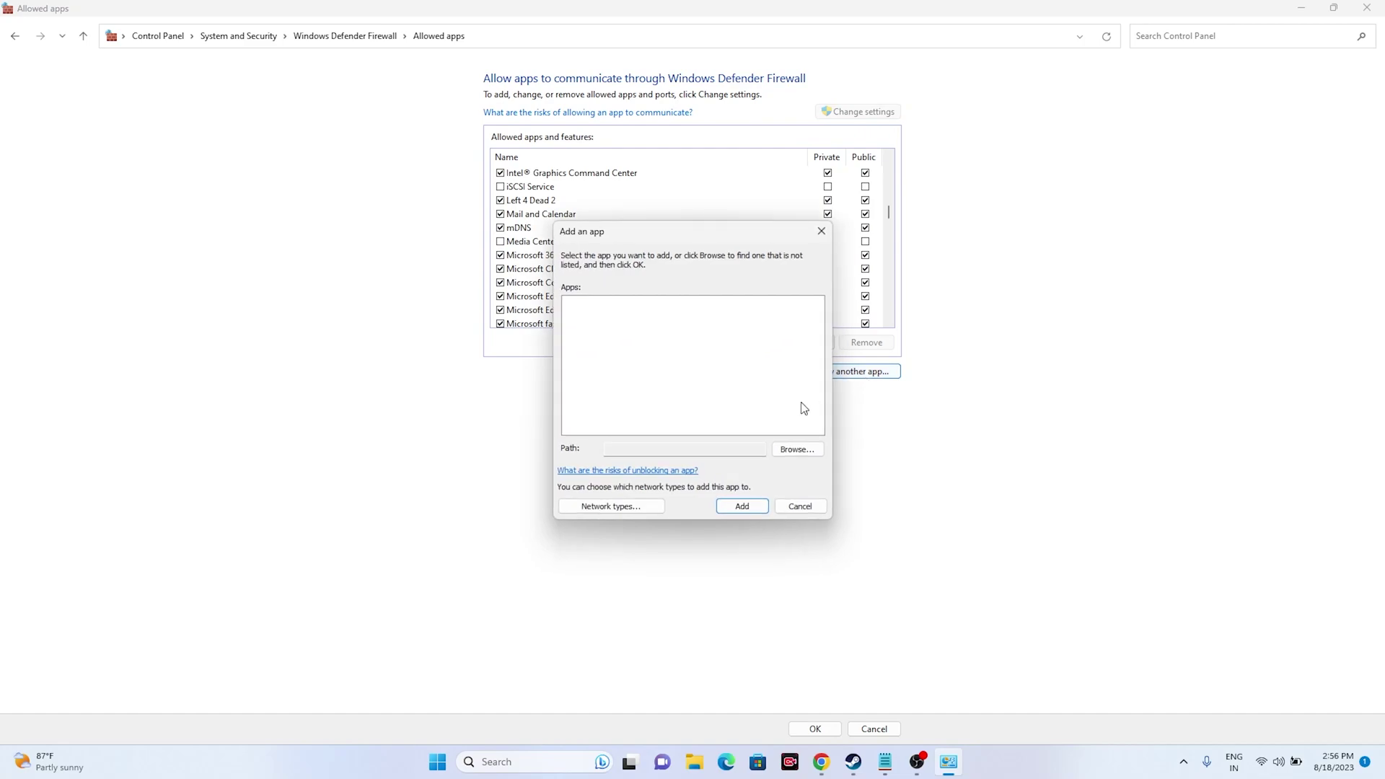
left_click(793, 453)
left_click(633, 522)
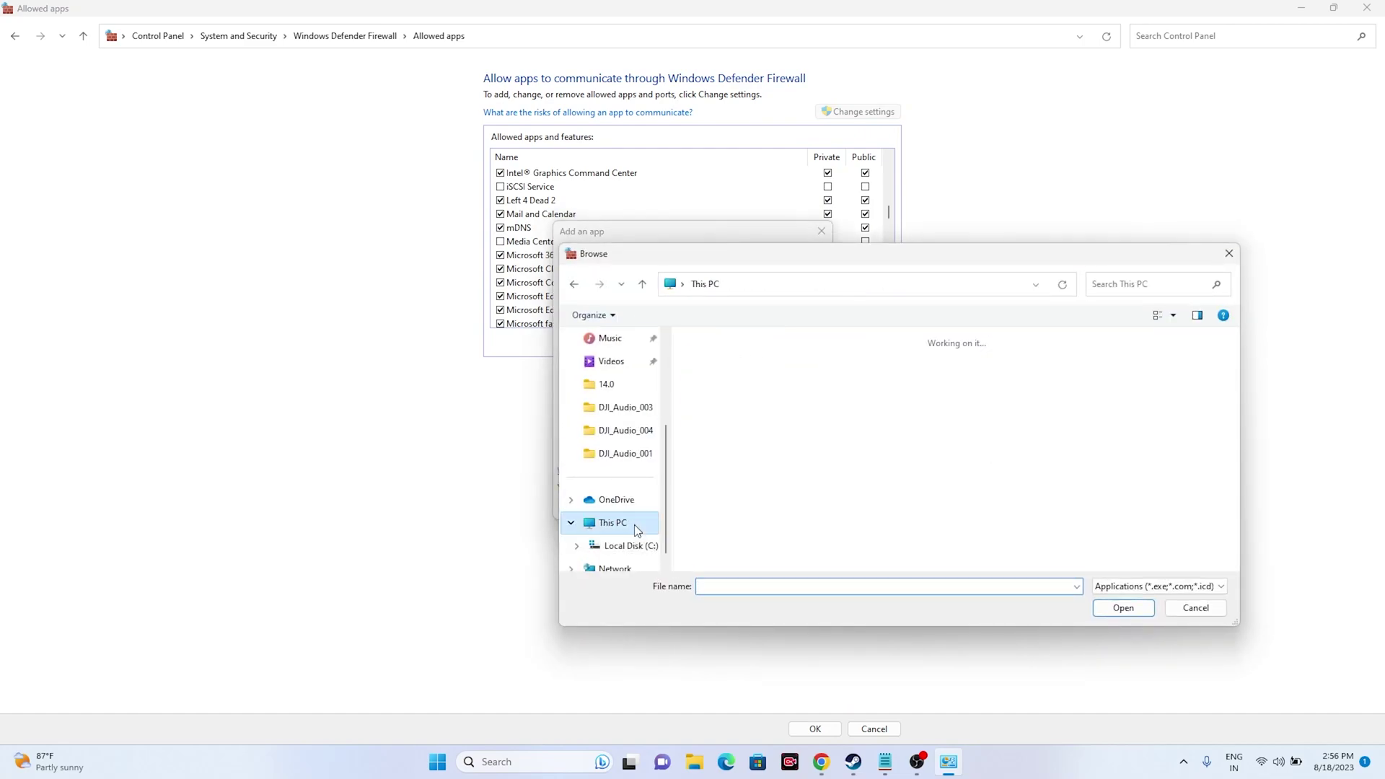
double_click(757, 385)
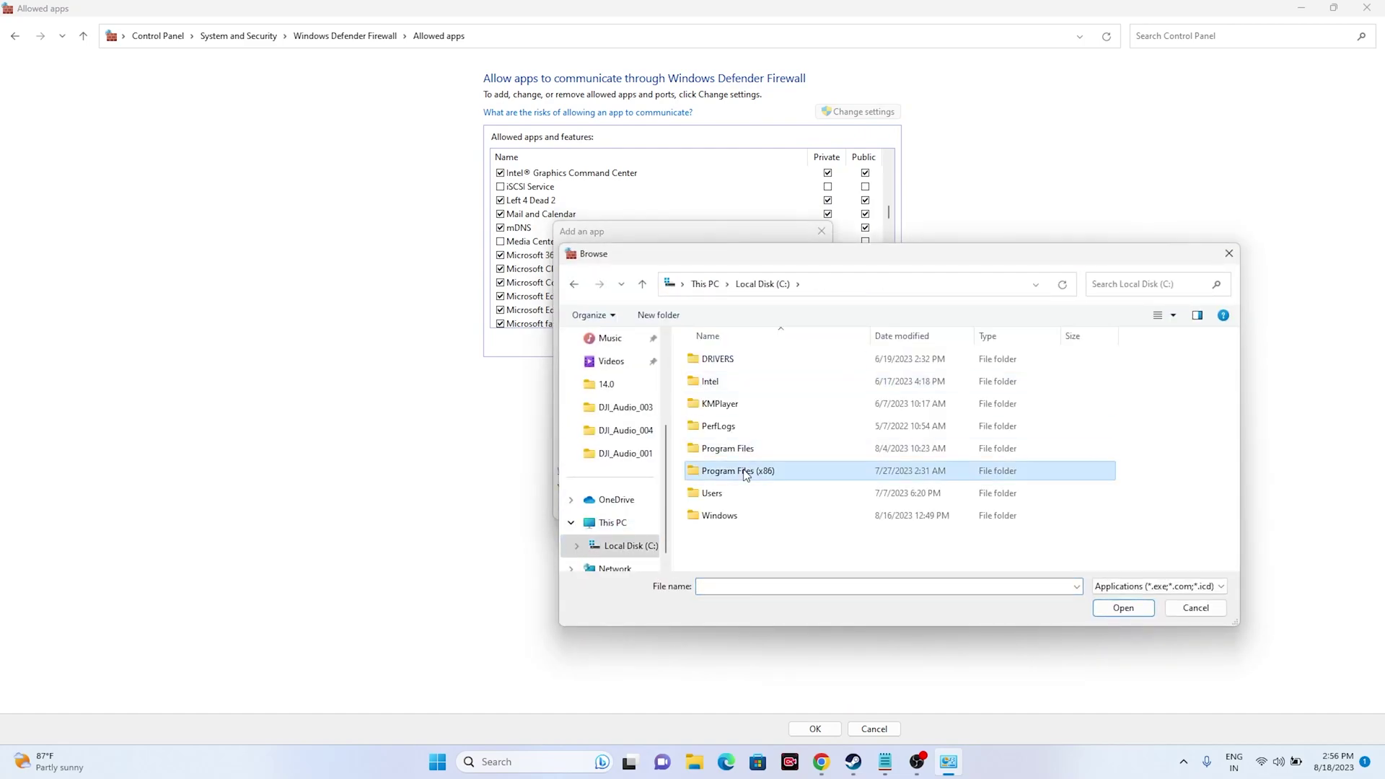
double_click(736, 470)
Browse through Steam, steamapps and common to the Madden NFL 24 game folder
scroll(739, 395, "down", 5)
scroll(739, 395, "down", 1)
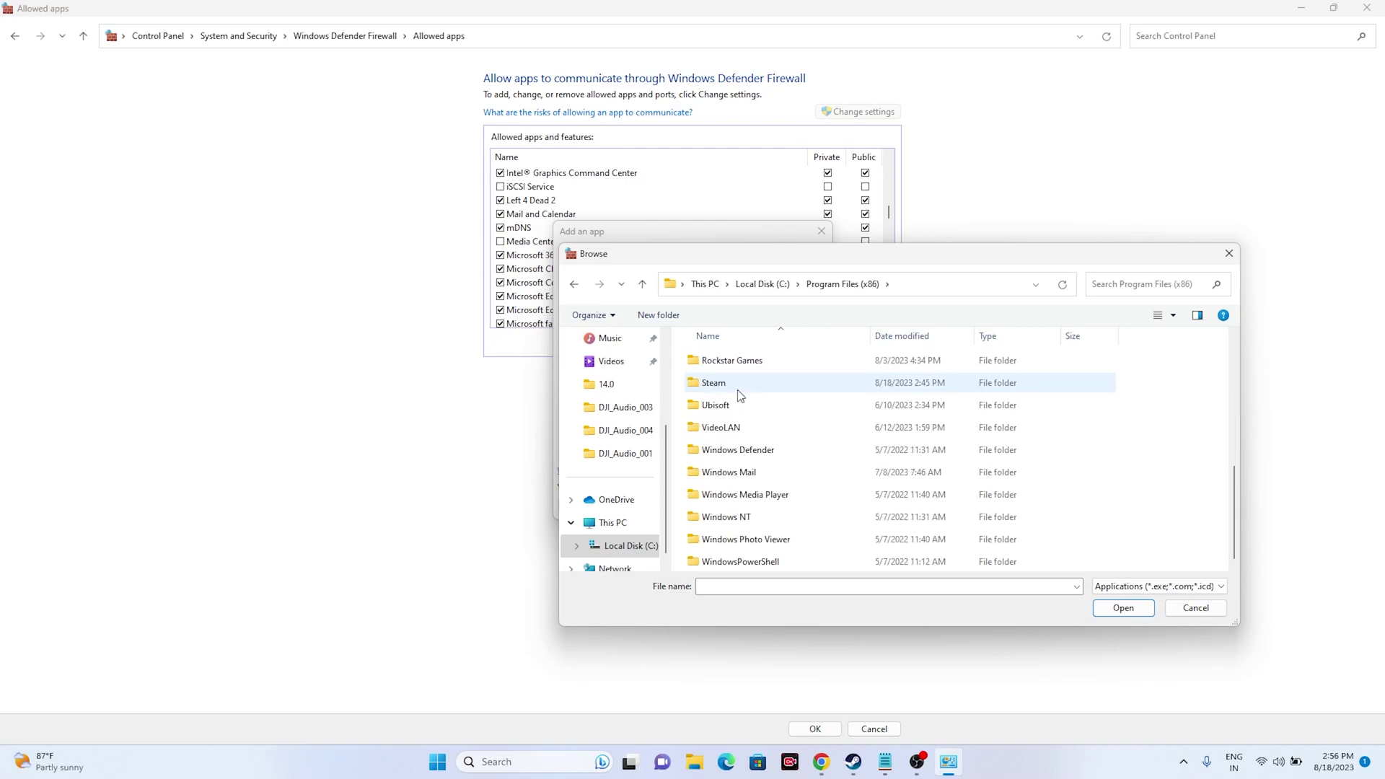
double_click(737, 381)
scroll(743, 400, "down", 2)
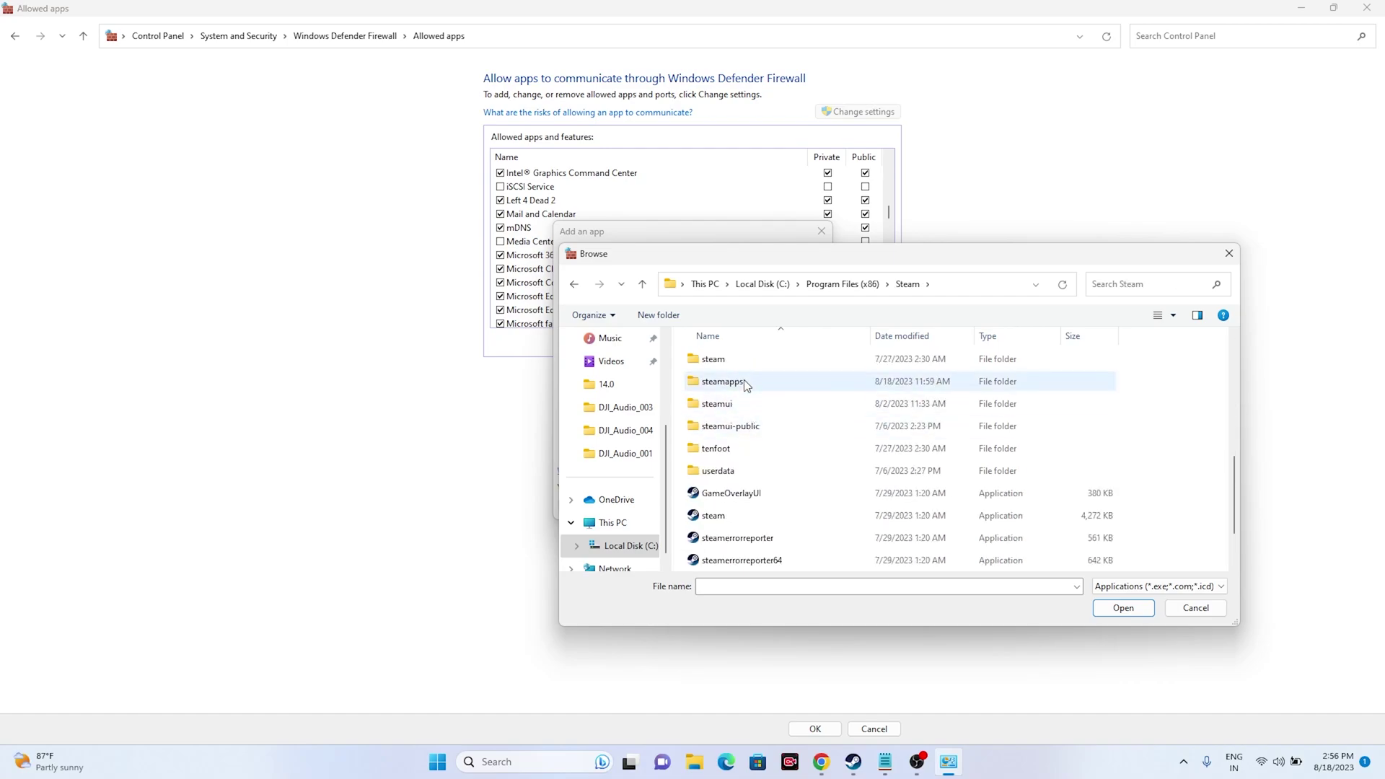
double_click(742, 381)
double_click(743, 360)
scroll(788, 413, "down", 6)
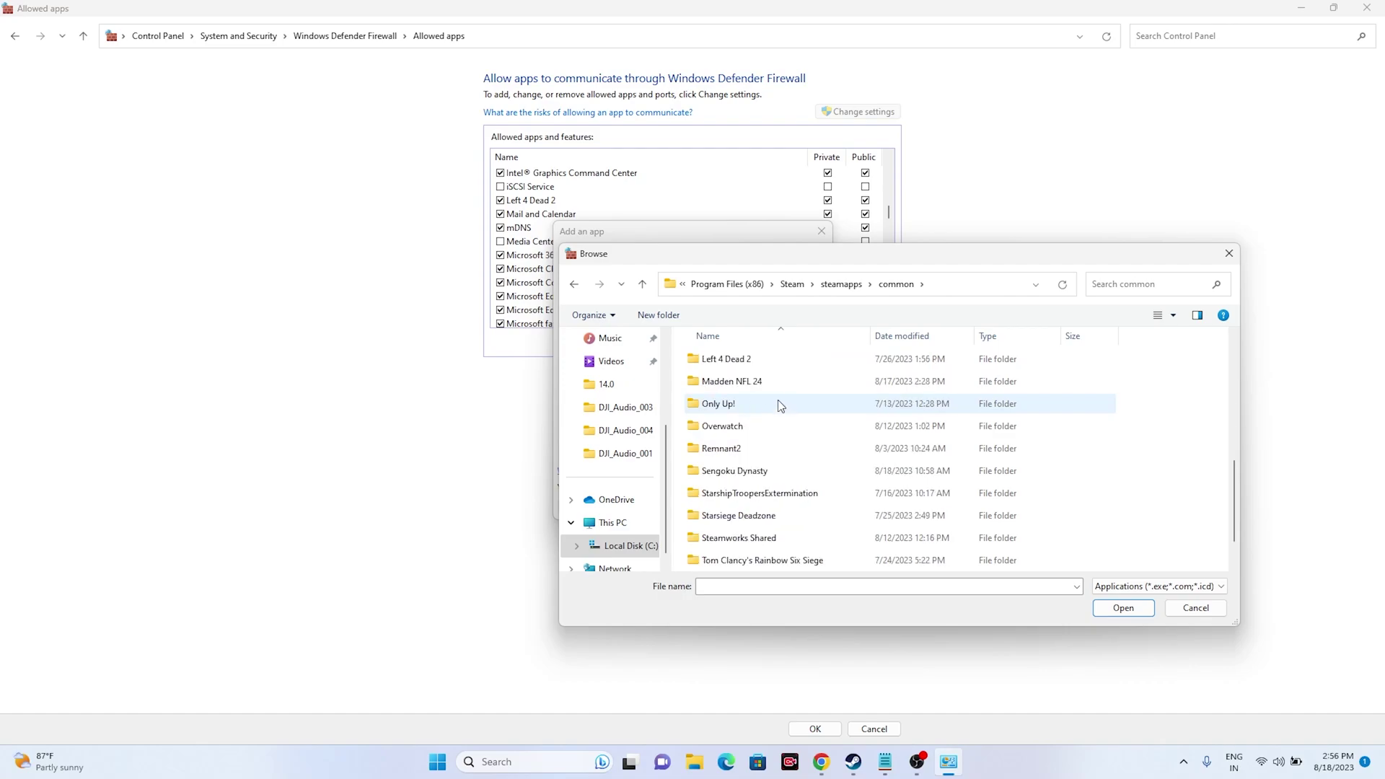
double_click(778, 380)
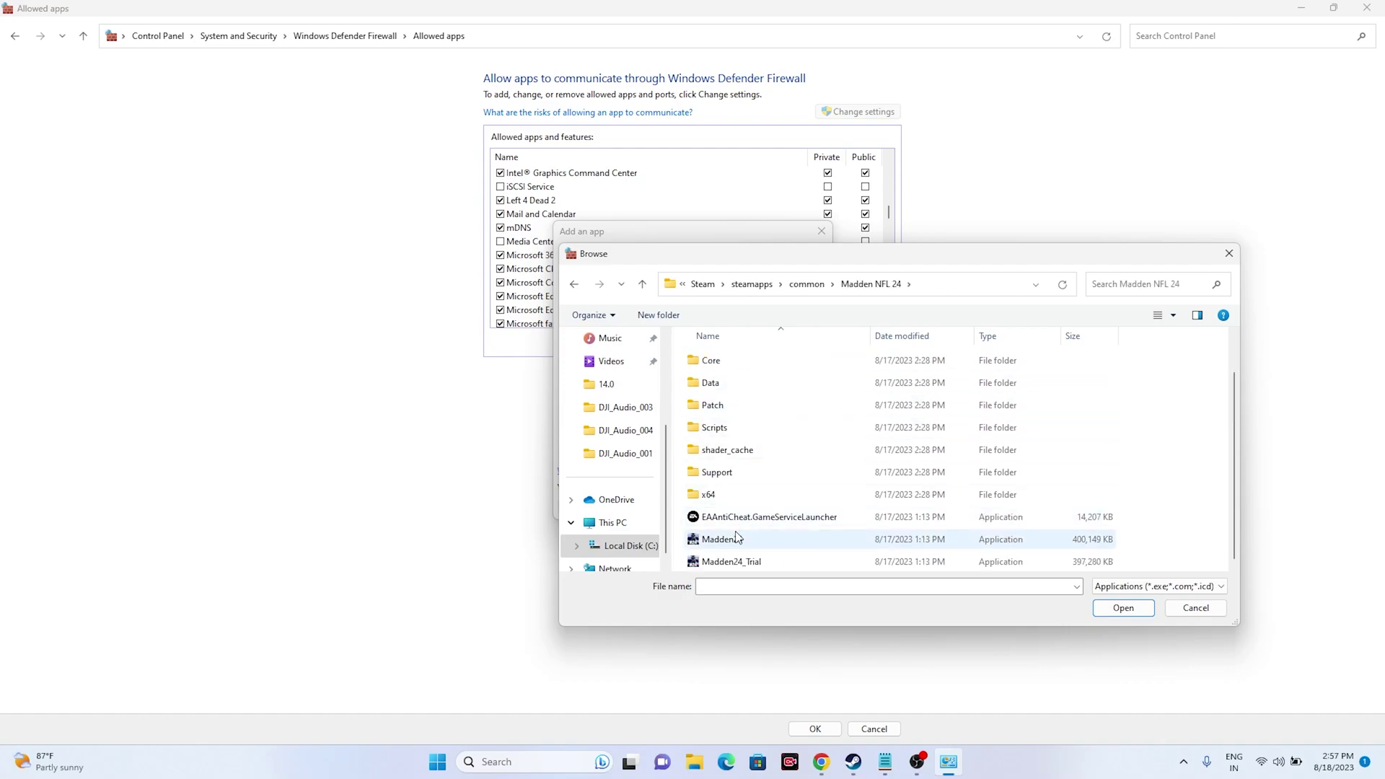
Add the Madden24 application to the allowed apps, allow Madden NFL 24 on private networks too, and close the Allowed apps window
left_click(780, 539)
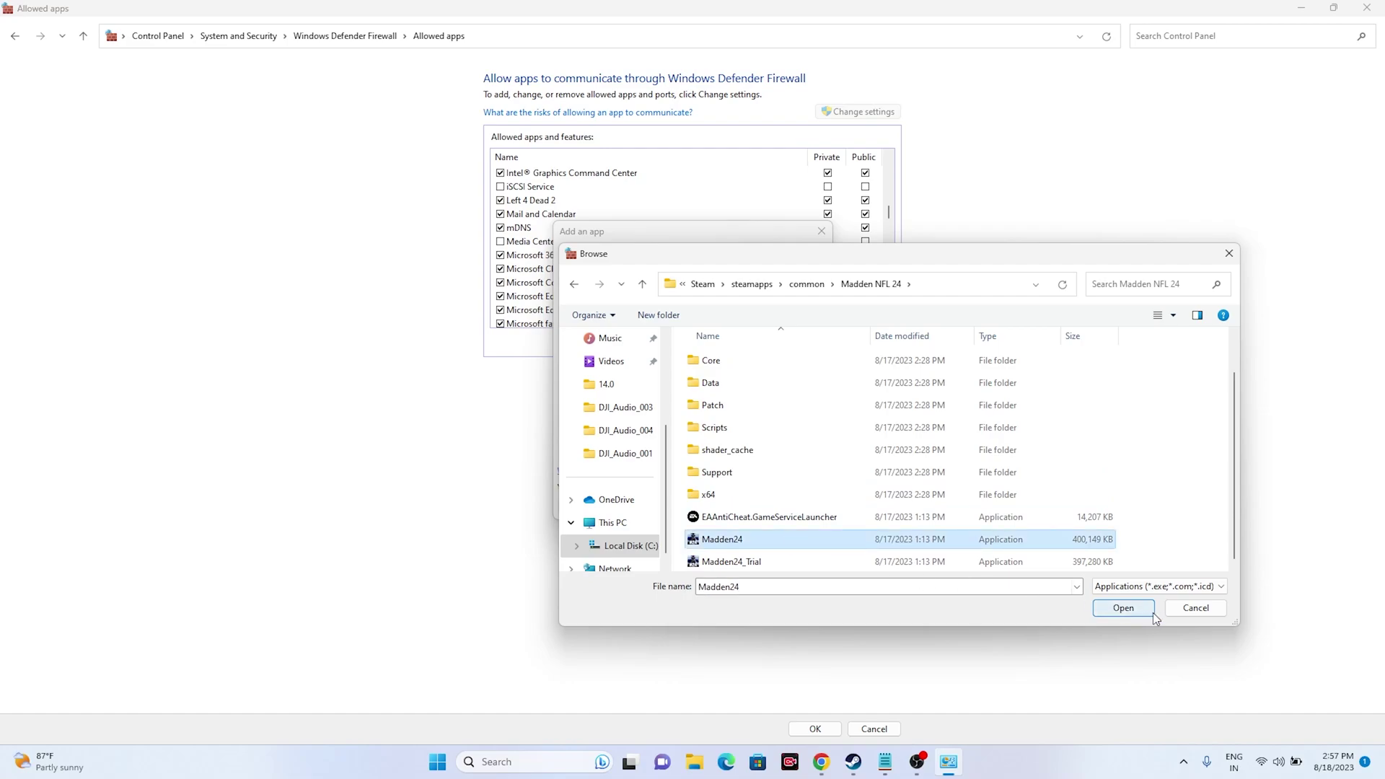
left_click(1122, 608)
left_click(742, 507)
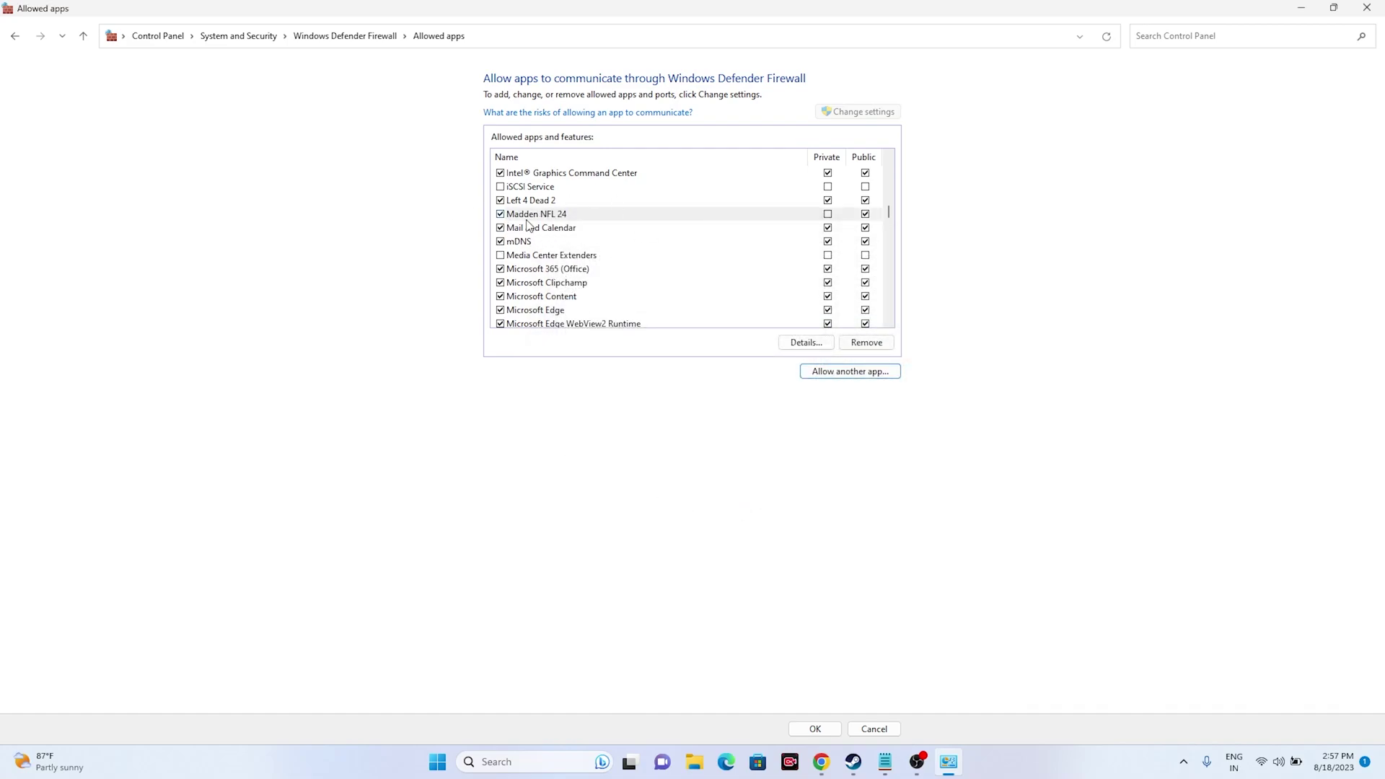
left_click(827, 215)
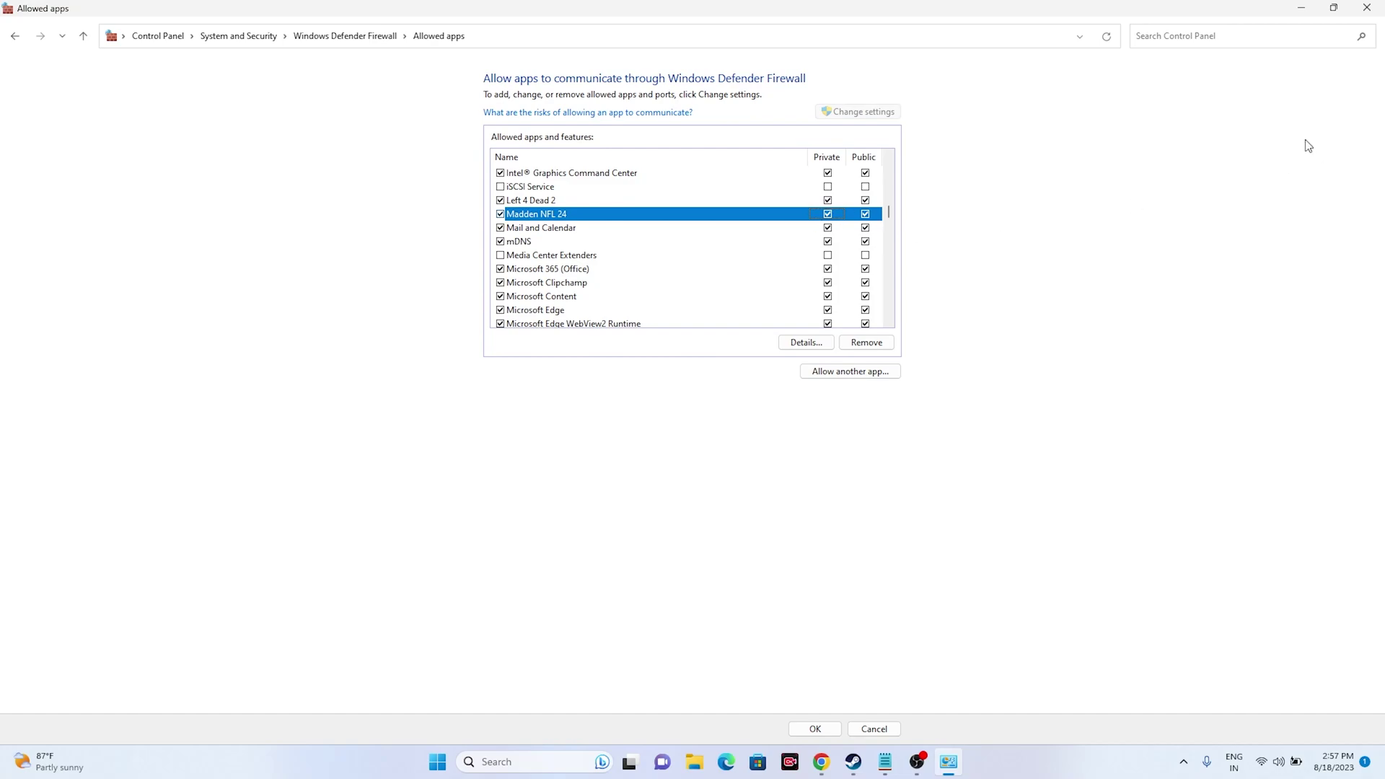
left_click(1368, 7)
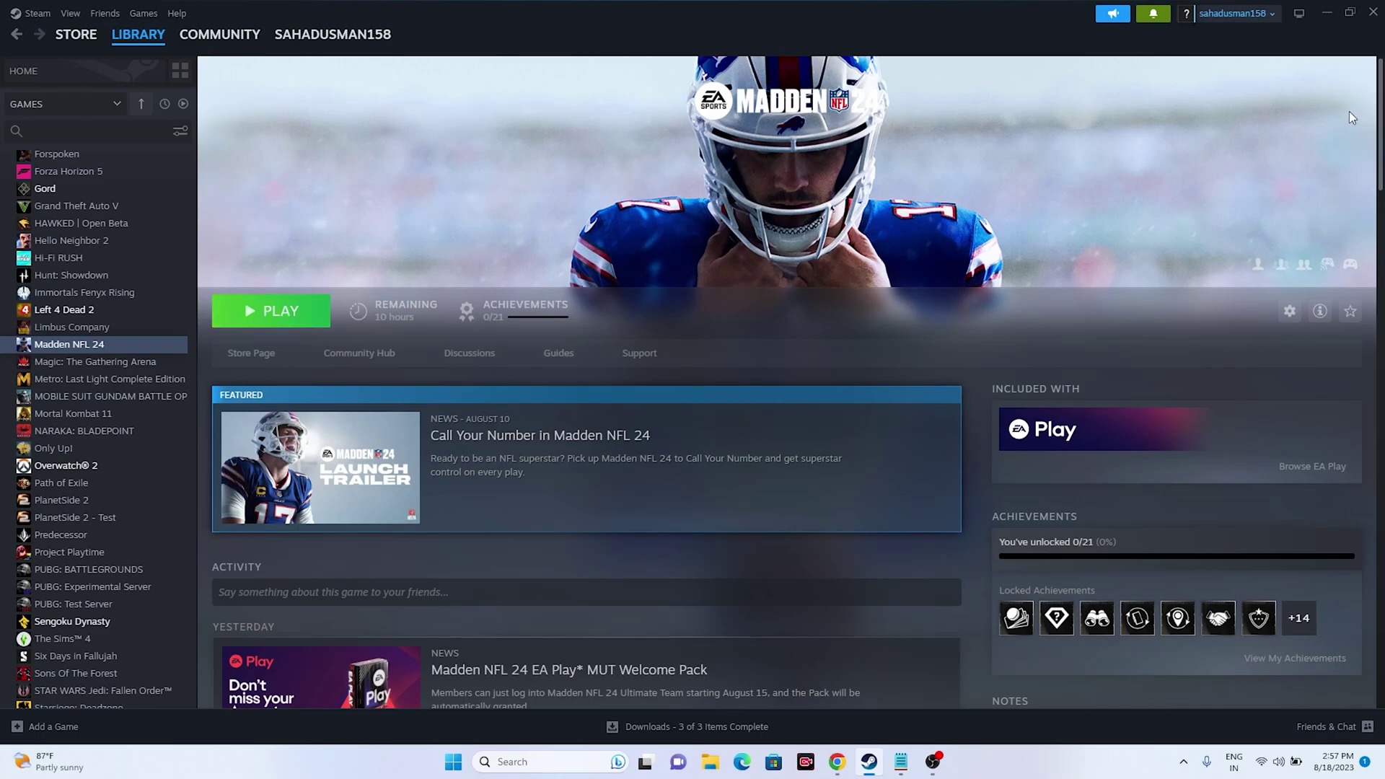
Minimize Steam, open Windows Settings and check the proxy options under Network & internet
left_click(1324, 16)
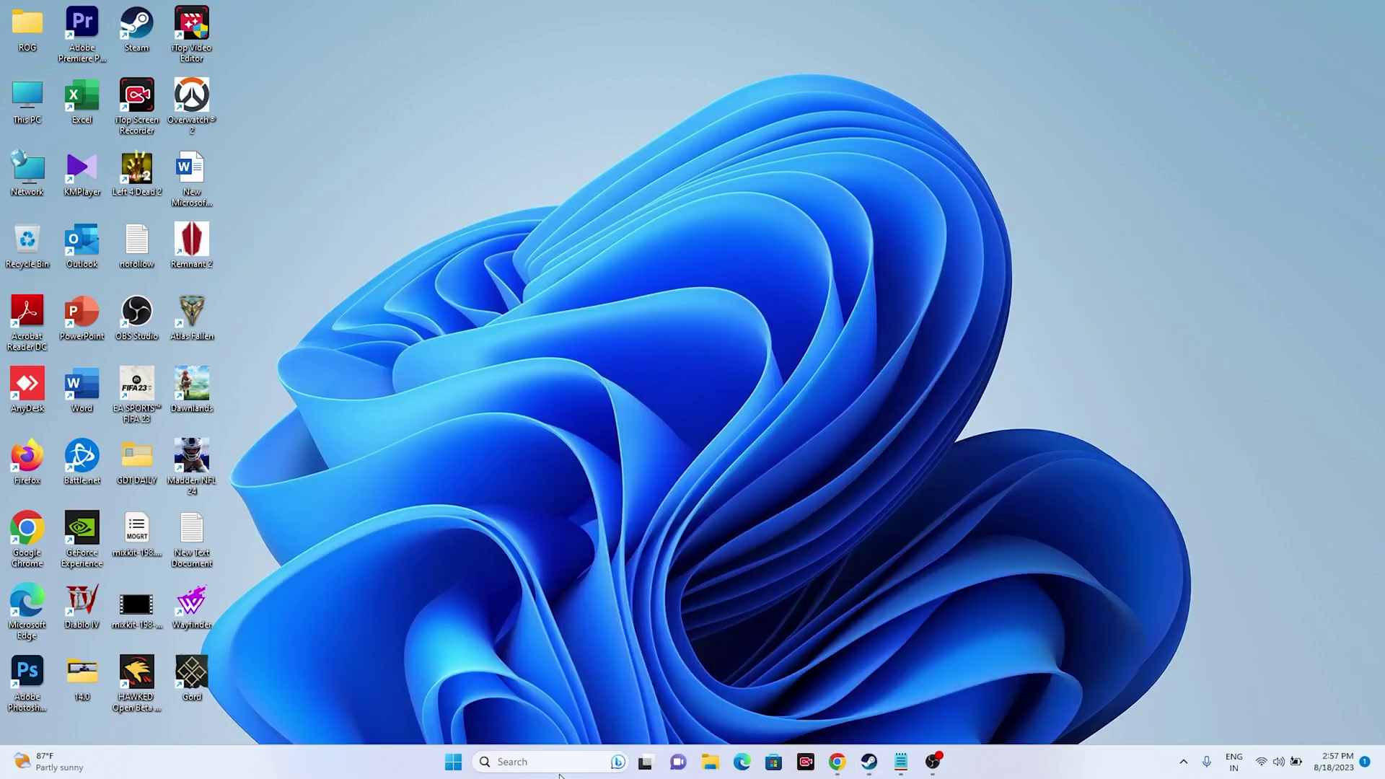
left_click(559, 766)
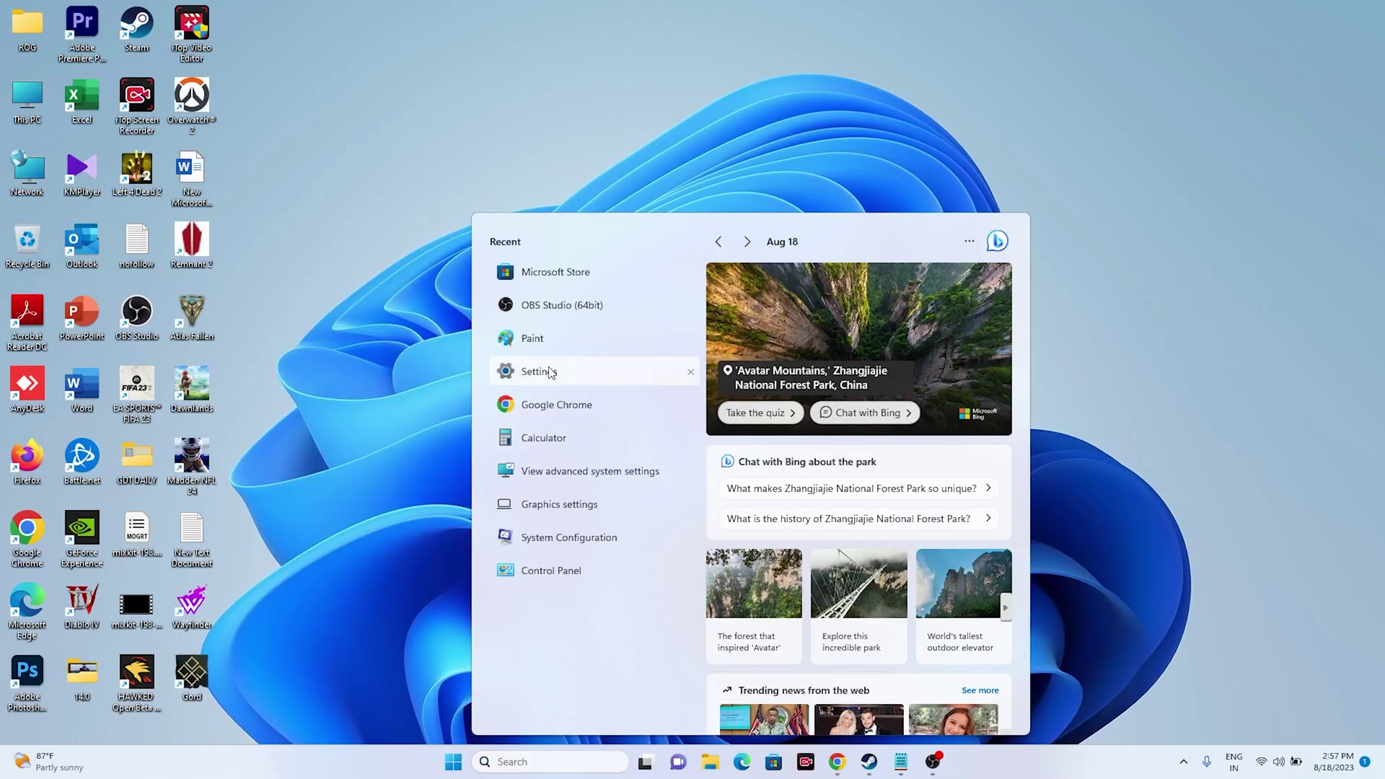
left_click(551, 369)
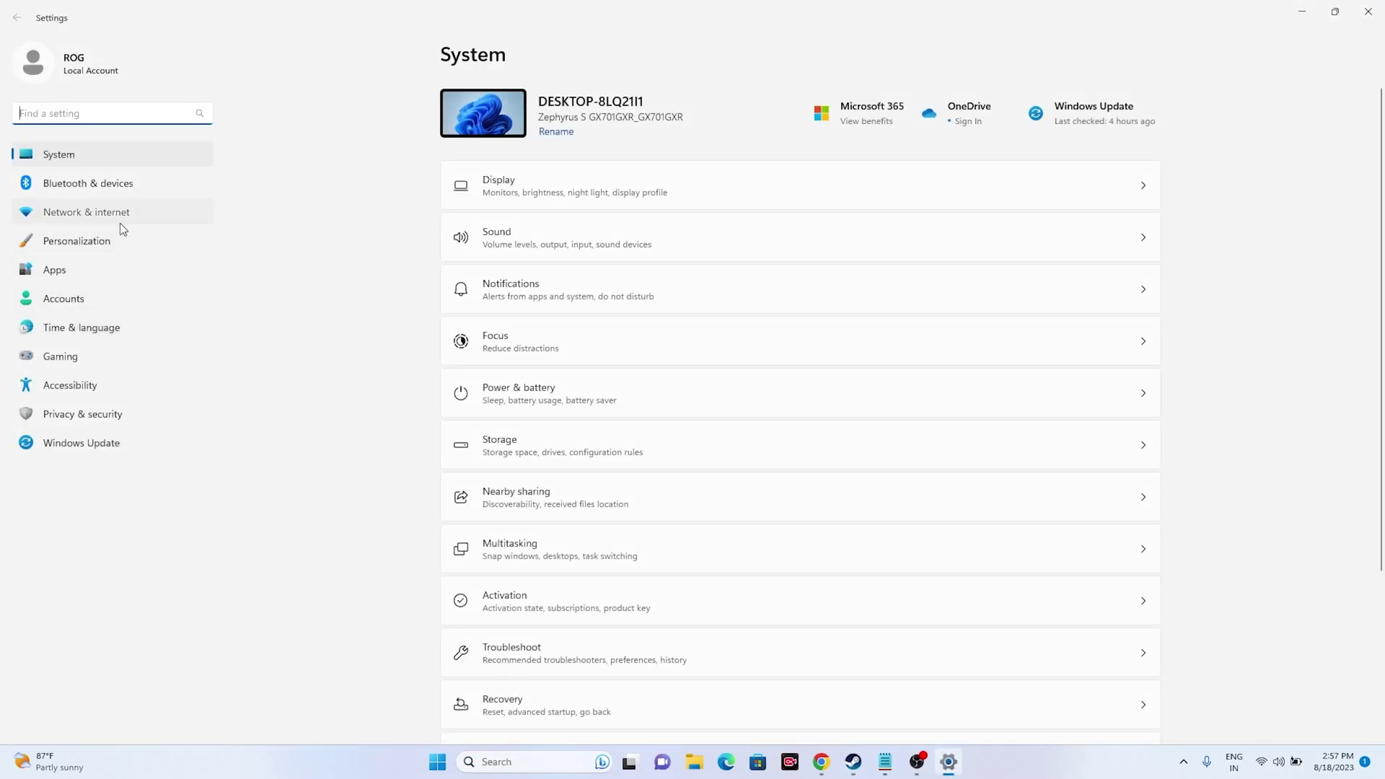
left_click(120, 223)
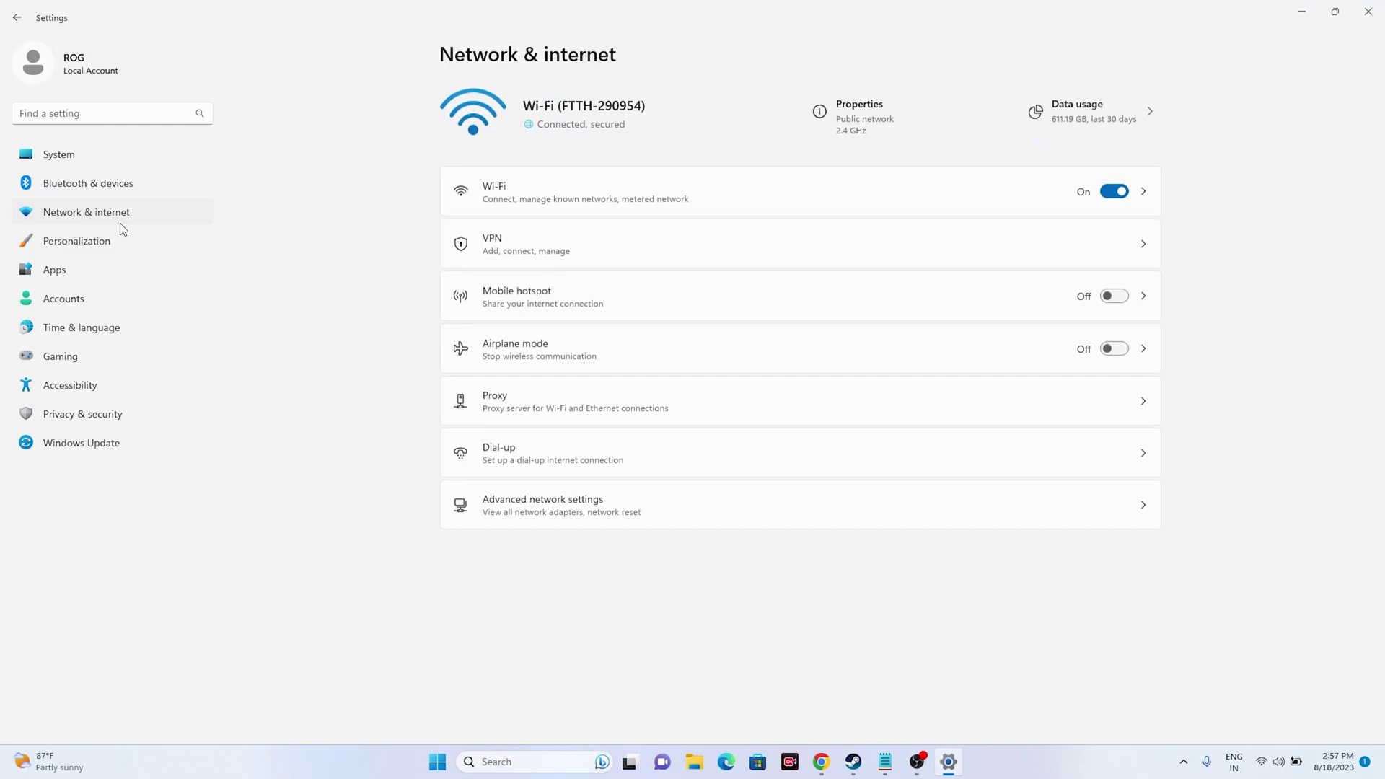
left_click(492, 397)
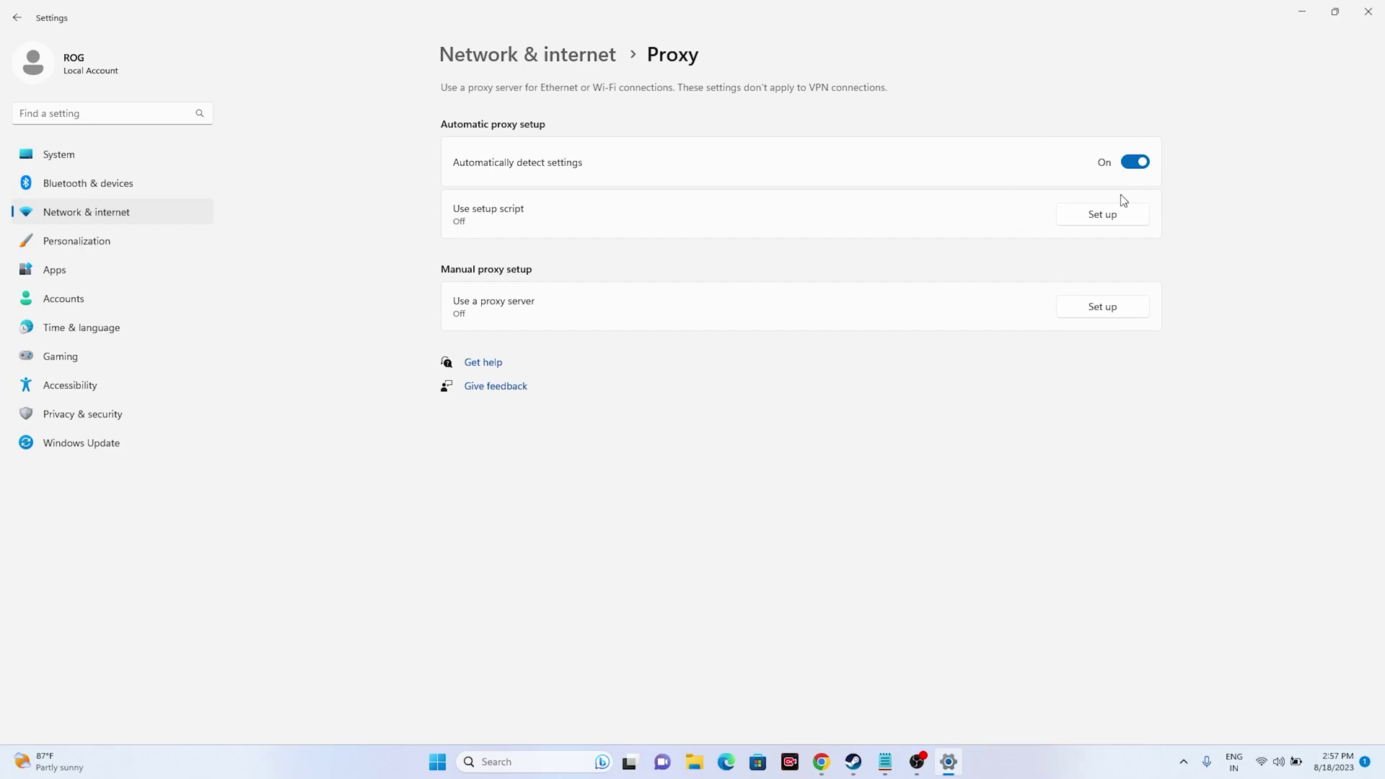
left_click(20, 23)
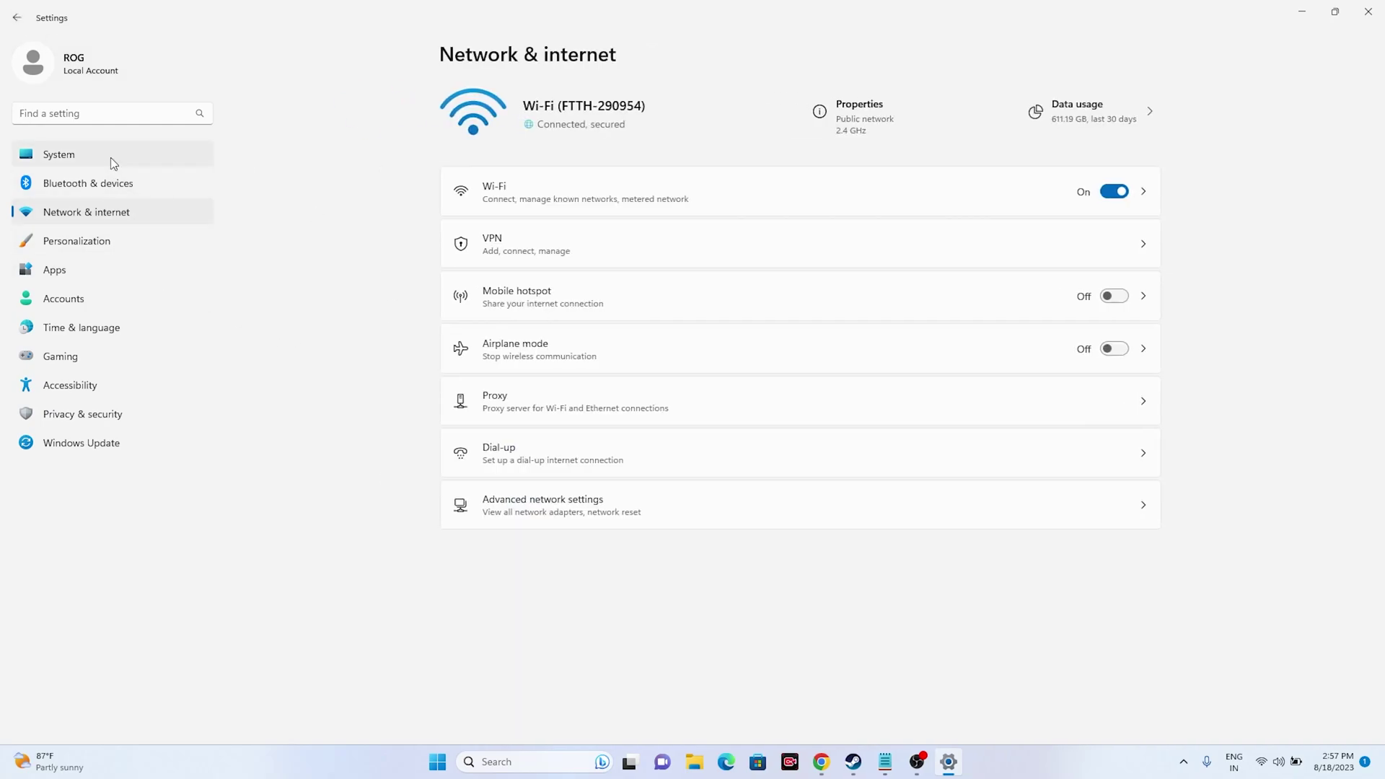
Check the Network and Internet entry among the system's other troubleshooters, close Settings without running it, and bring Steam back to the front
left_click(110, 158)
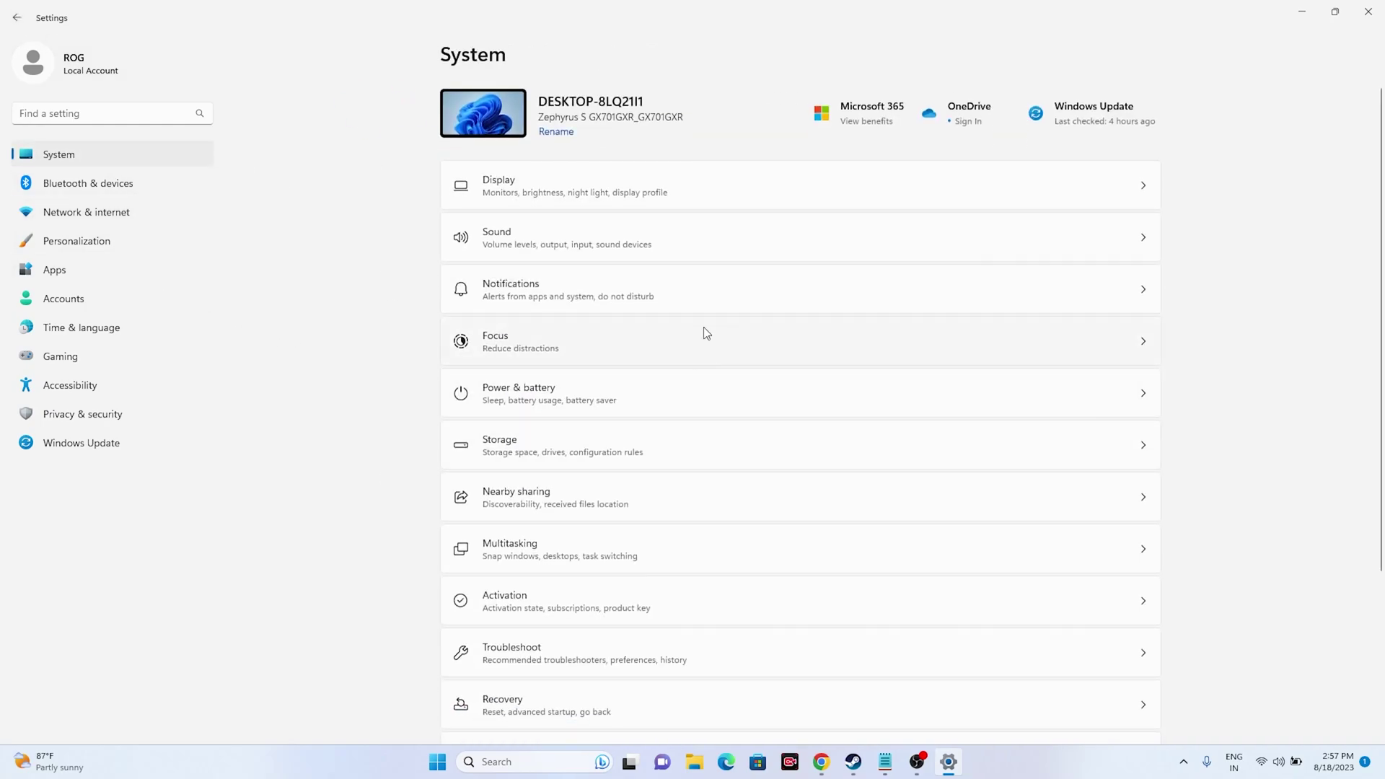
scroll(706, 333, "down", 3)
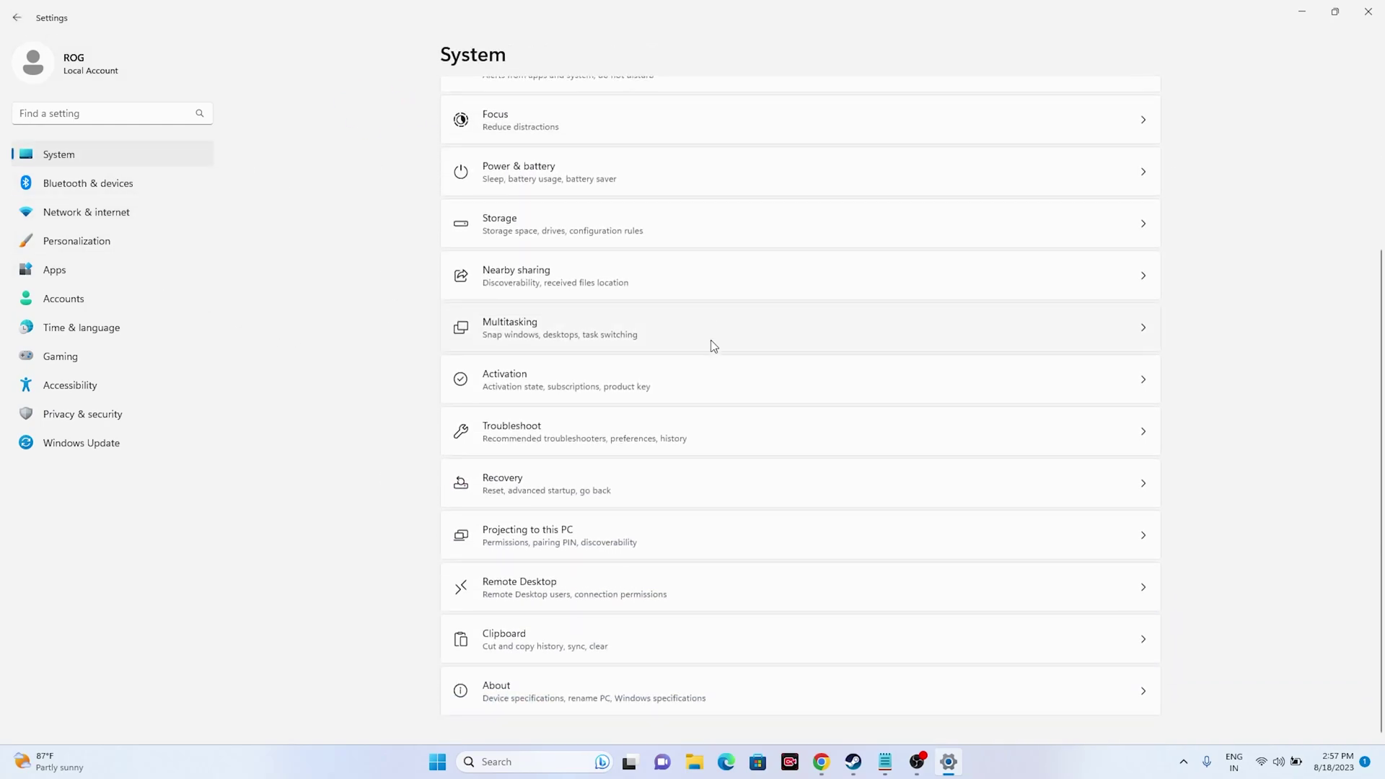
left_click(554, 429)
left_click(567, 227)
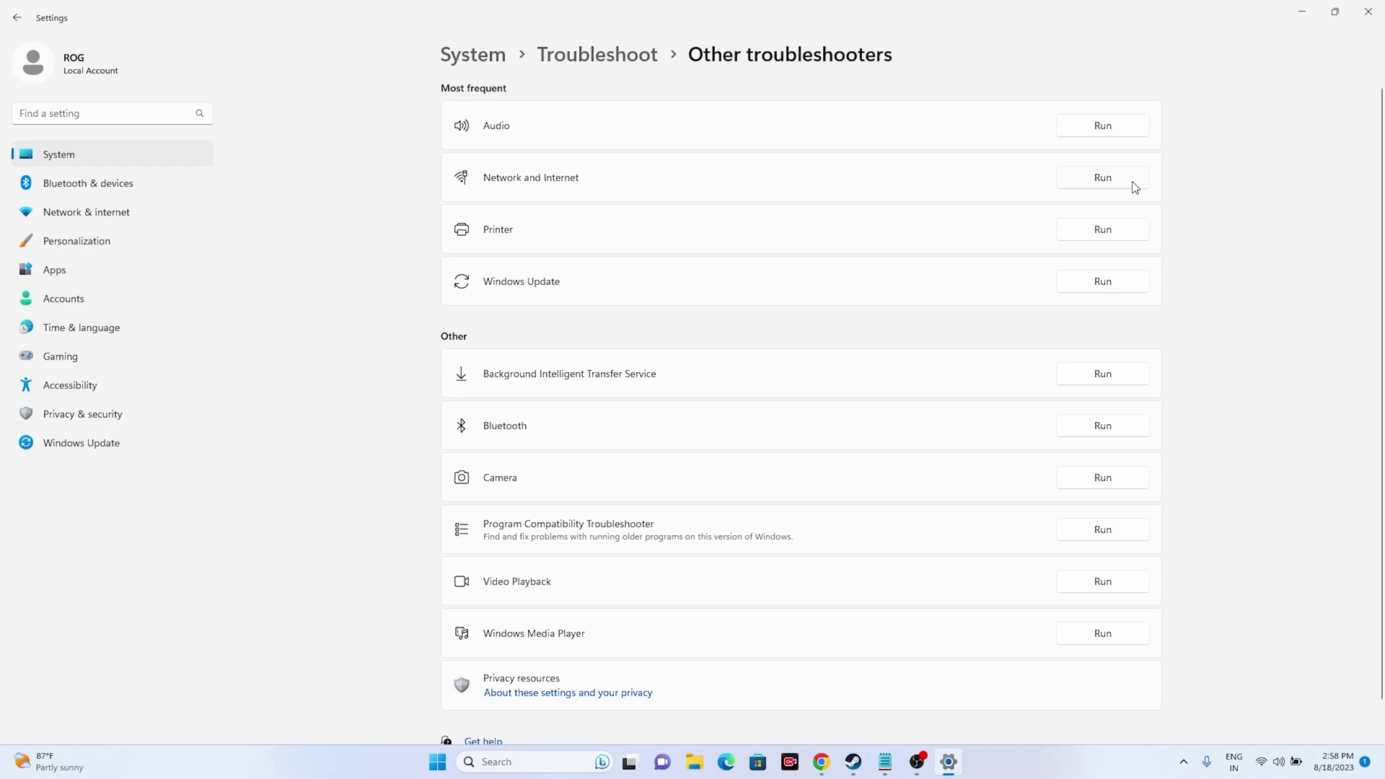
left_click(1367, 12)
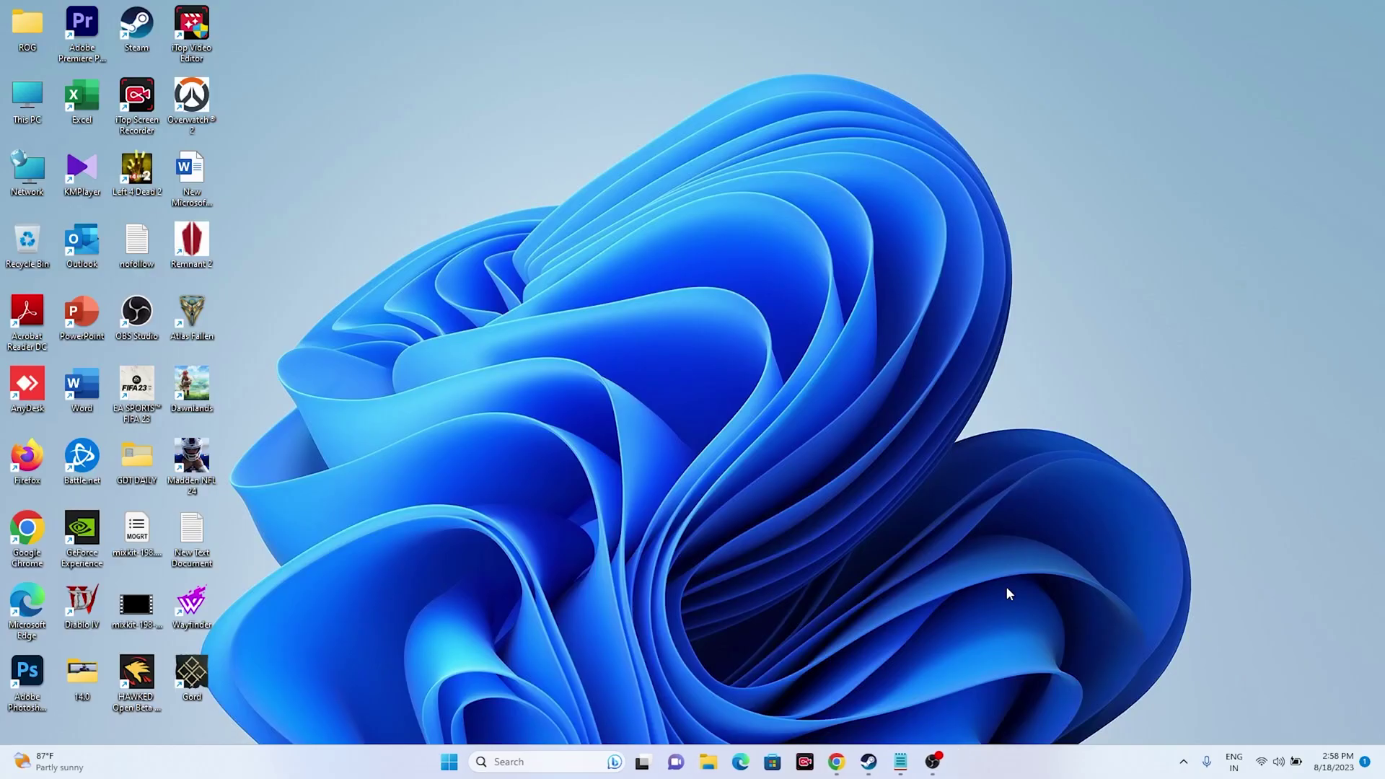
left_click(871, 762)
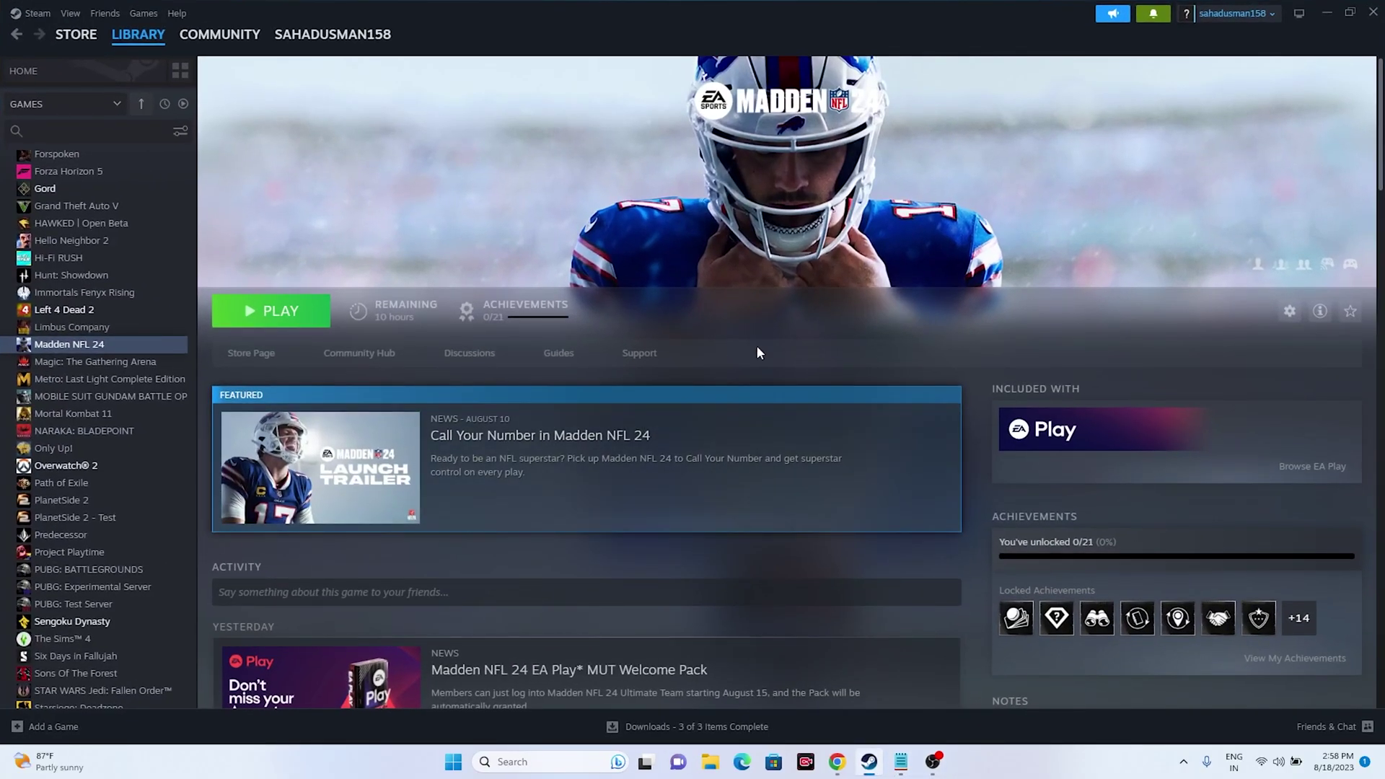
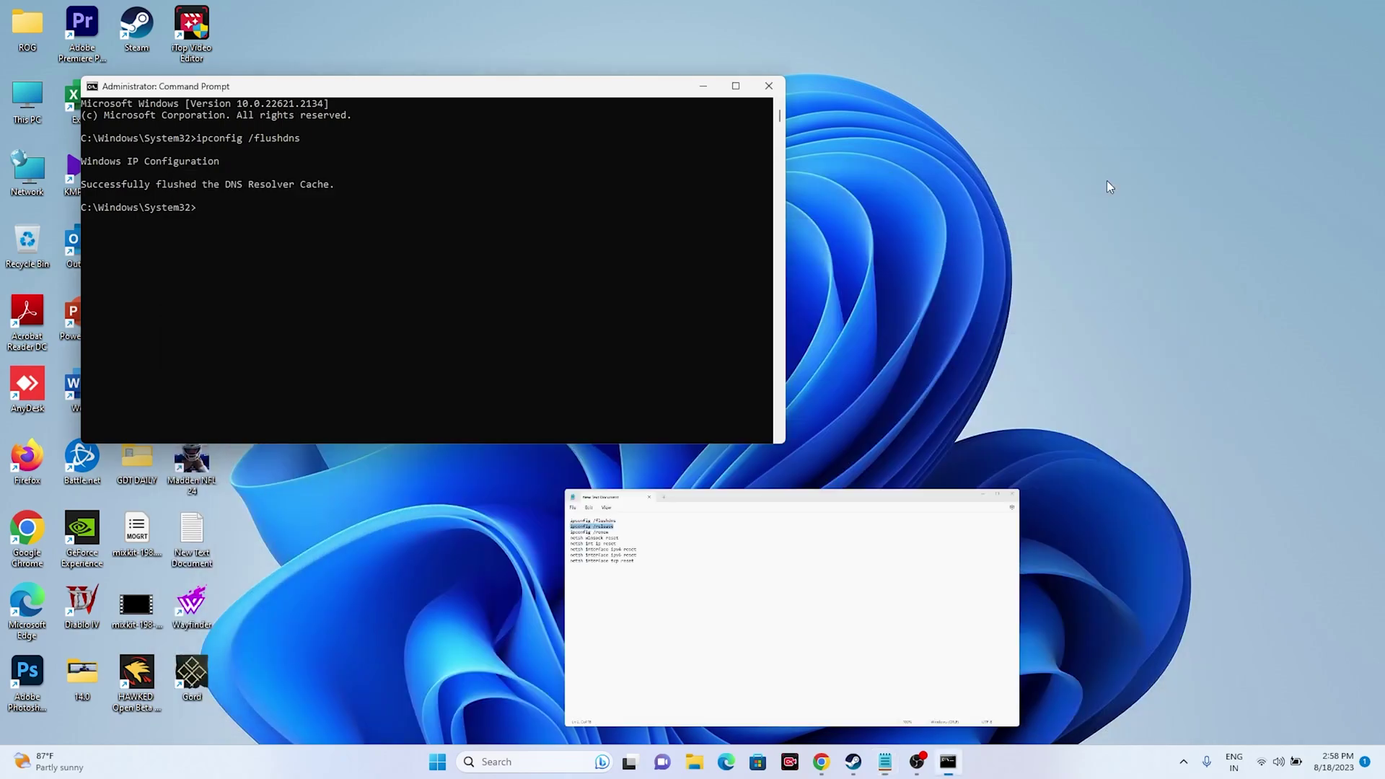
Run ipconfig /release in the administrator Command Prompt, then copy ipconfig /renew from New Text Document and run it as well
right_click(252, 209)
key("Return")
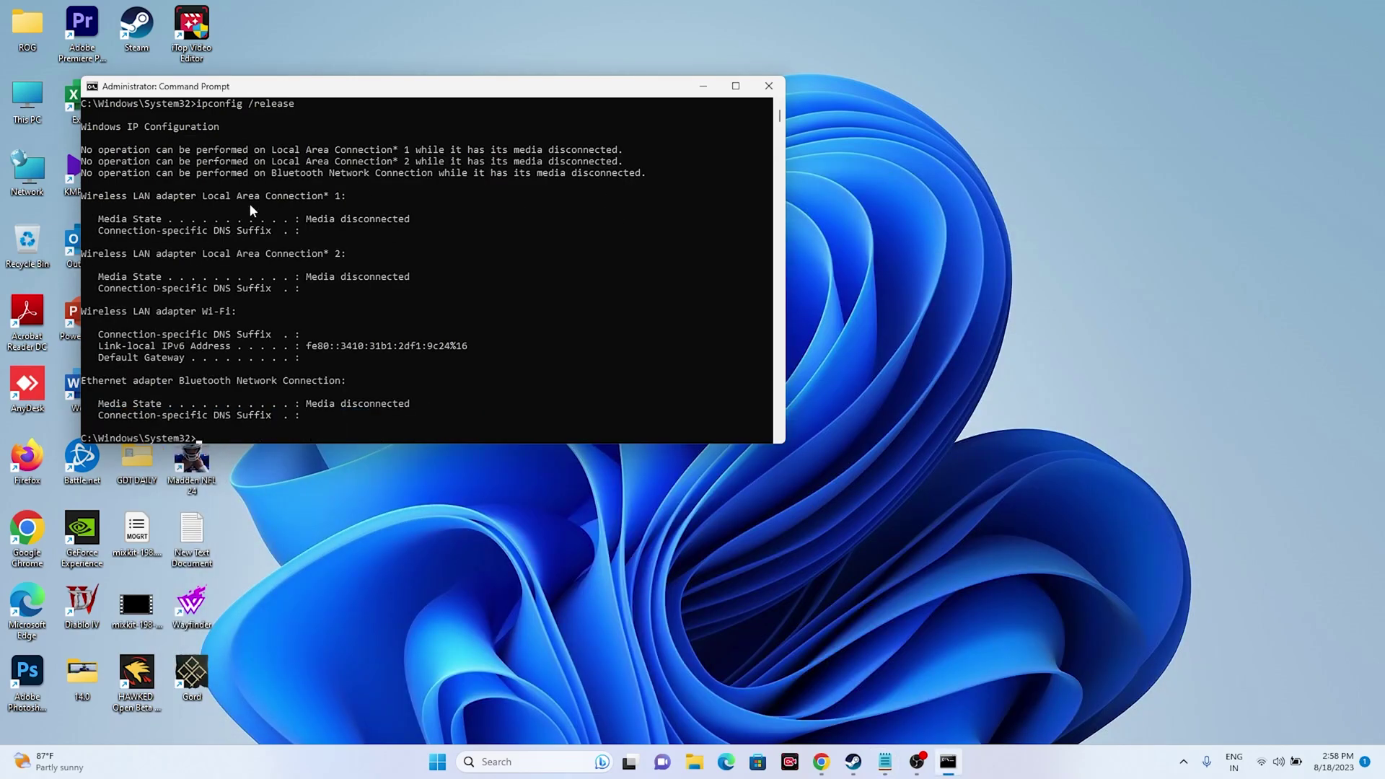
left_click(885, 761)
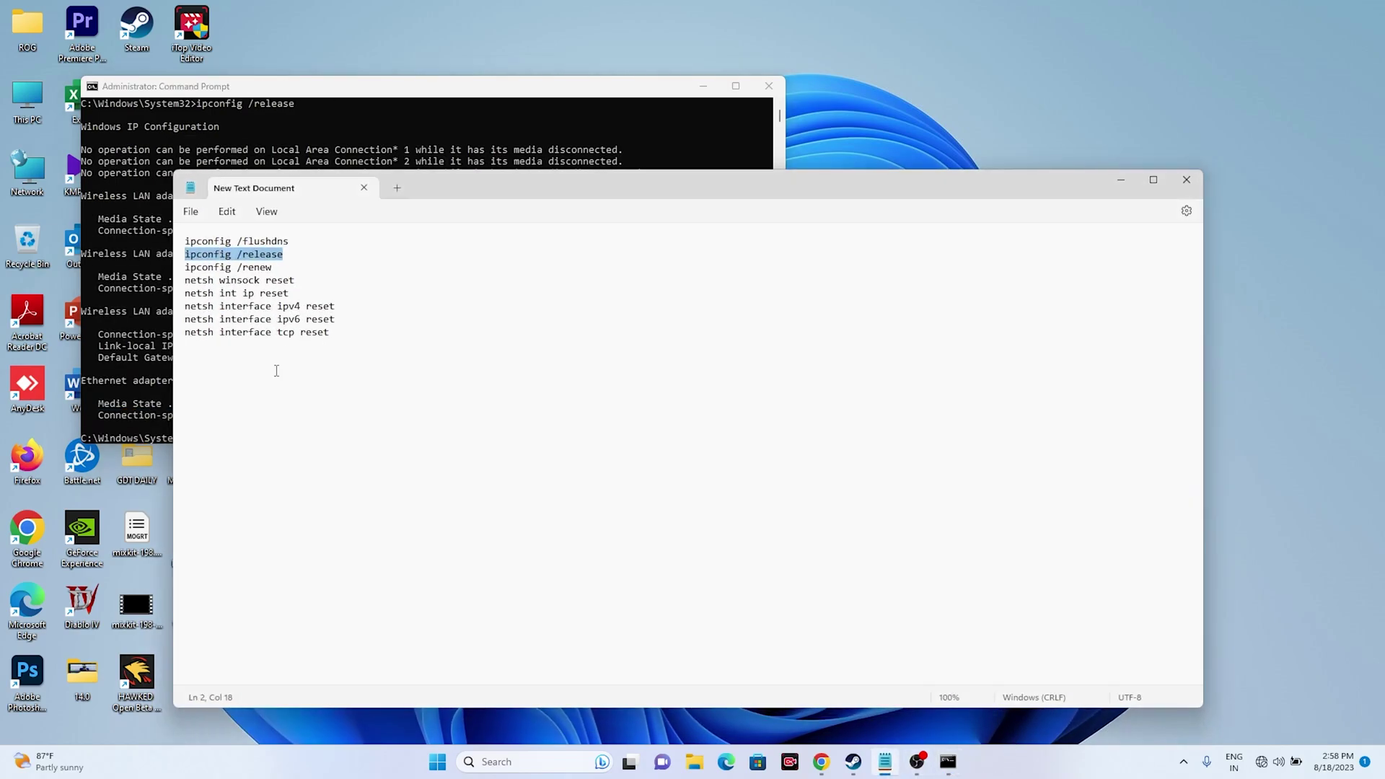
left_click_drag(287, 273, 171, 267)
right_click(209, 272)
left_click(249, 336)
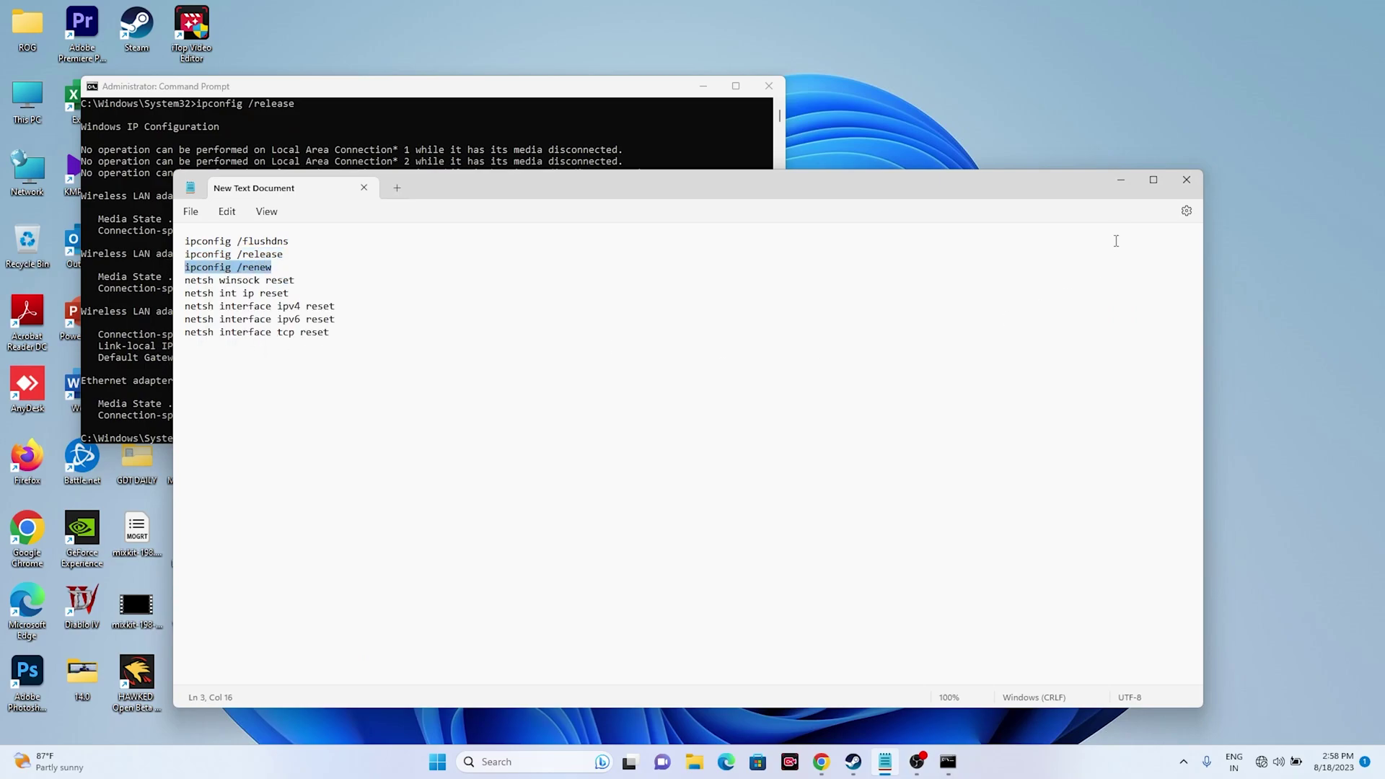
left_click(1120, 179)
right_click(274, 433)
key("Return")
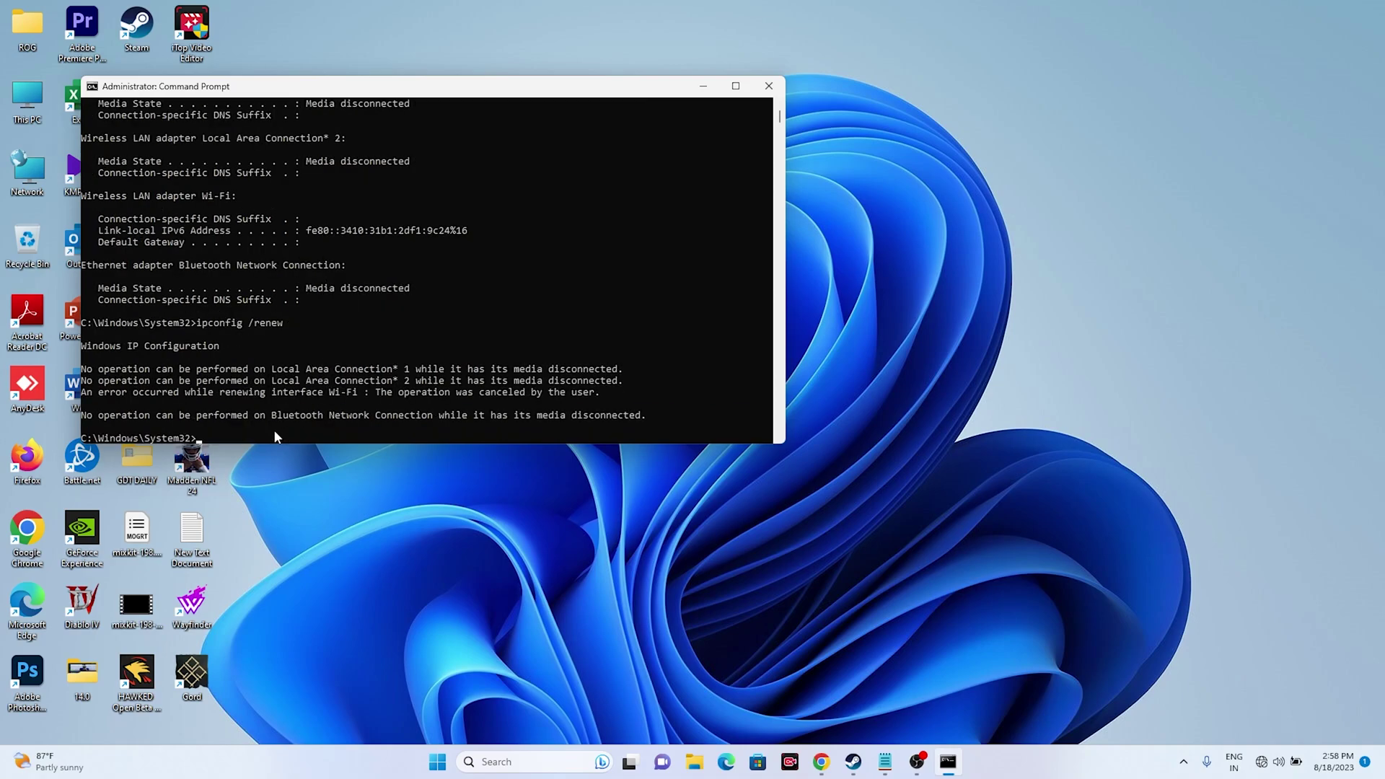
Copy netsh winsock reset from New Text Document and run it in the administrator Command Prompt
left_click(885, 761)
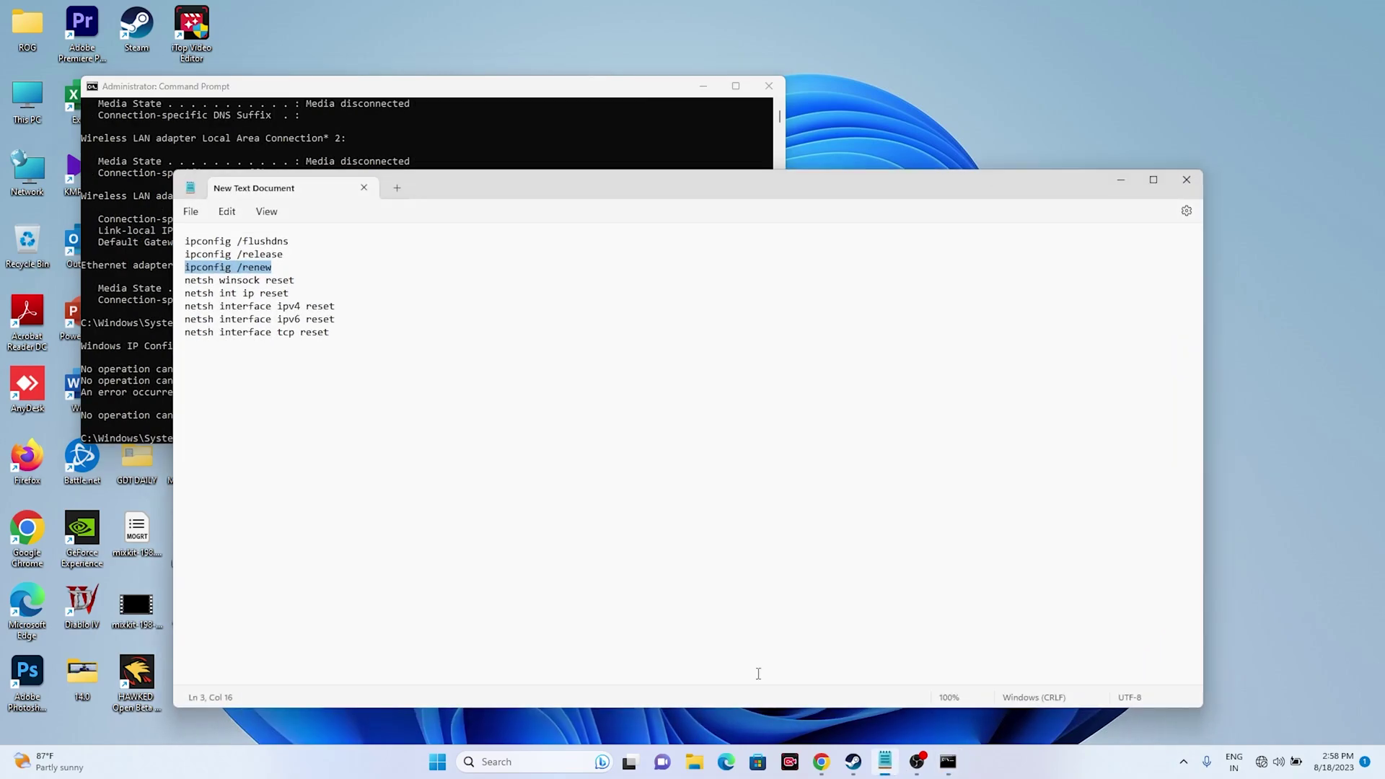
left_click_drag(301, 280, 185, 280)
right_click(239, 280)
left_click(299, 356)
left_click(1120, 180)
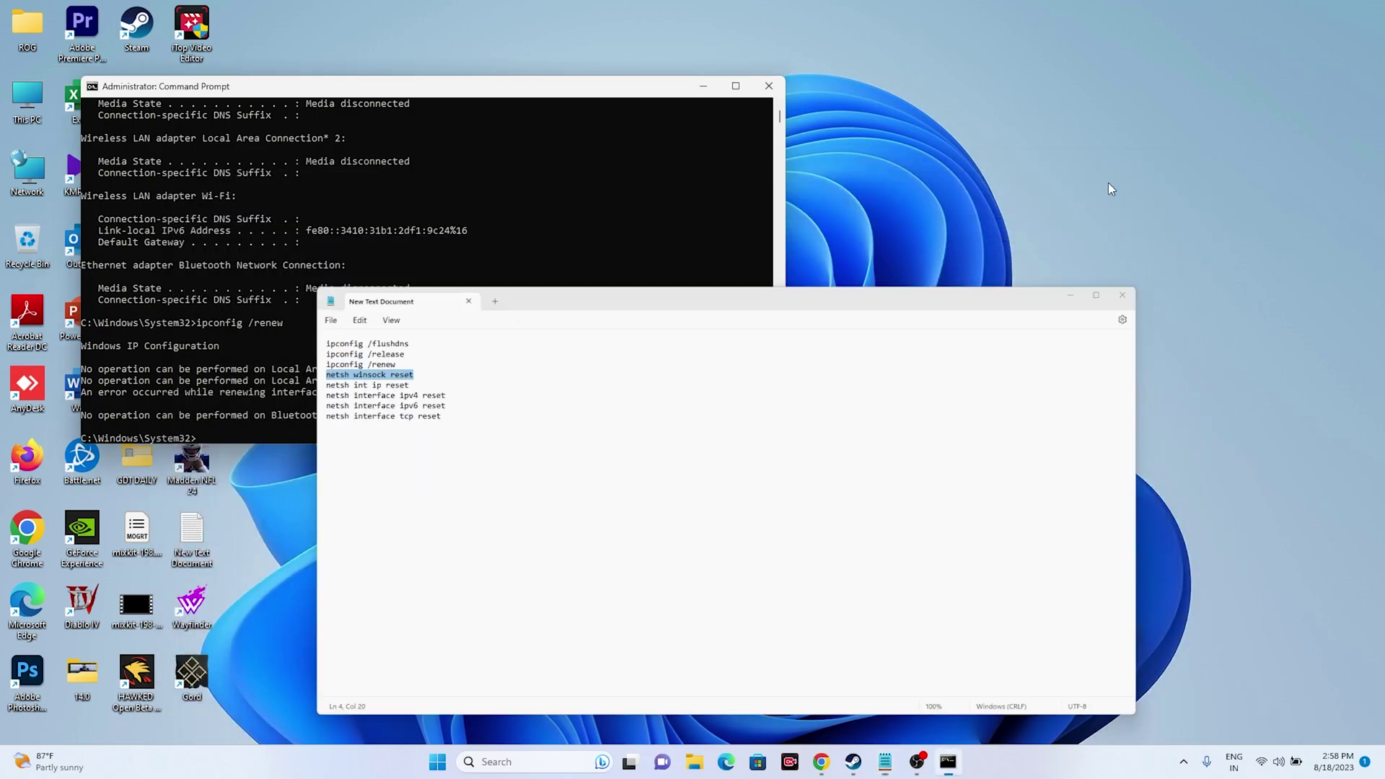
right_click(293, 439)
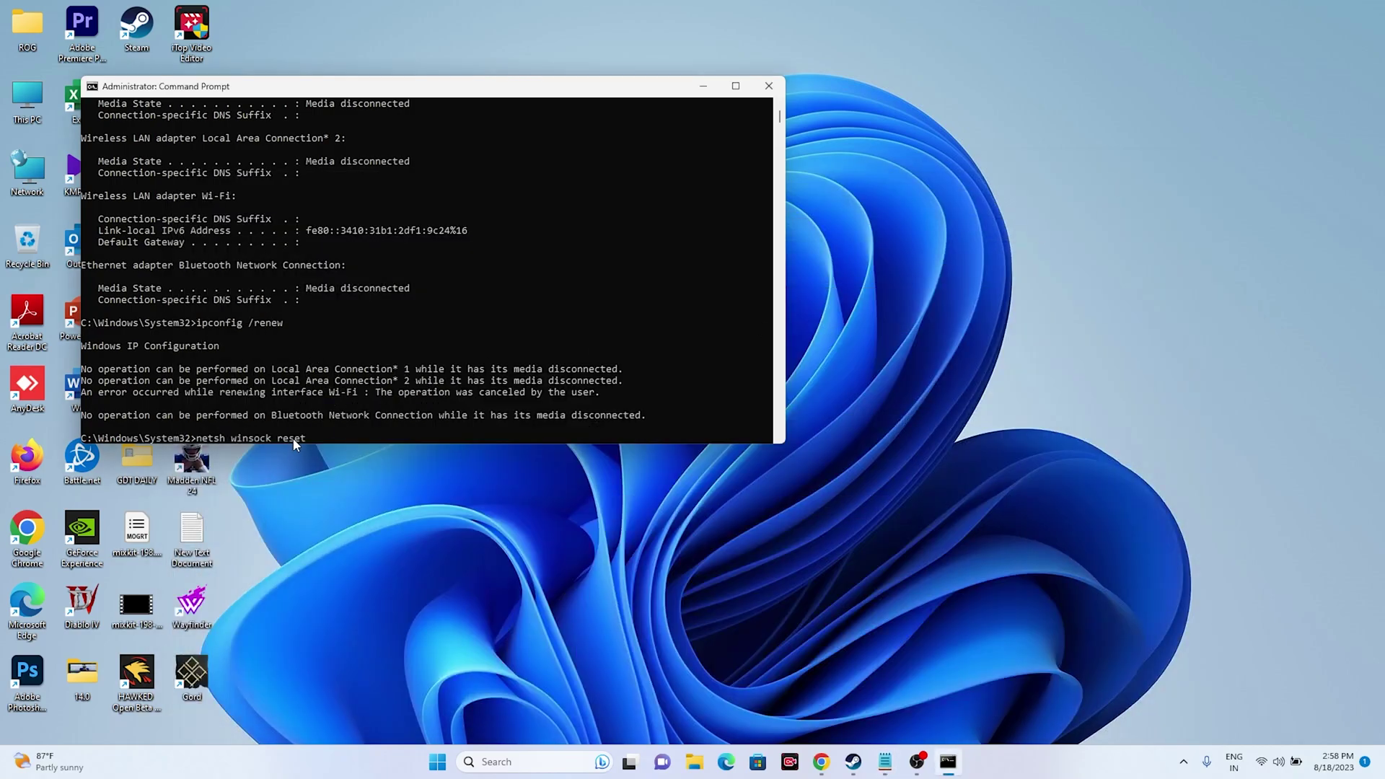
key("Return")
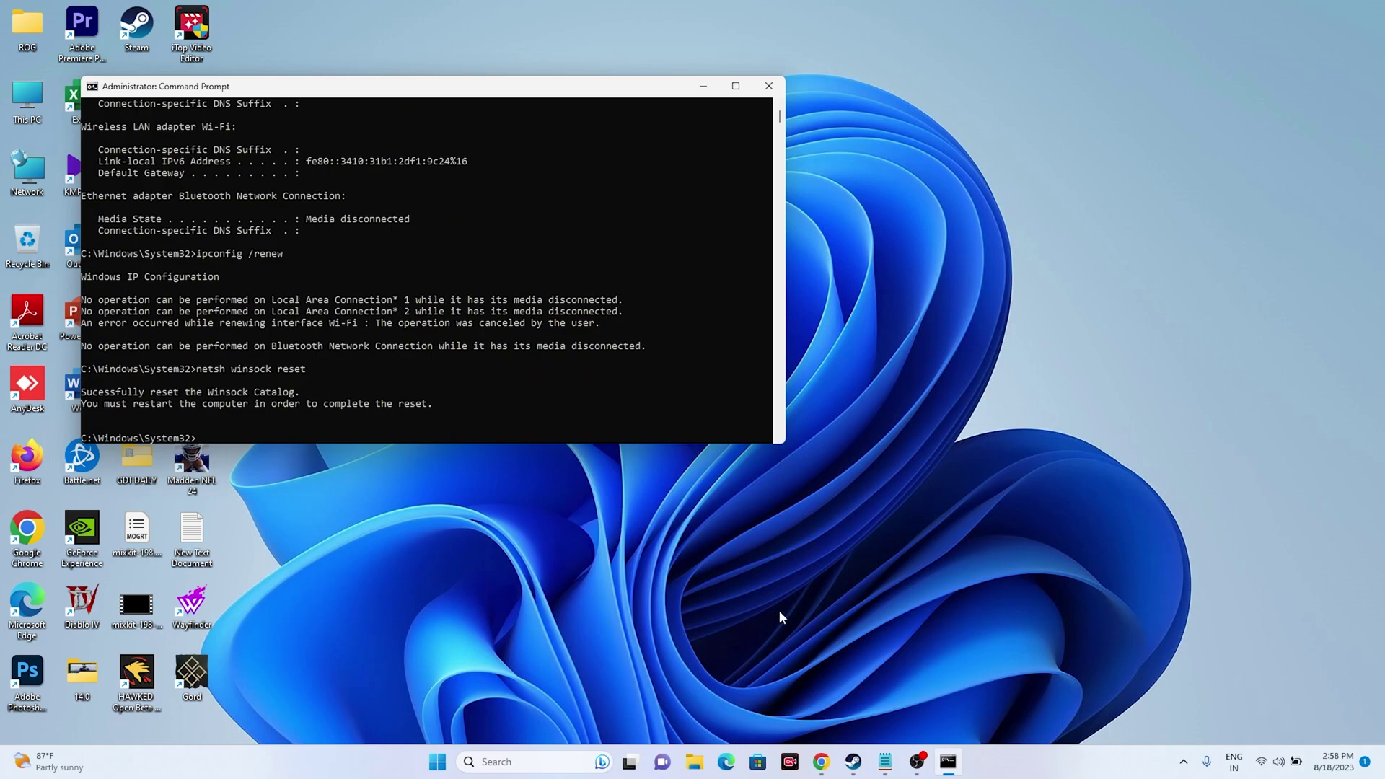
Copy netsh int ip reset from New Text Document and run it in the administrator Command Prompt
left_click(885, 761)
left_click_drag(295, 294, 185, 294)
right_click(225, 298)
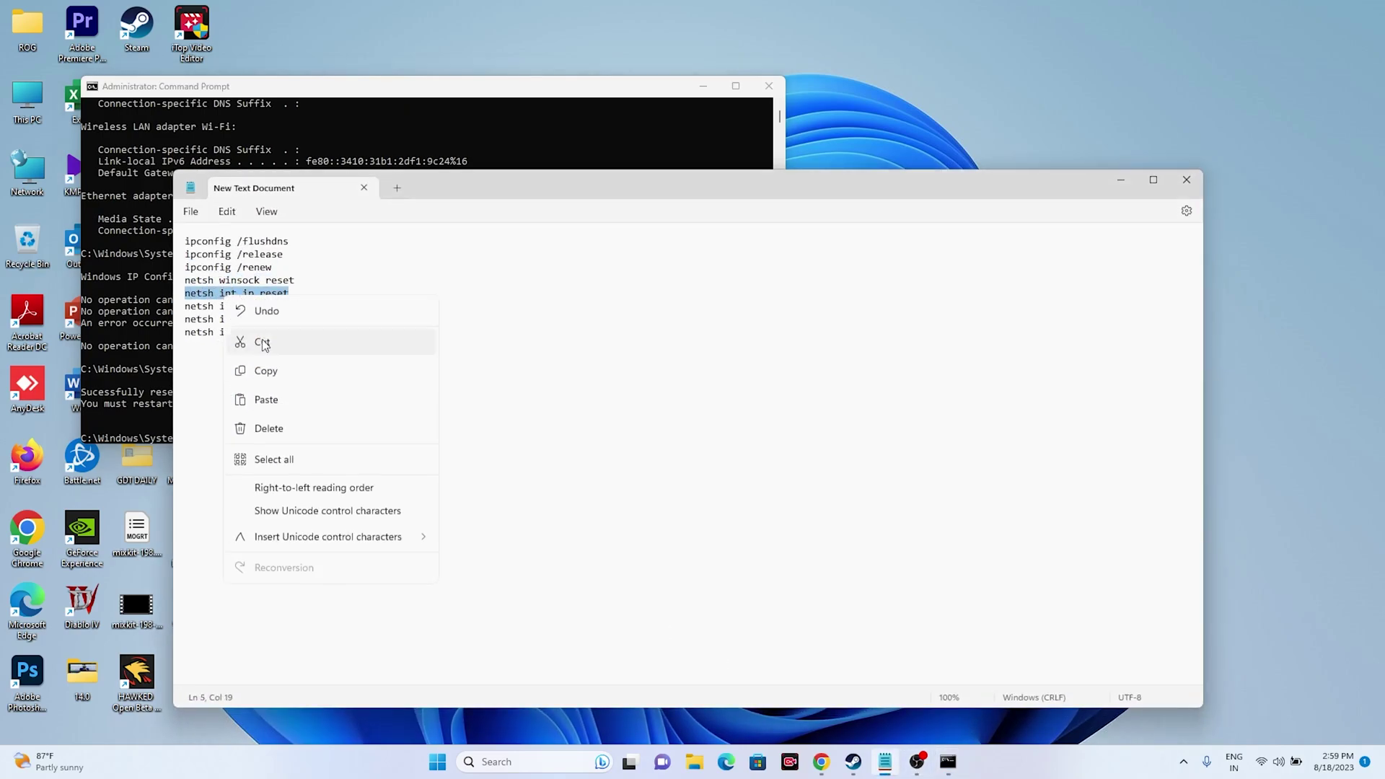
left_click(264, 370)
left_click(1120, 179)
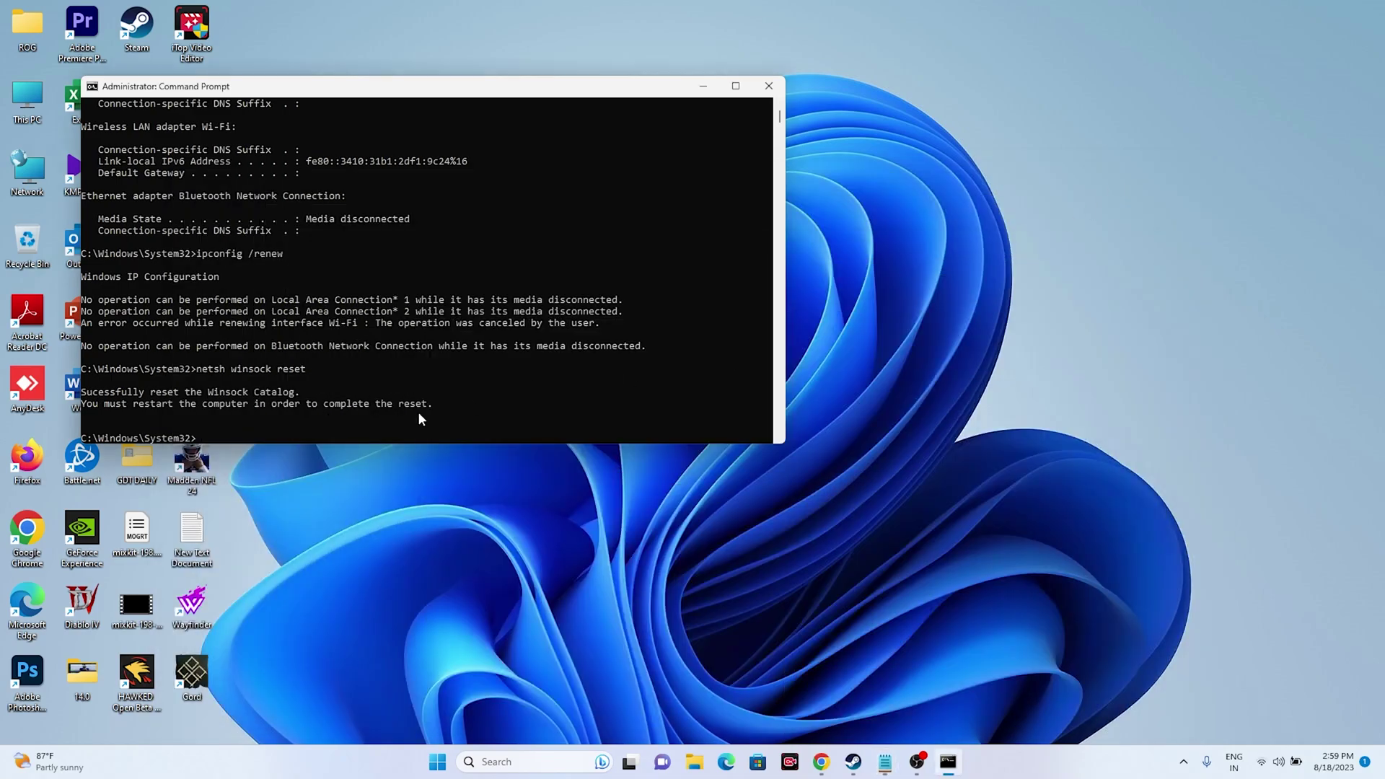
right_click(336, 441)
key("Return")
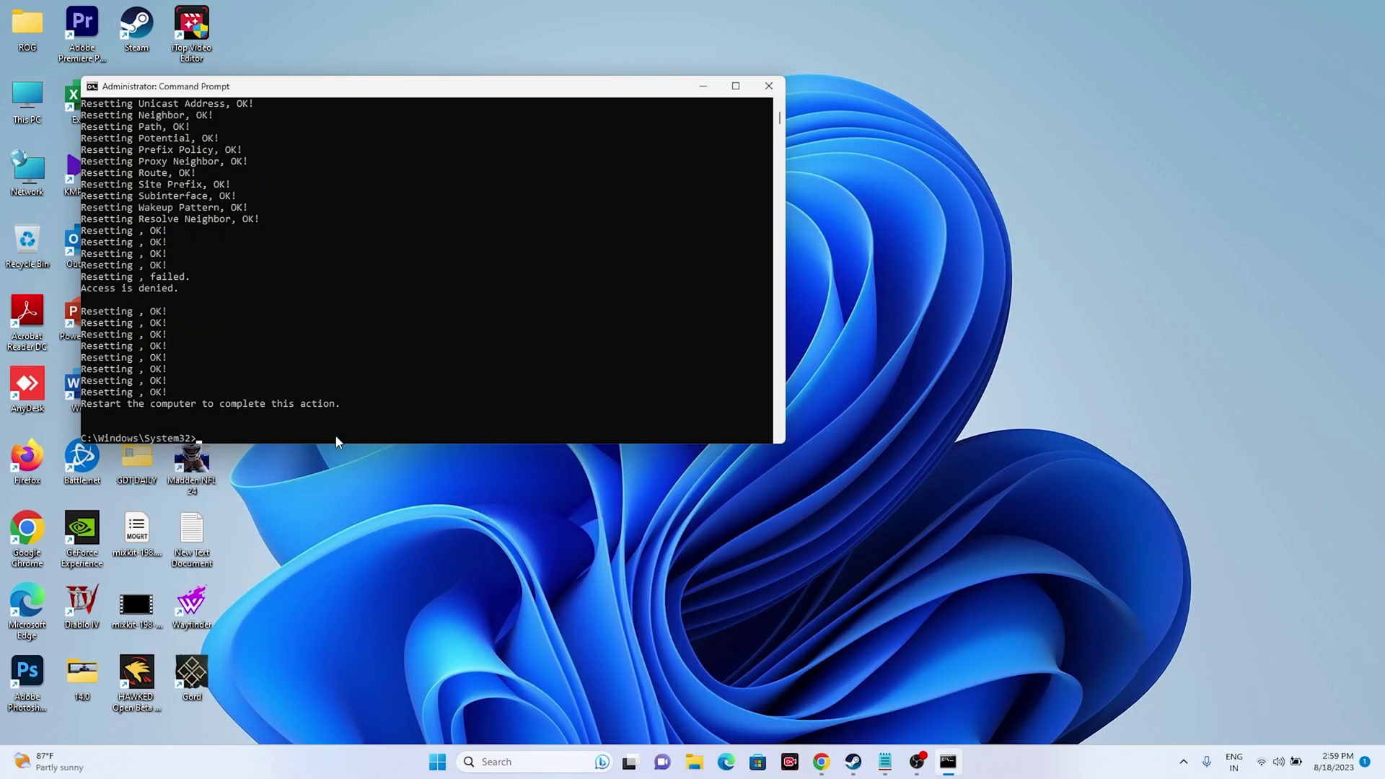
Copy netsh interface ipv4 reset from New Text Document and run it in the administrator Command Prompt
left_click(885, 761)
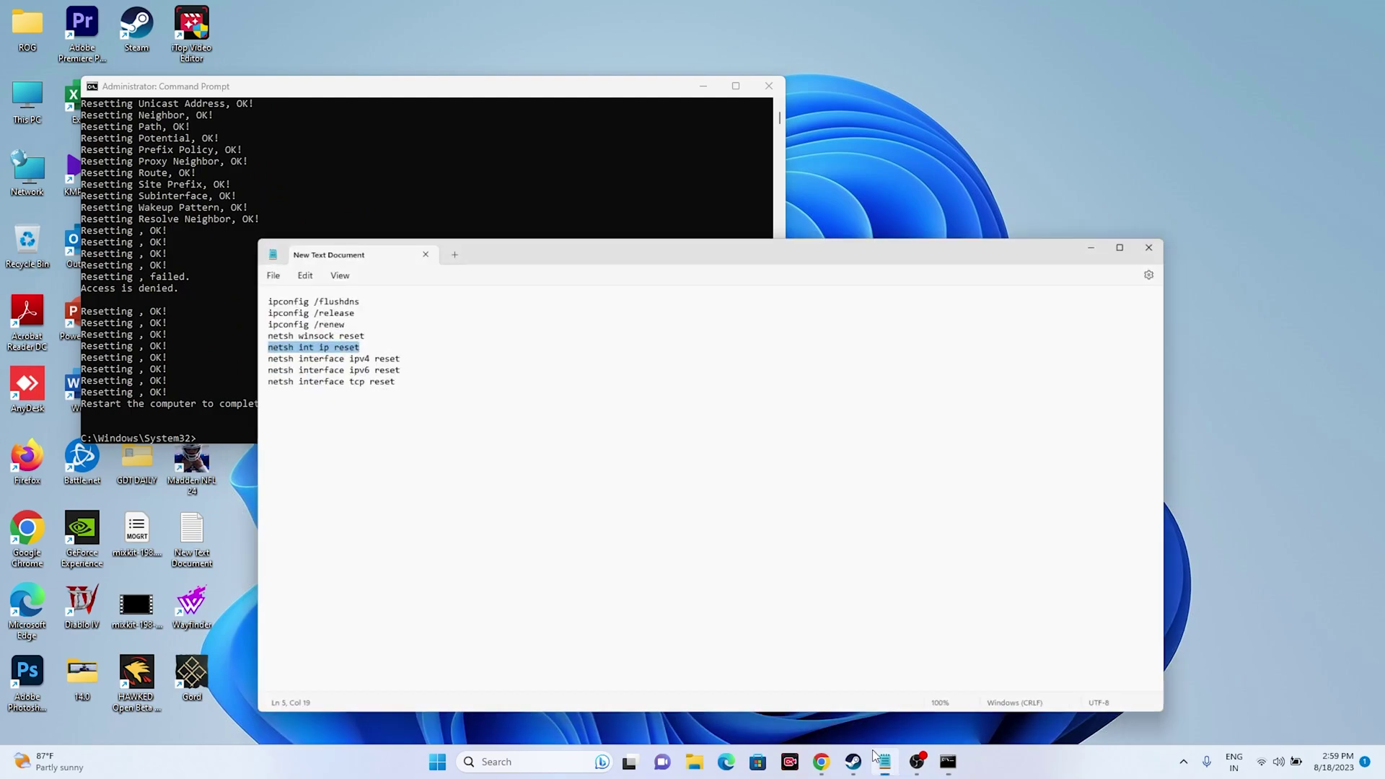
left_click_drag(336, 306, 161, 304)
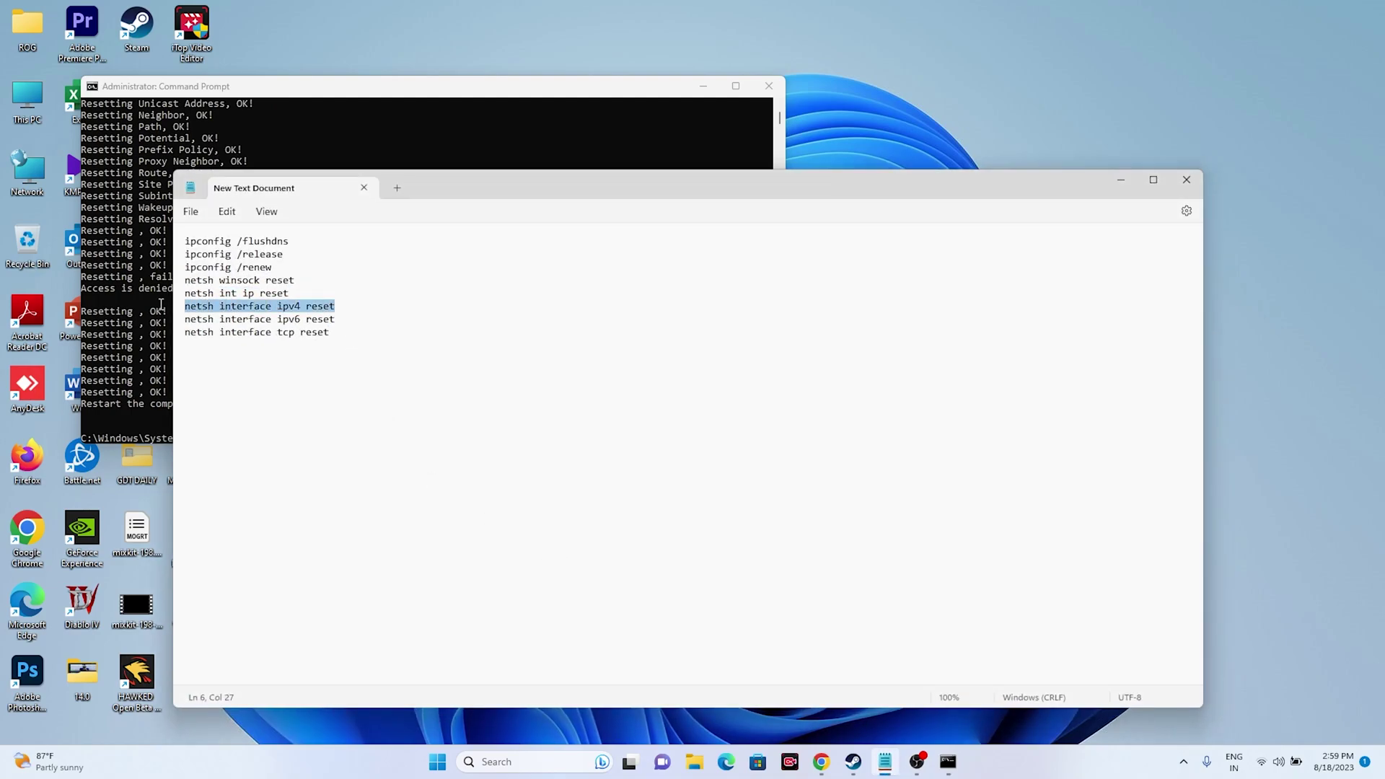
right_click(211, 315)
left_click(259, 389)
left_click(1120, 180)
right_click(274, 428)
key("Escape")
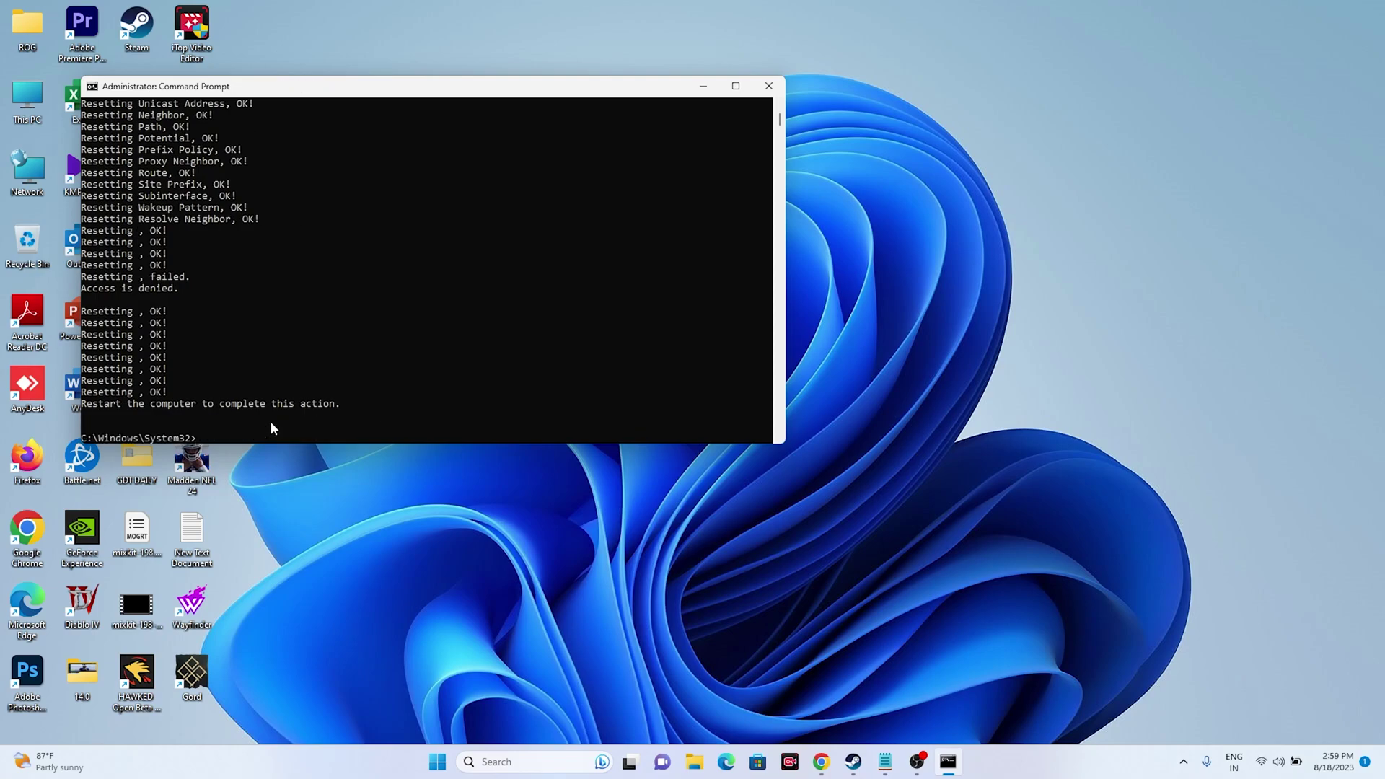
Copy netsh interface ipv6 reset from New Text Document and run it in the administrator Command Prompt
left_click(884, 761)
left_click_drag(332, 318, 183, 320)
right_click(186, 322)
left_click(244, 392)
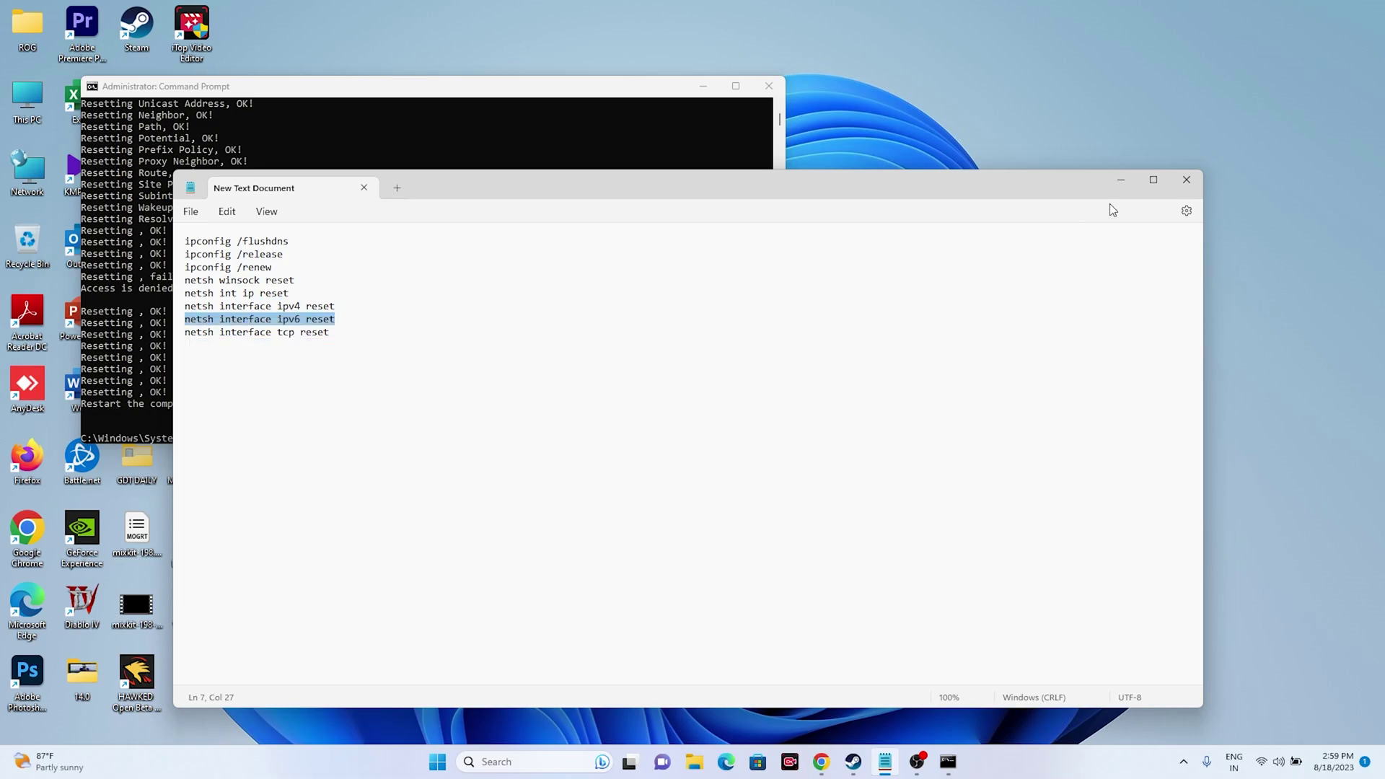
left_click(1120, 180)
right_click(224, 442)
key("Escape")
Copy netsh interface tcp reset from New Text Document, run it in the administrator Command Prompt, and close the Command Prompt
left_click(885, 762)
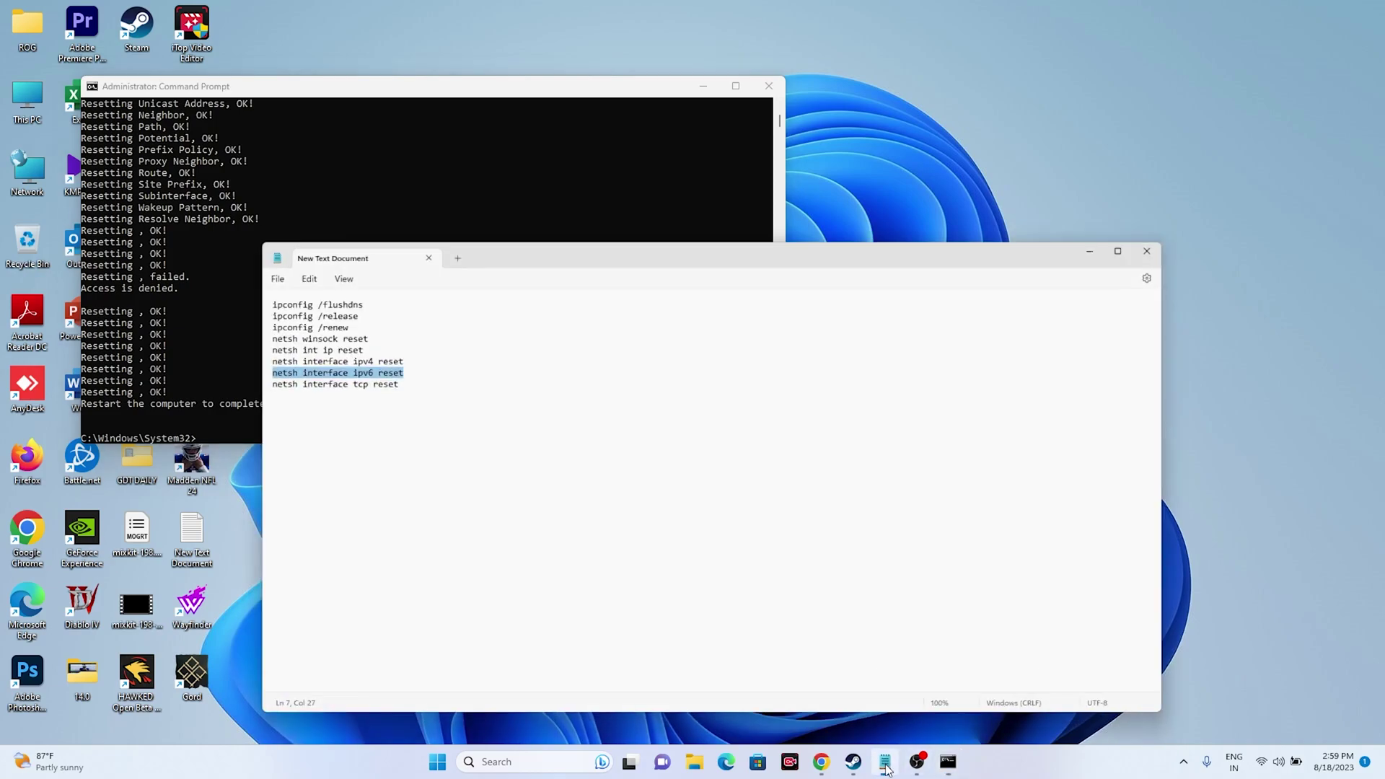
left_click_drag(336, 331, 165, 328)
right_click(293, 336)
left_click(352, 411)
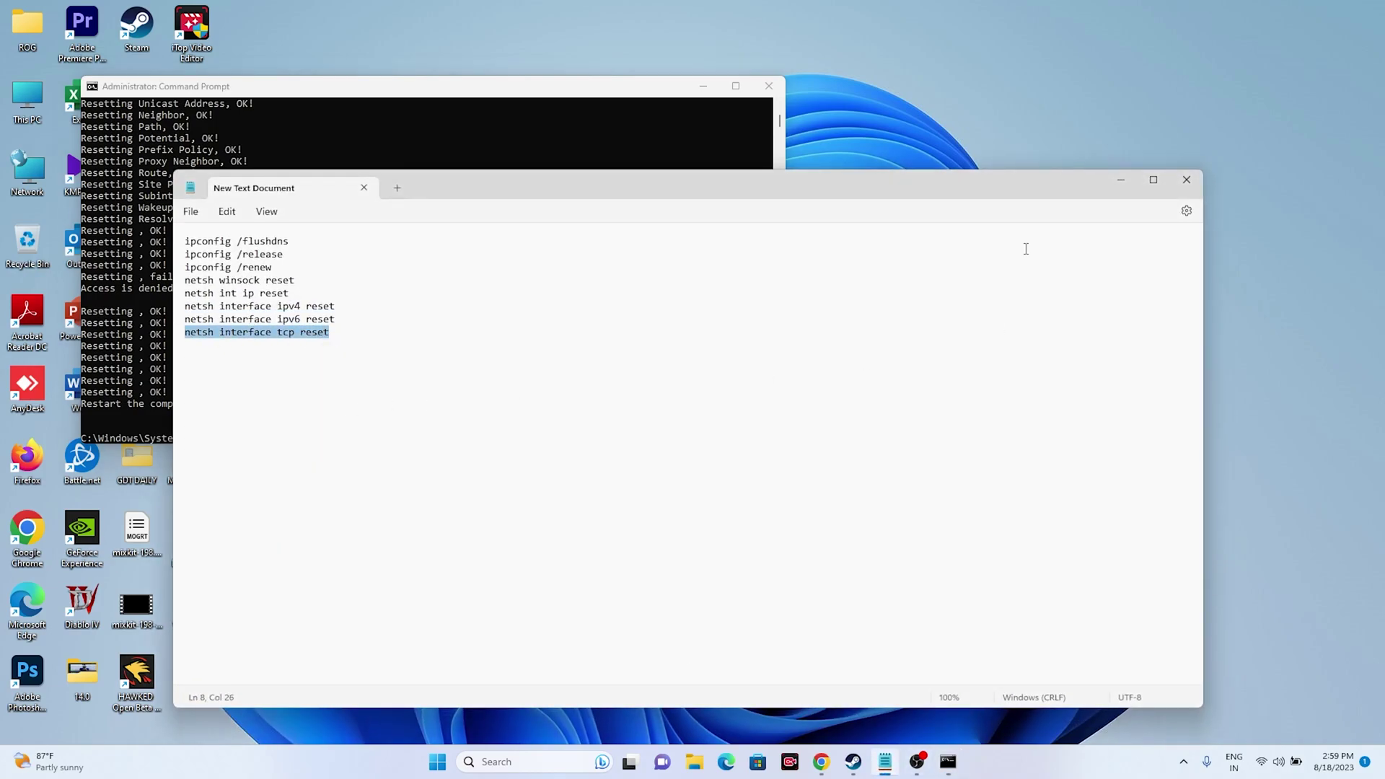
left_click(1120, 180)
right_click(325, 430)
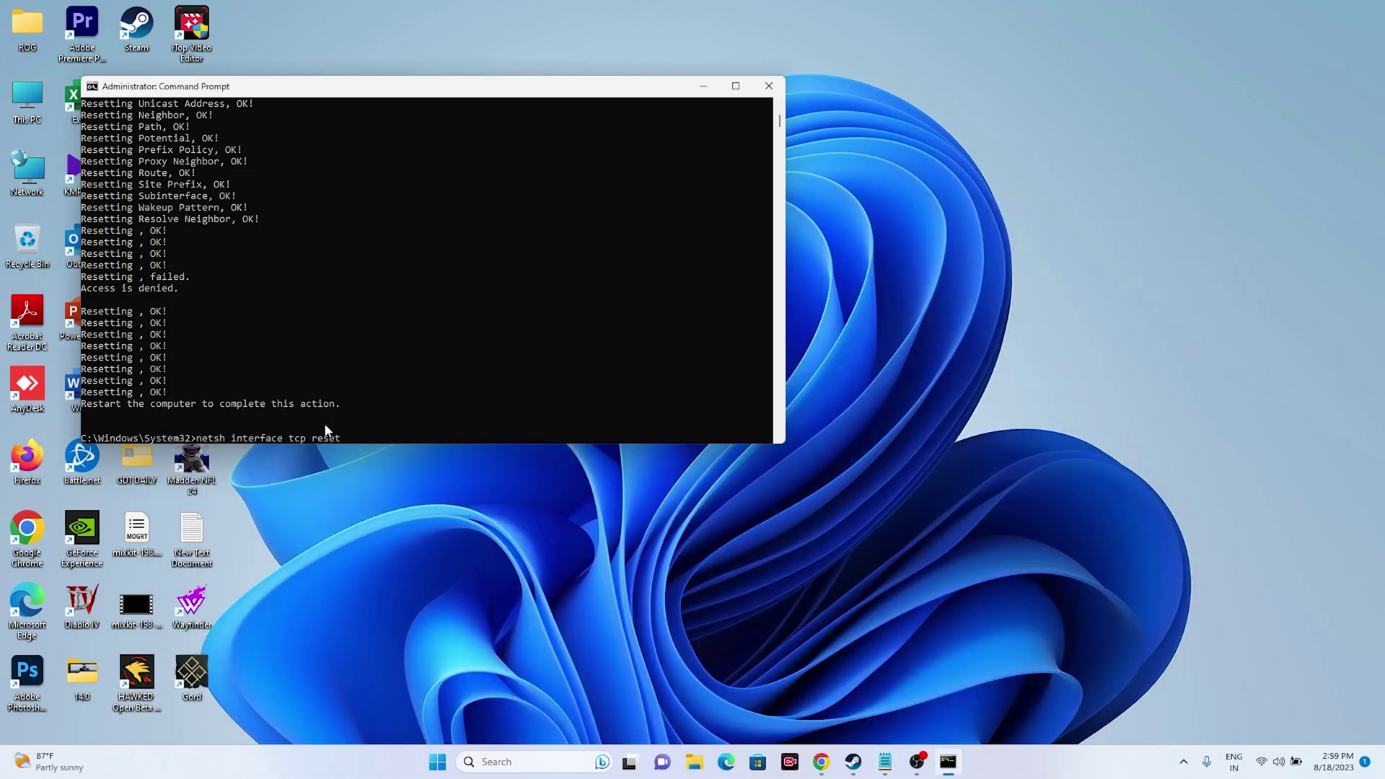
key("Return")
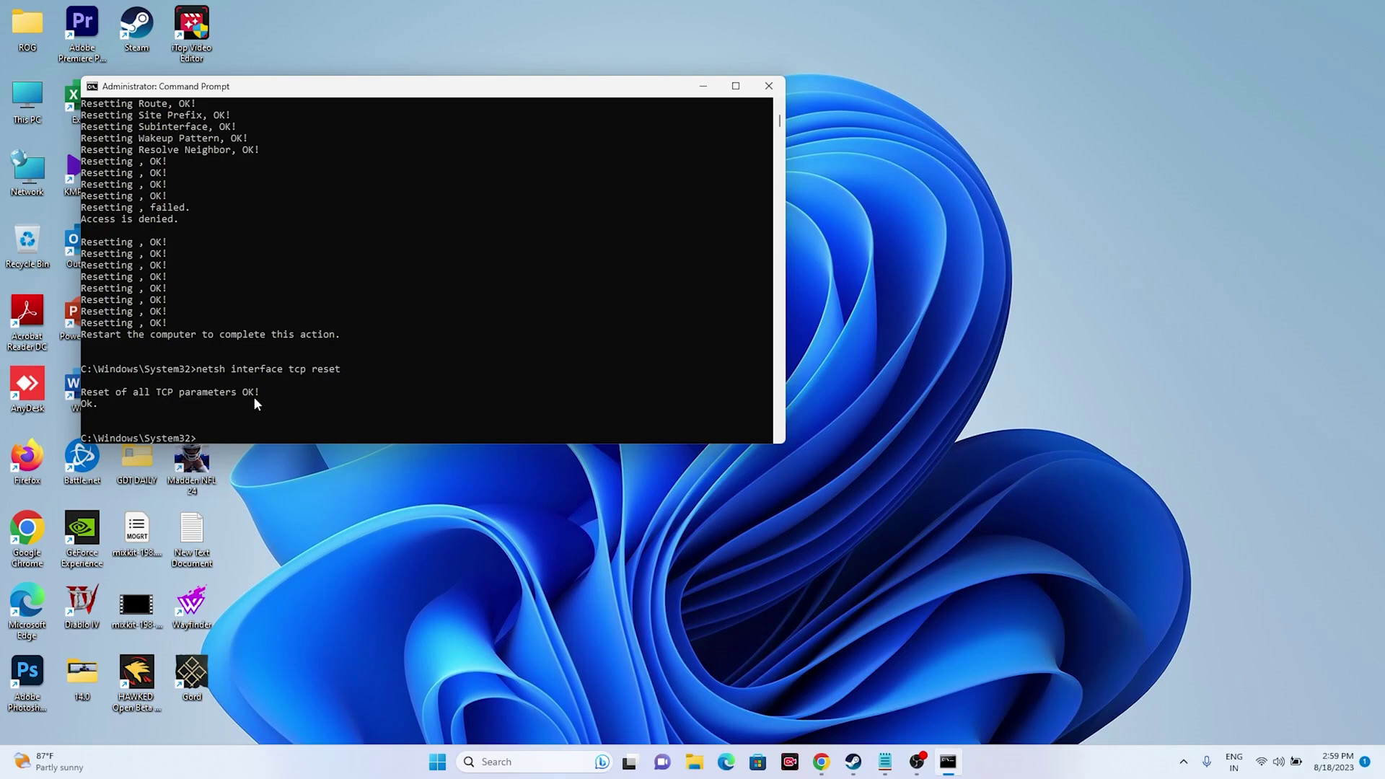
left_click(768, 87)
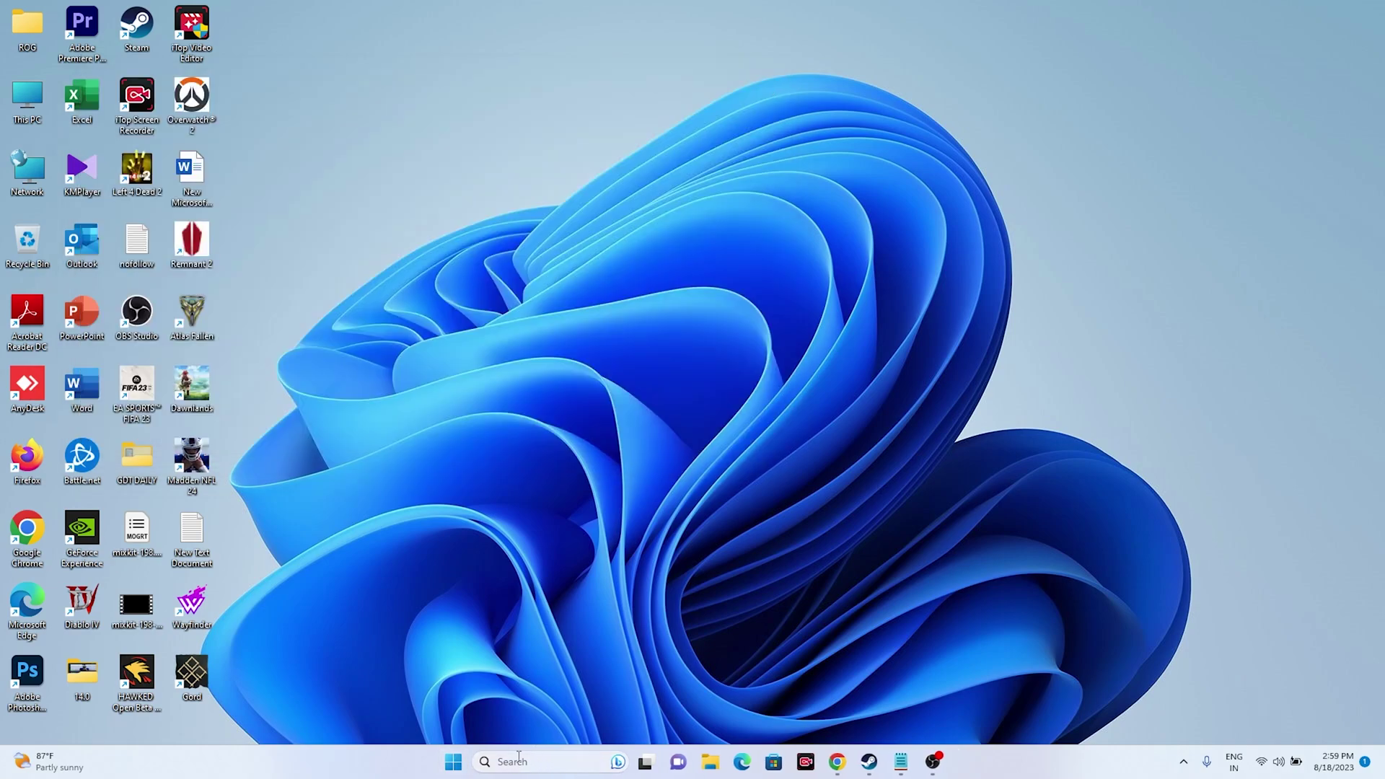
Minimize Steam, check the Network reset page in Windows Settings' advanced network settings, and close Settings without resetting
left_click(866, 766)
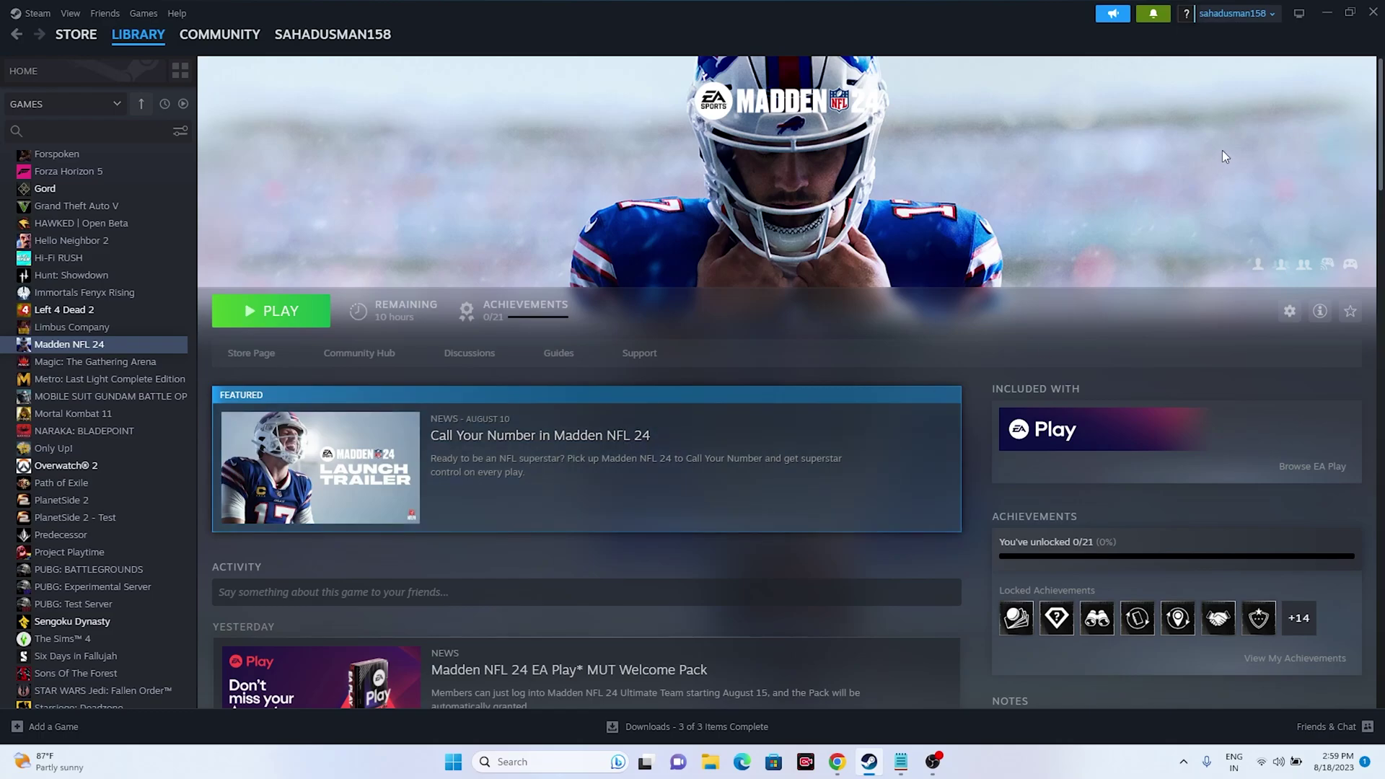
left_click(1325, 13)
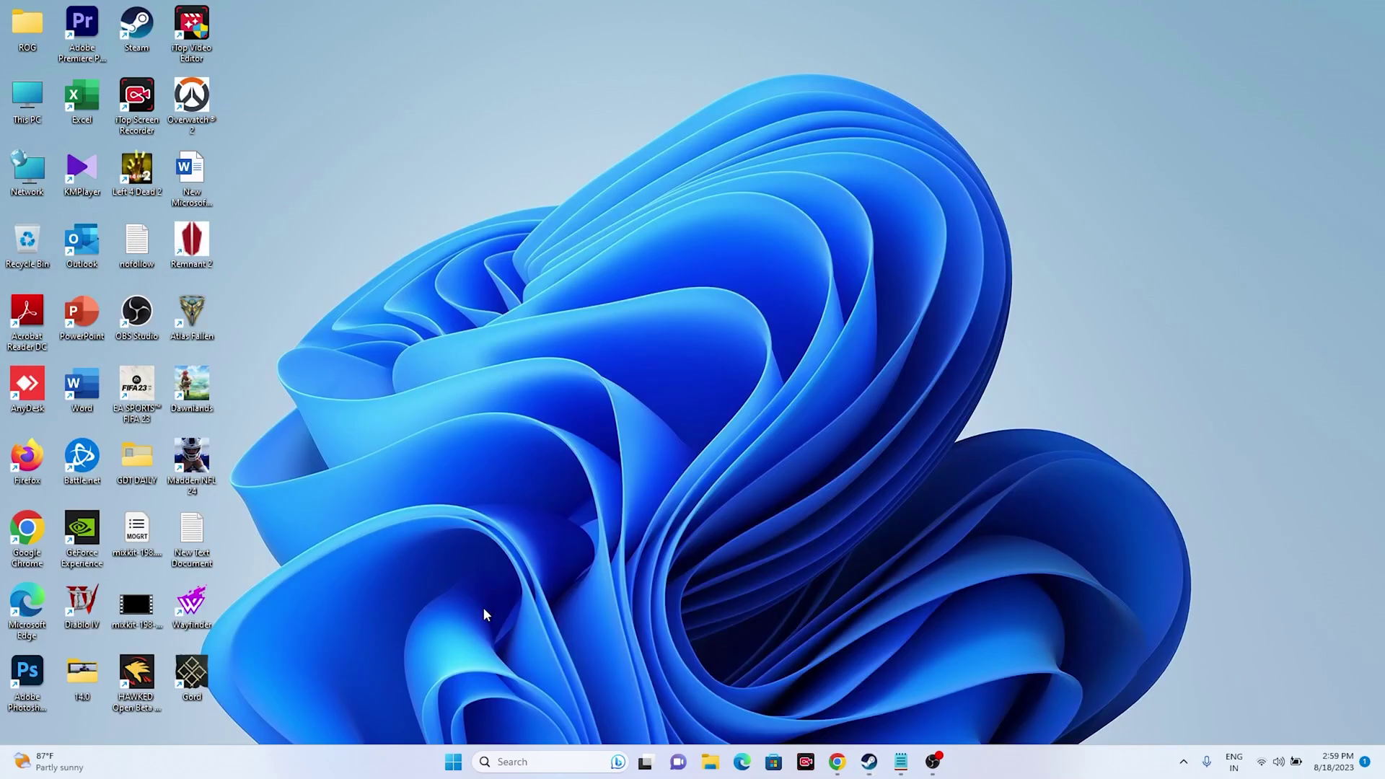
left_click(543, 760)
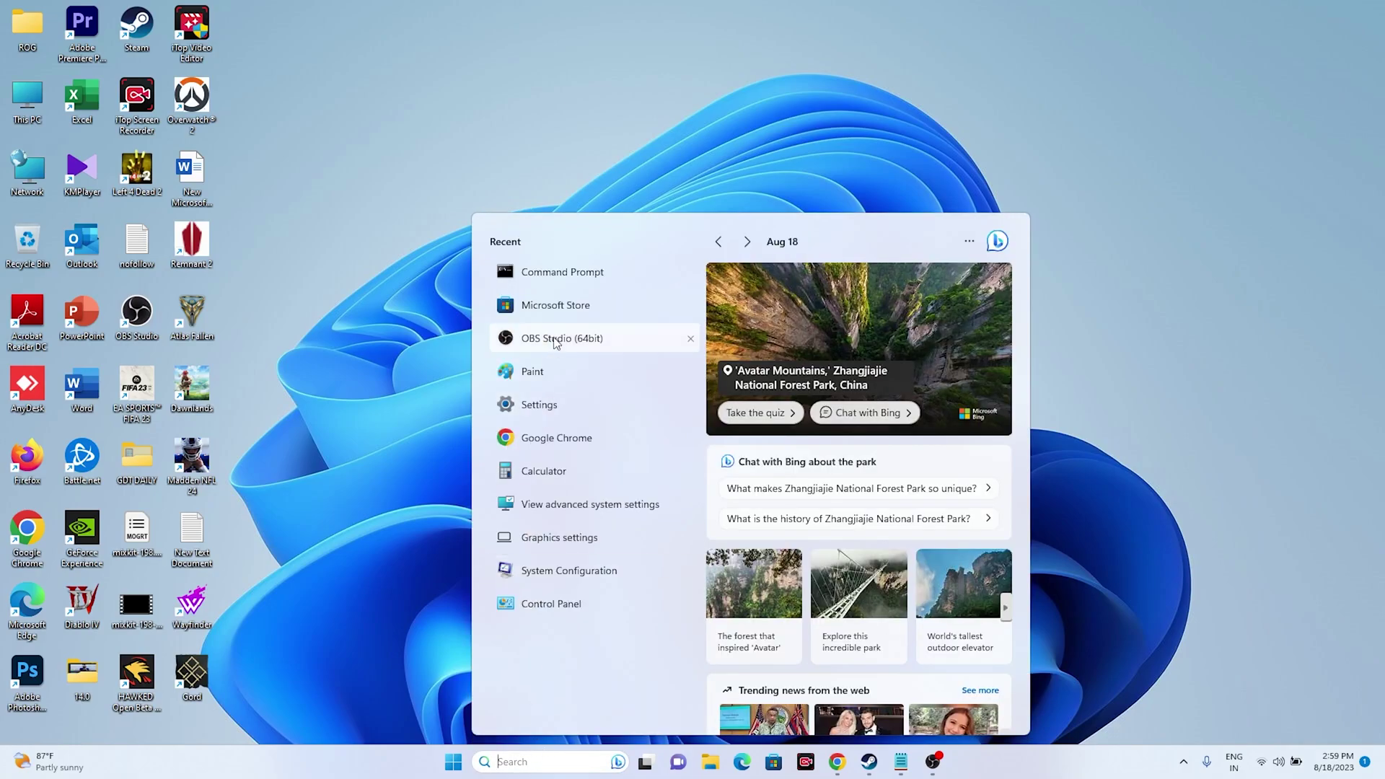
left_click(548, 405)
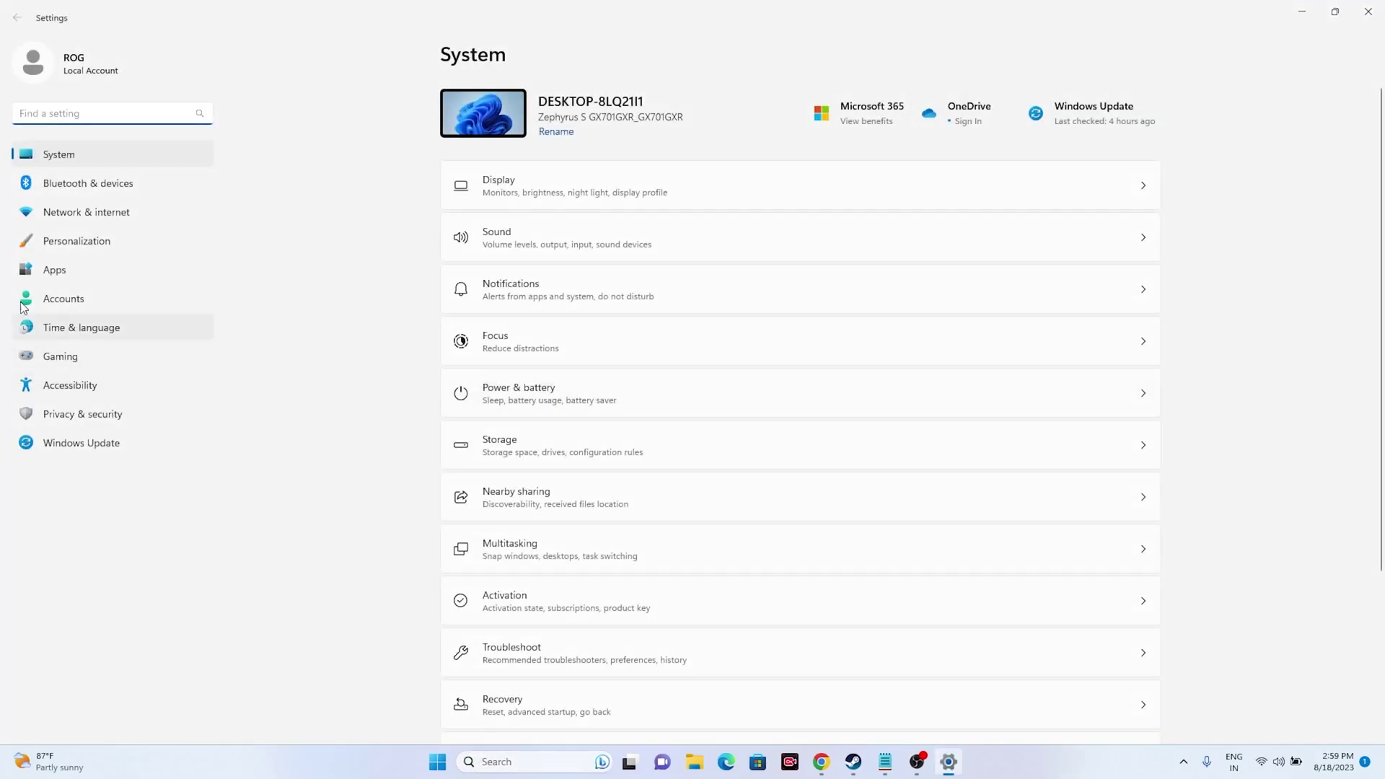
left_click(97, 216)
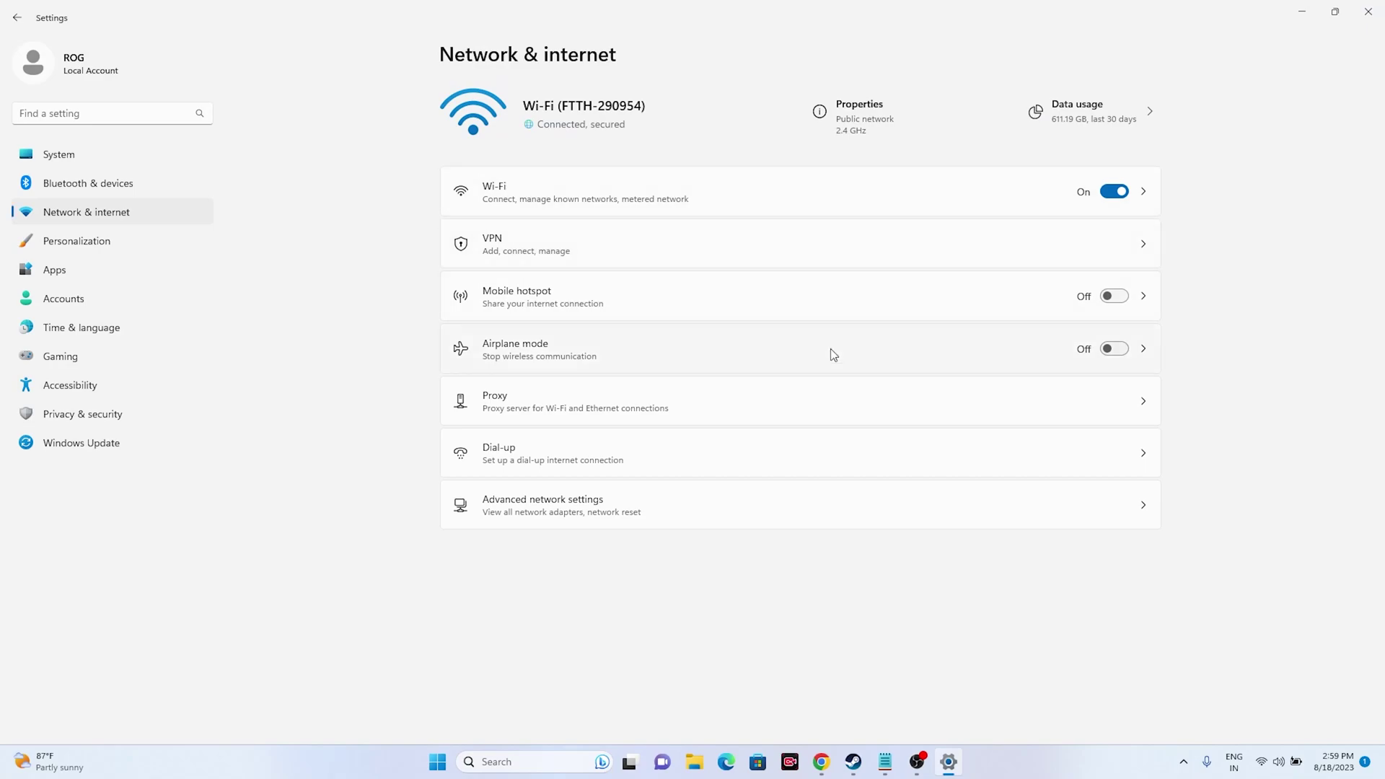
left_click(552, 508)
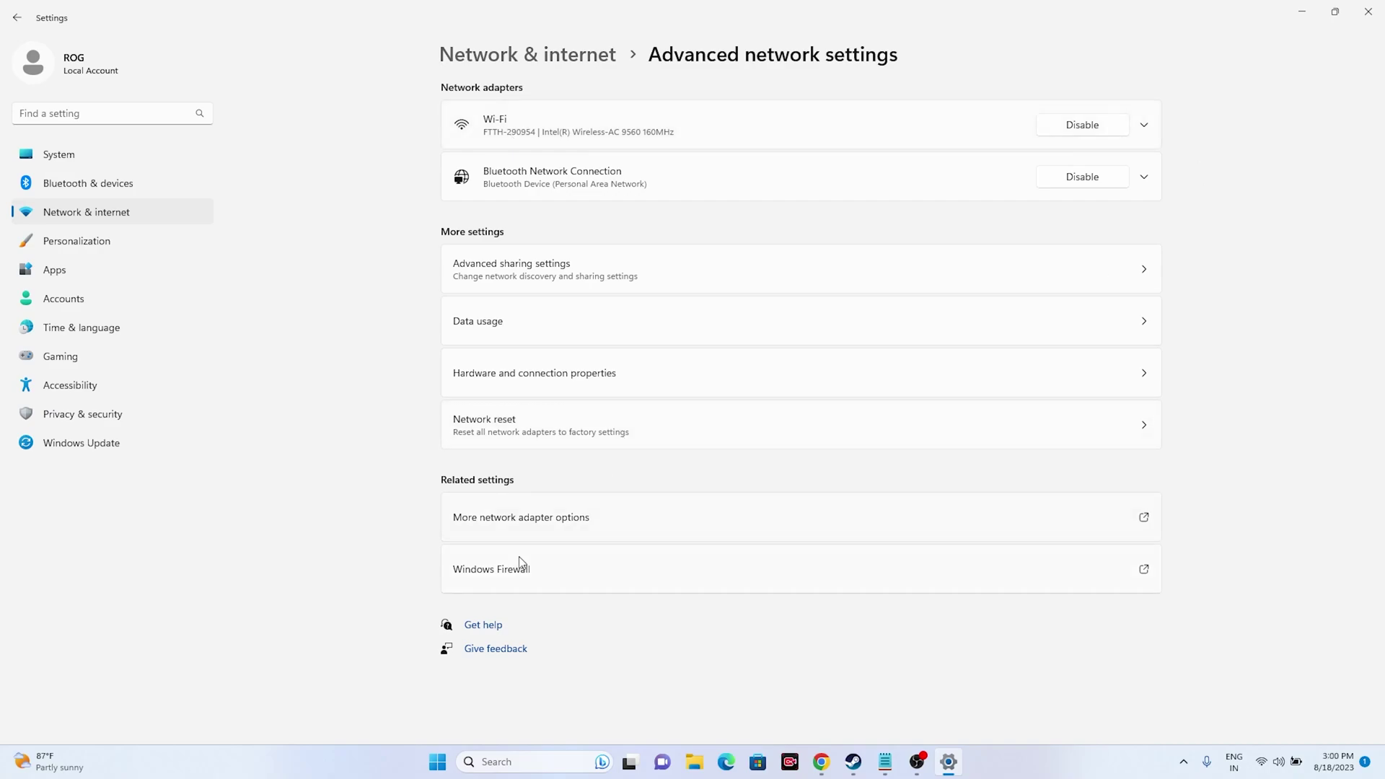
left_click(476, 413)
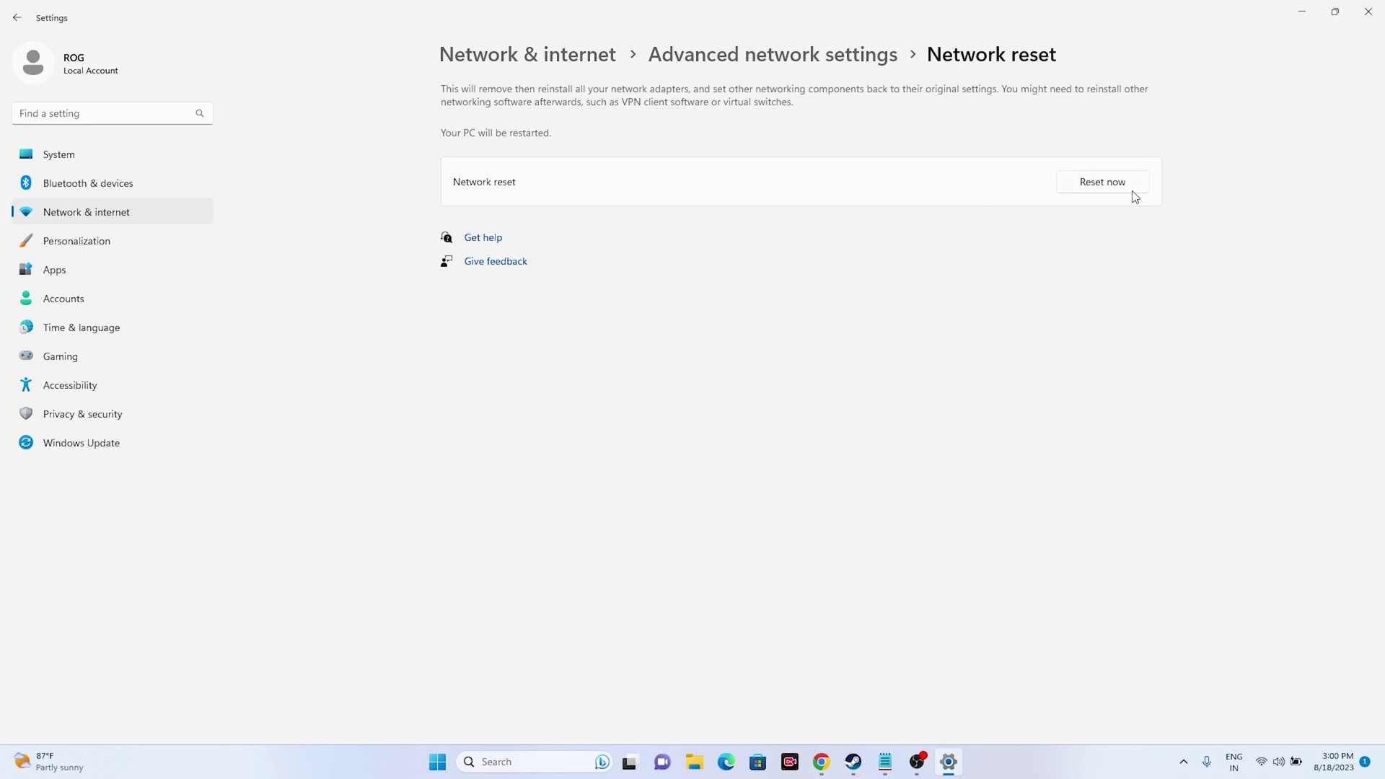
left_click(1368, 12)
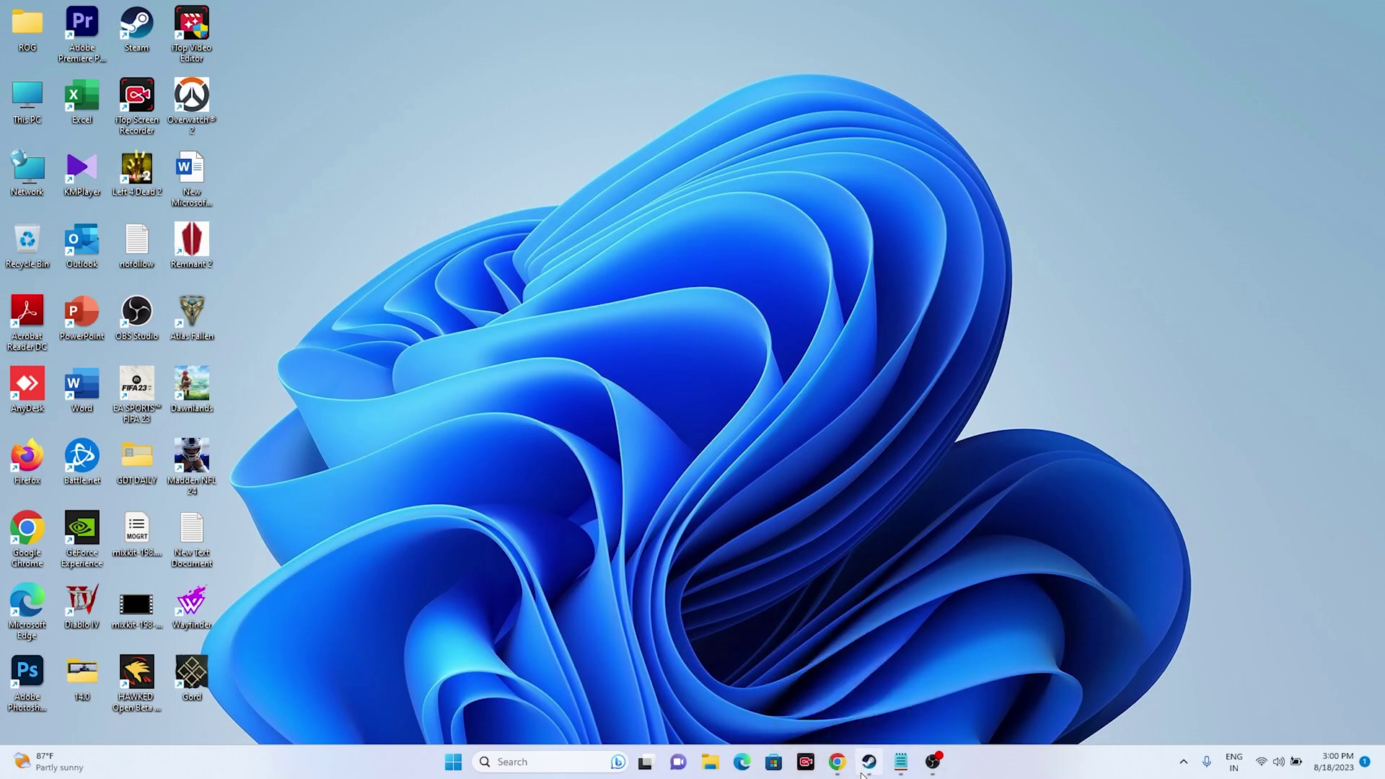
Bring Steam back to the front, check the list of available Wi-Fi networks, and dismiss it without switching networks
left_click(864, 770)
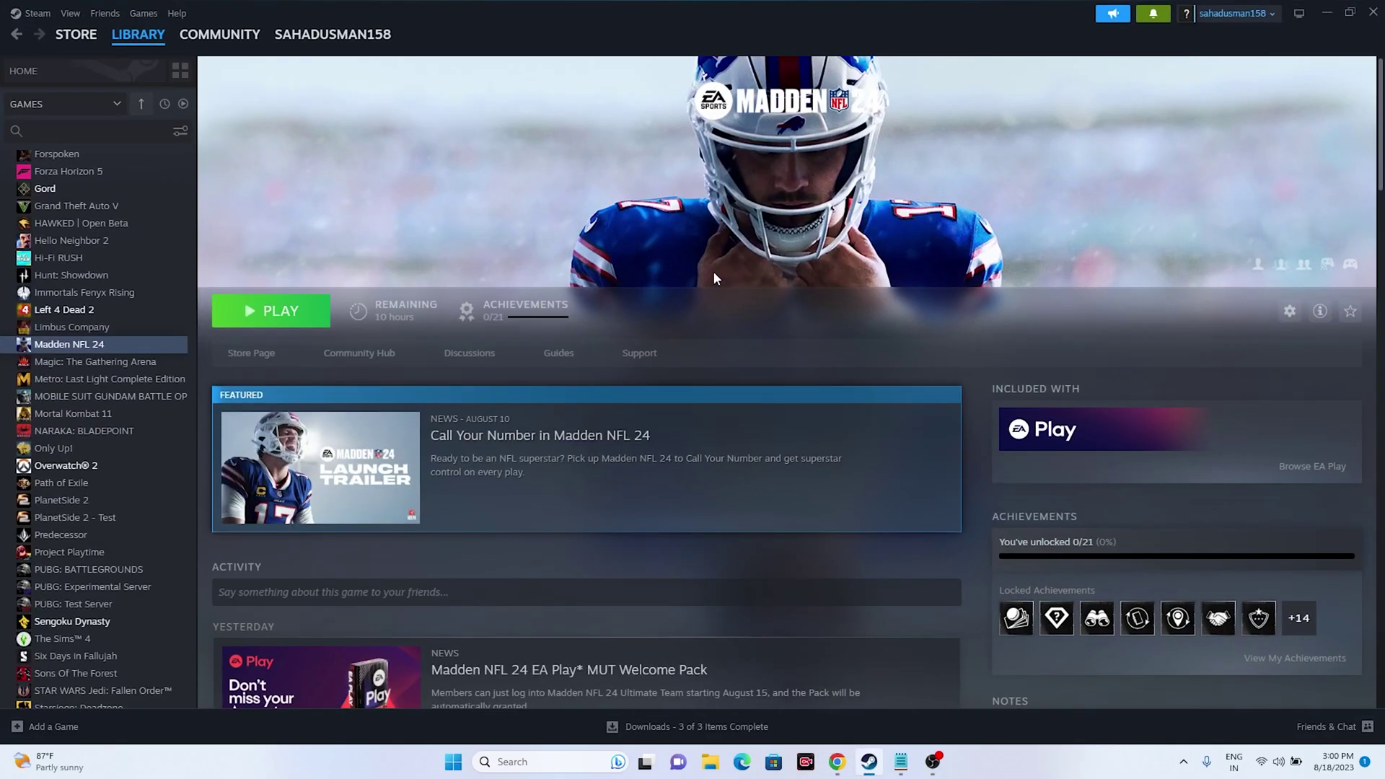
left_click(1262, 763)
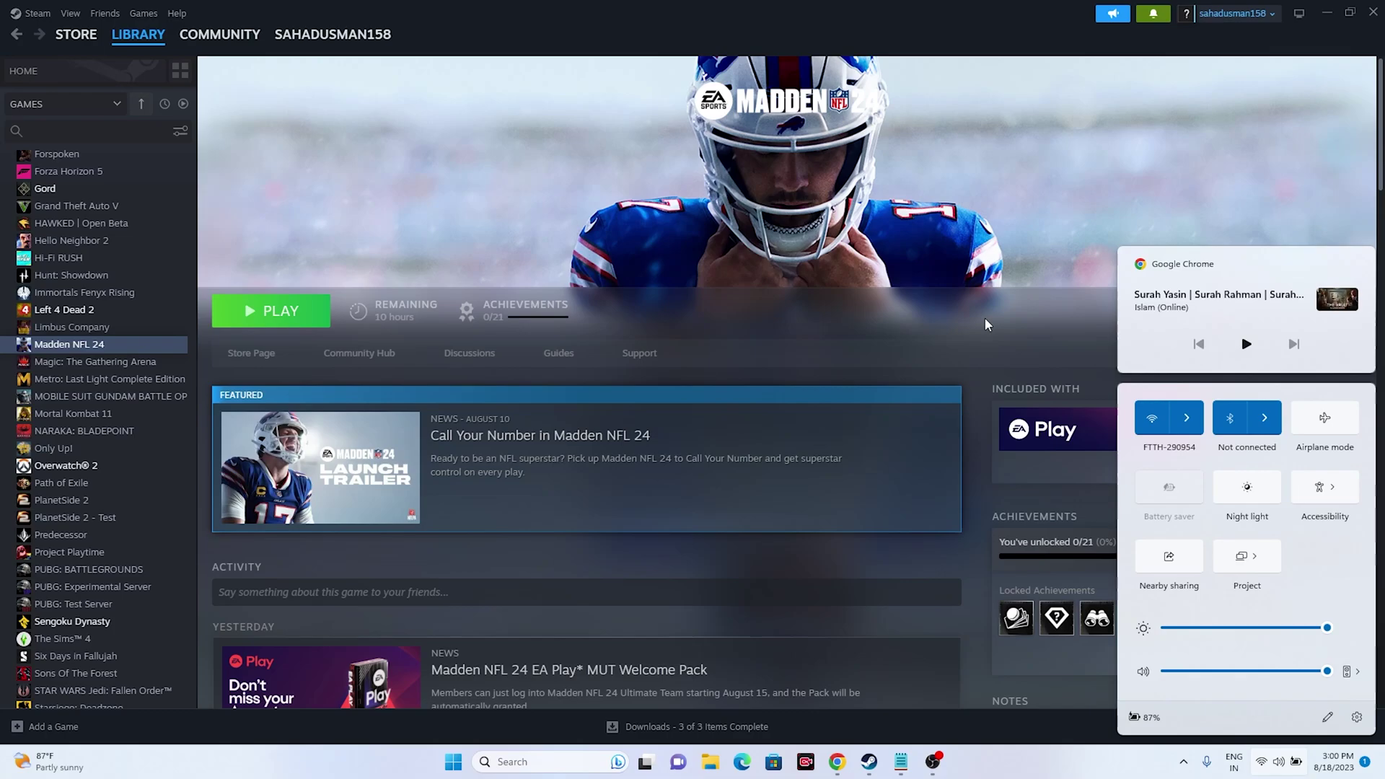
left_click(1195, 424)
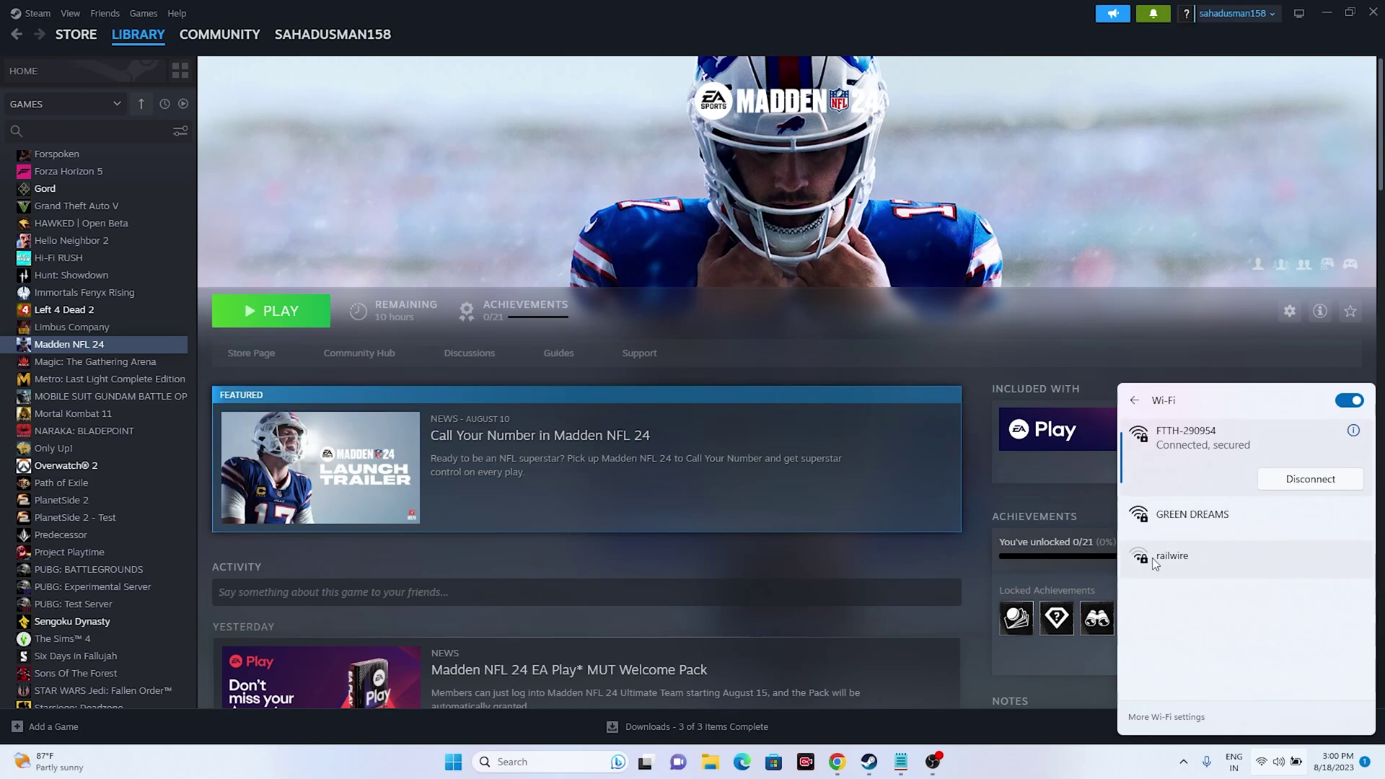
left_click(996, 358)
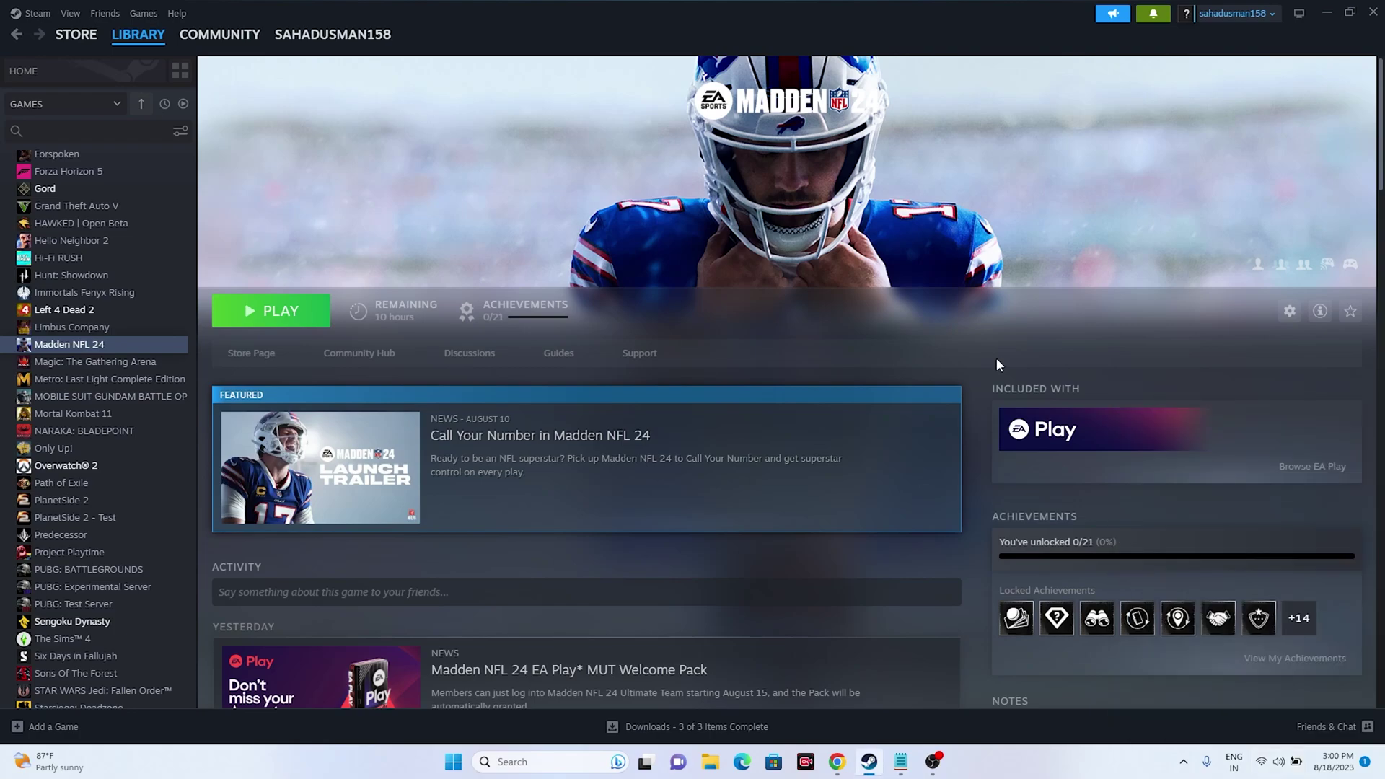
Minimize Steam, check the Windows Update page in Windows Settings, and close Settings
left_click(1326, 13)
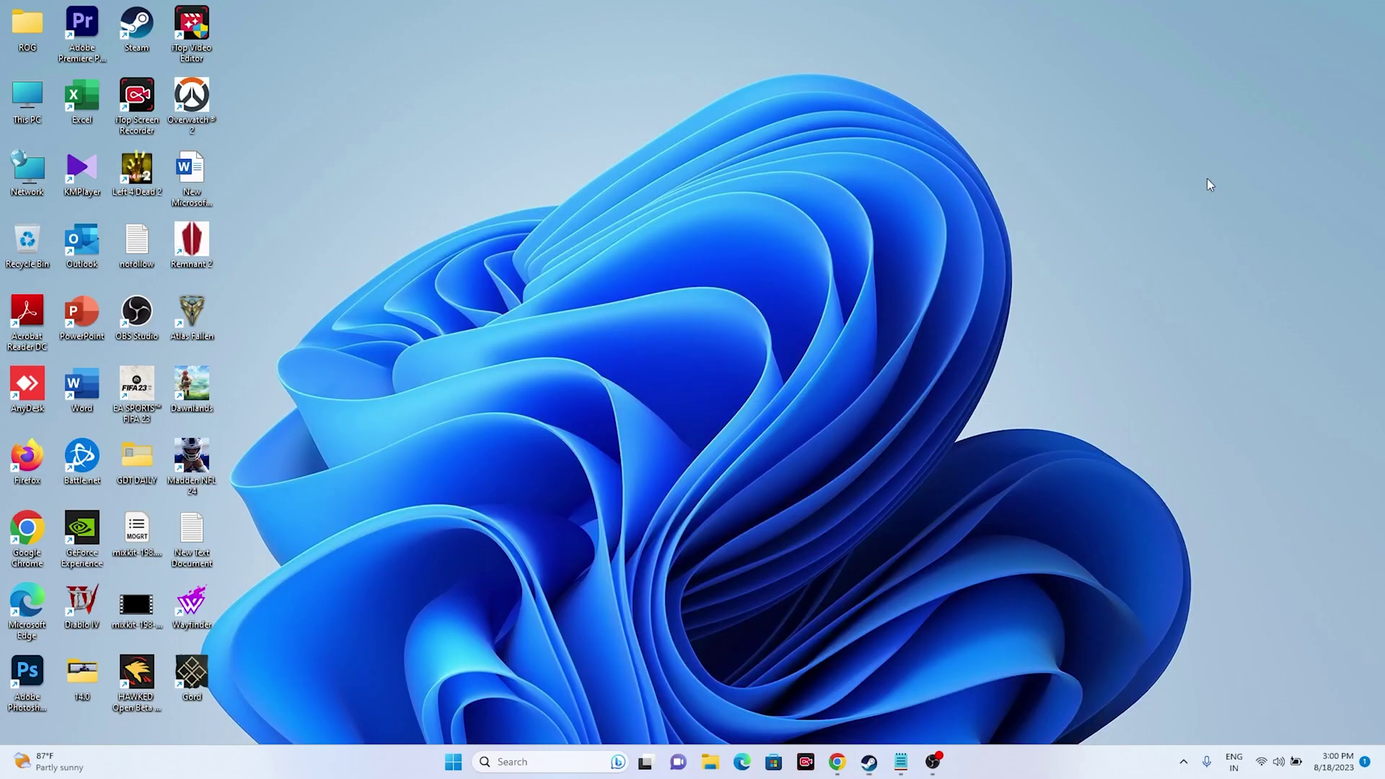
left_click(549, 762)
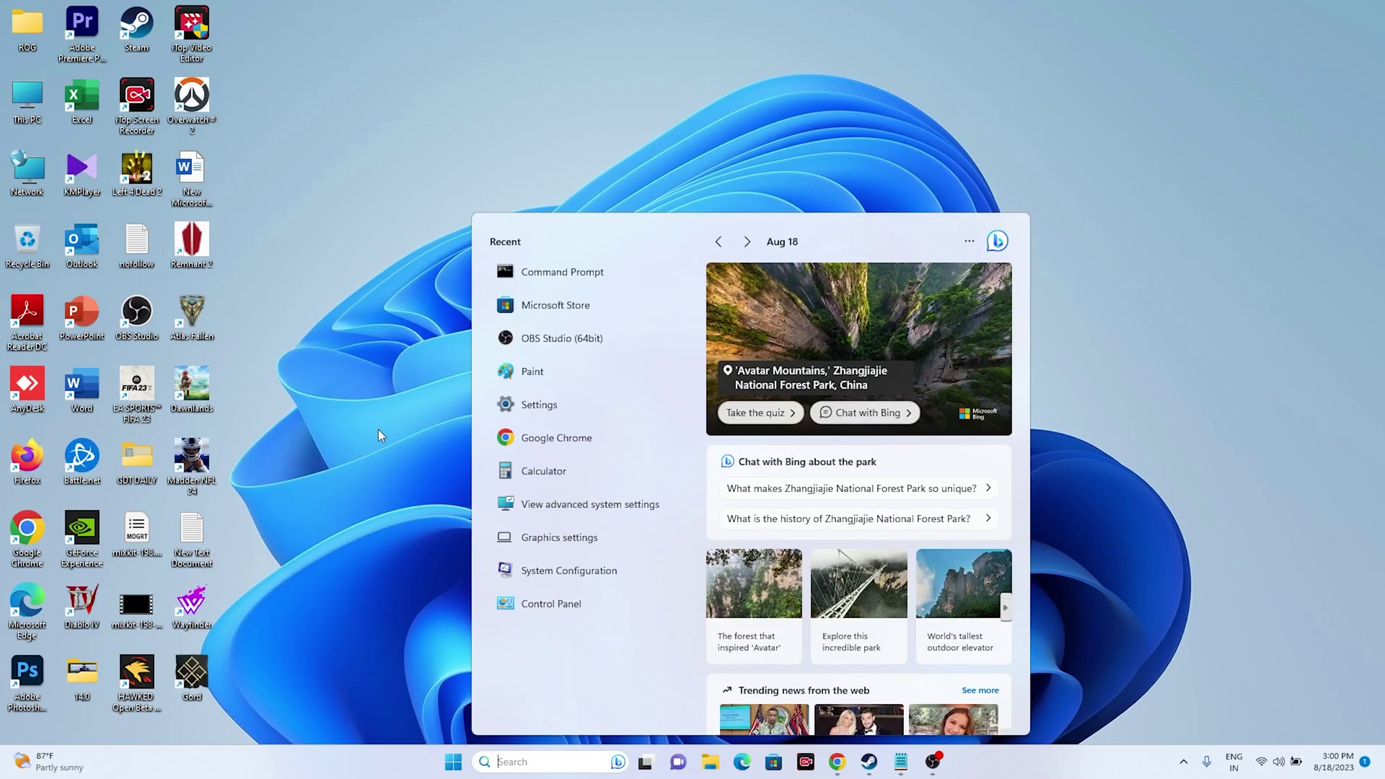
left_click(525, 400)
left_click(141, 443)
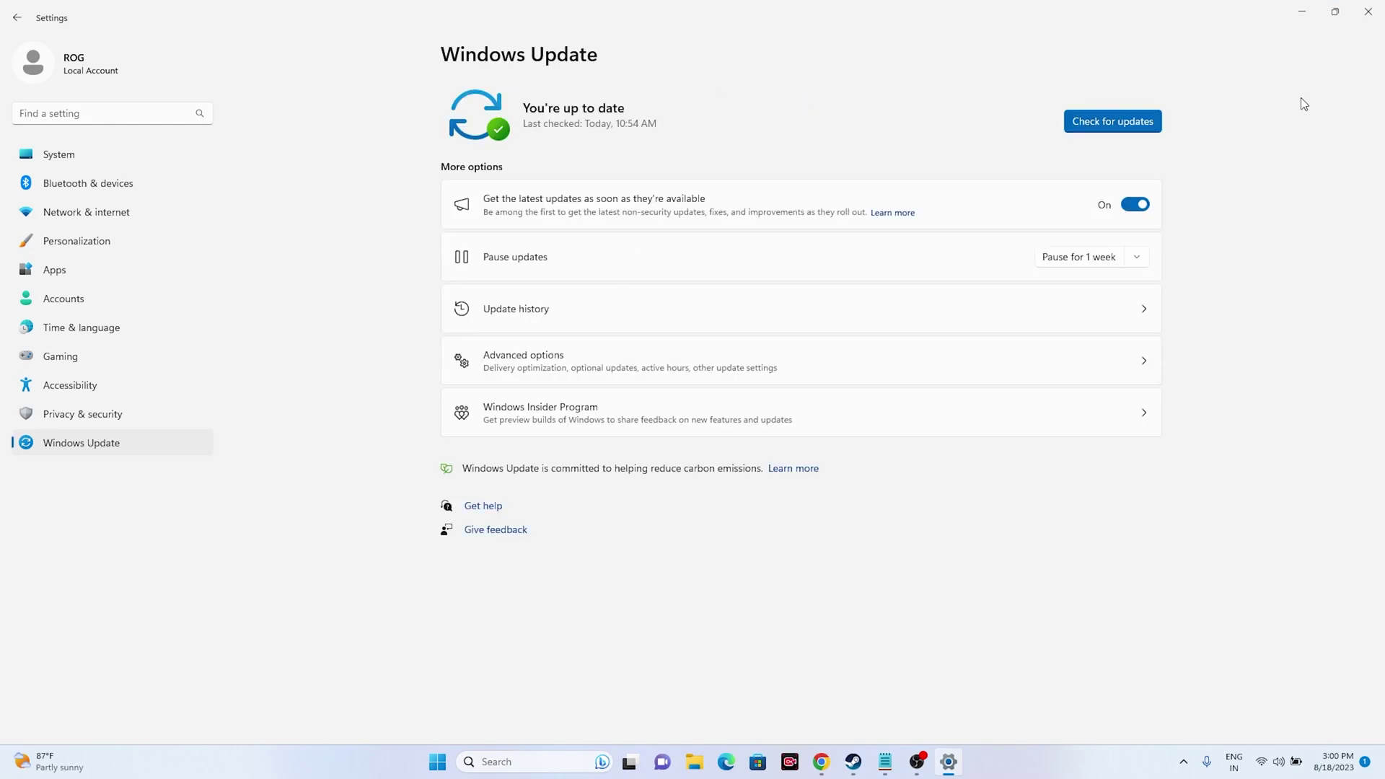
left_click(1368, 11)
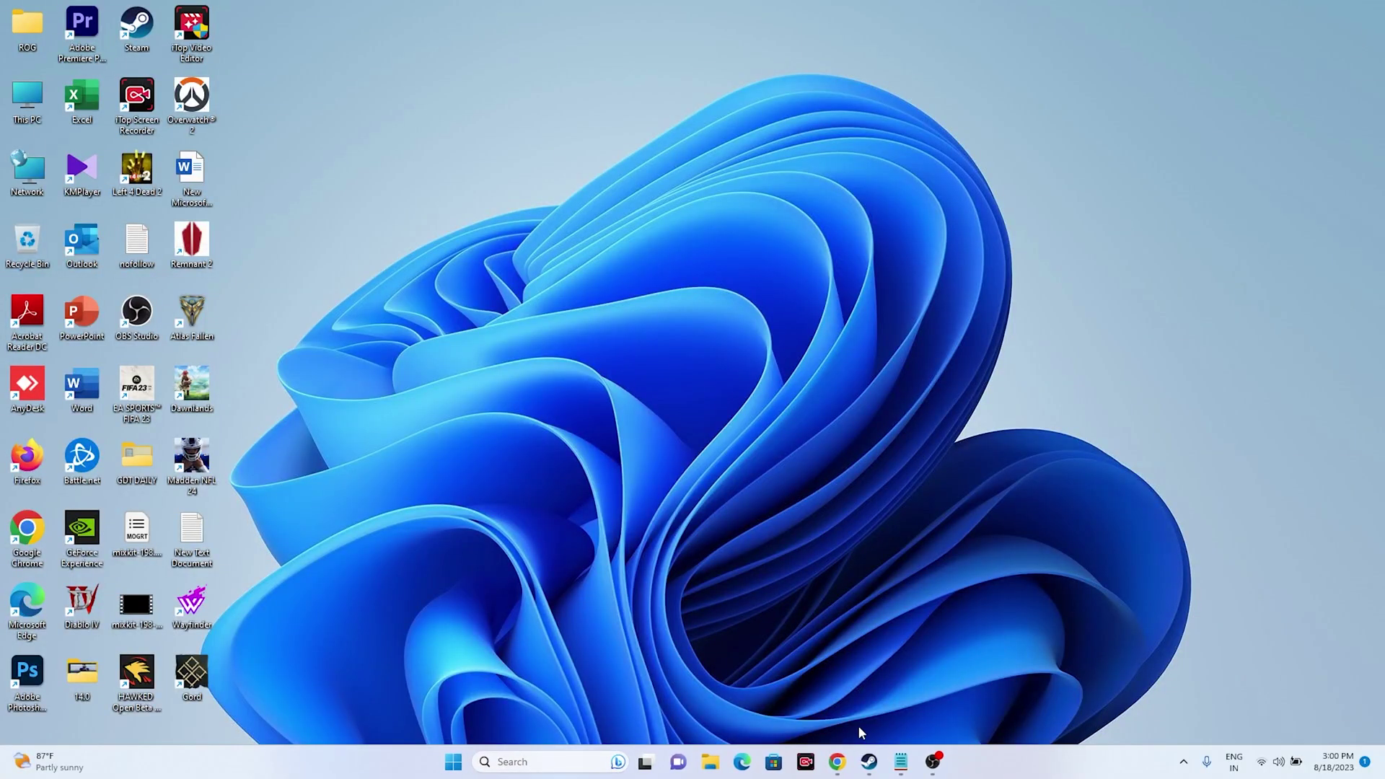
Return to Steam, check the integrity verification option in Madden NFL 24's Installed Files properties, and close the properties without running it
left_click(870, 762)
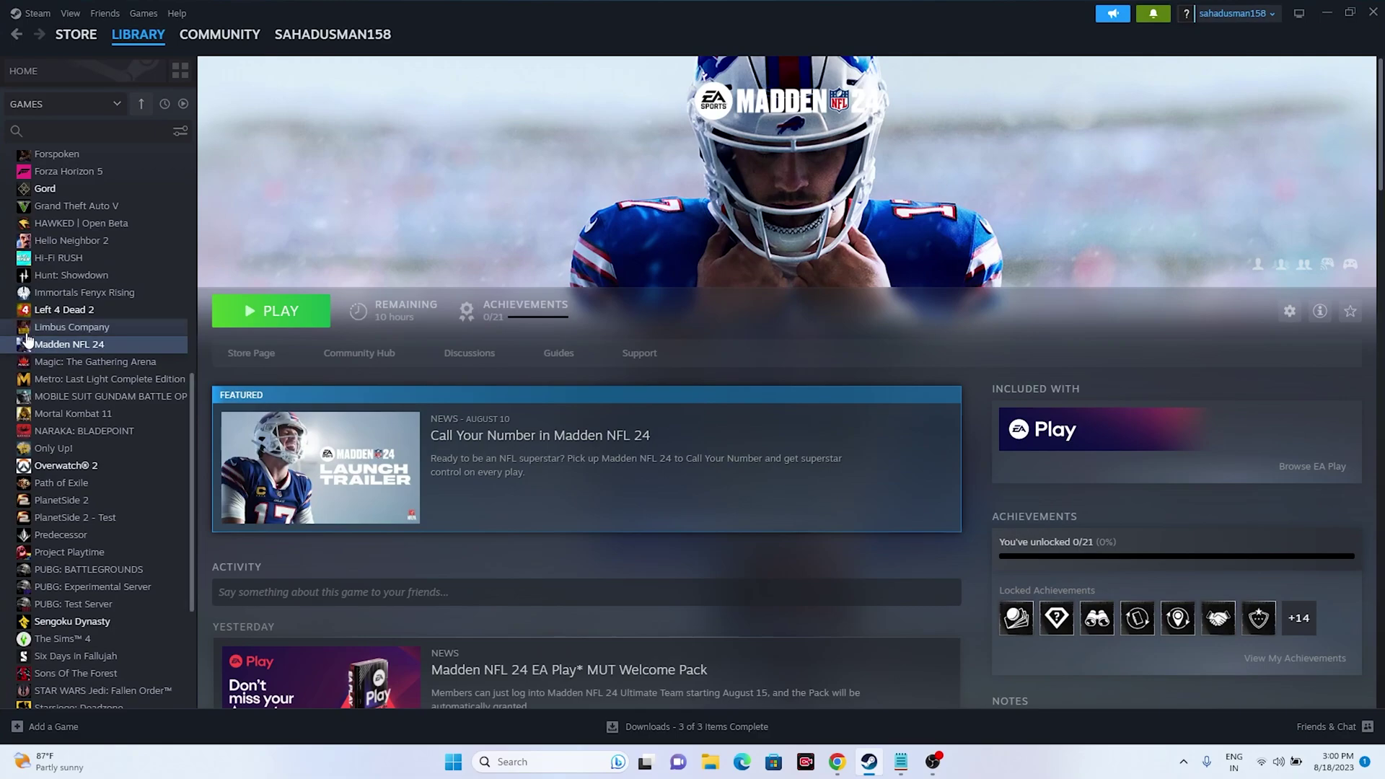
right_click(80, 351)
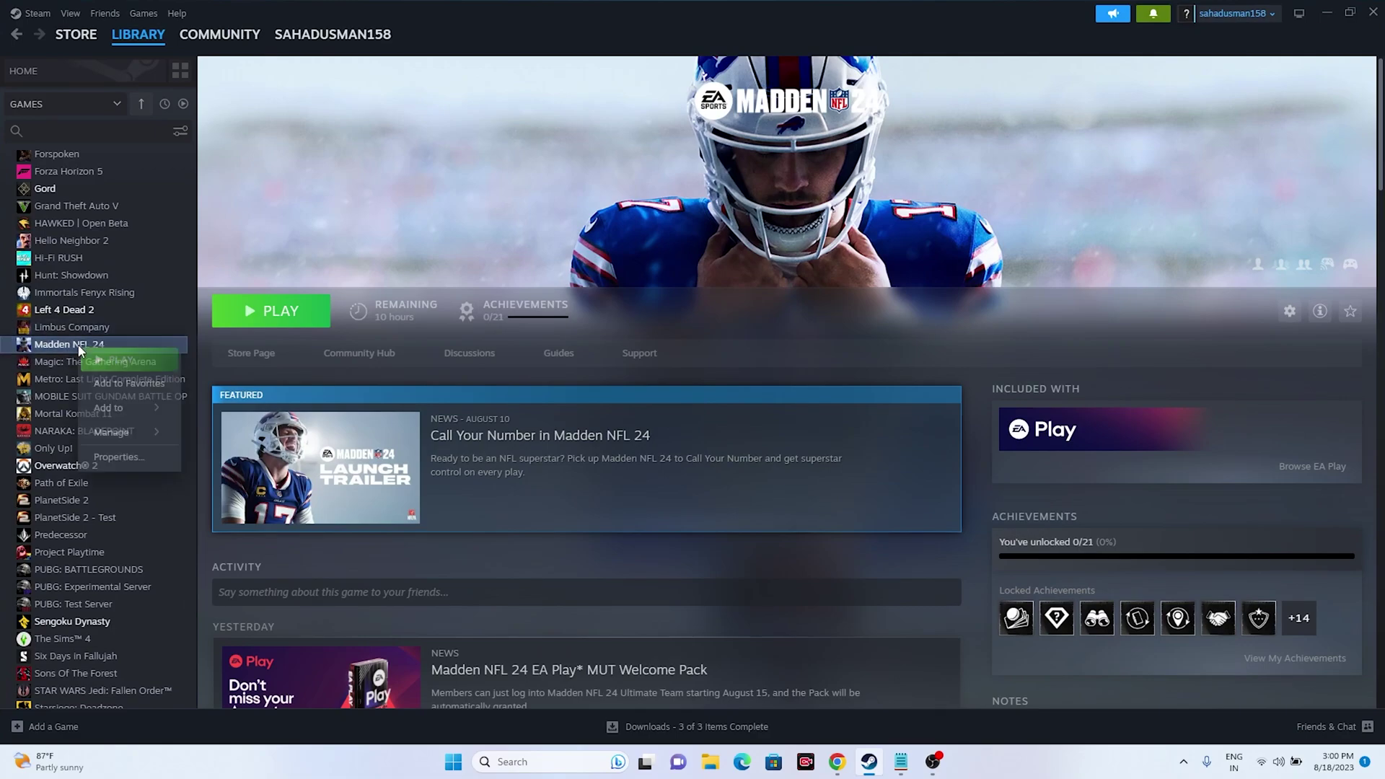
left_click(122, 461)
left_click(437, 277)
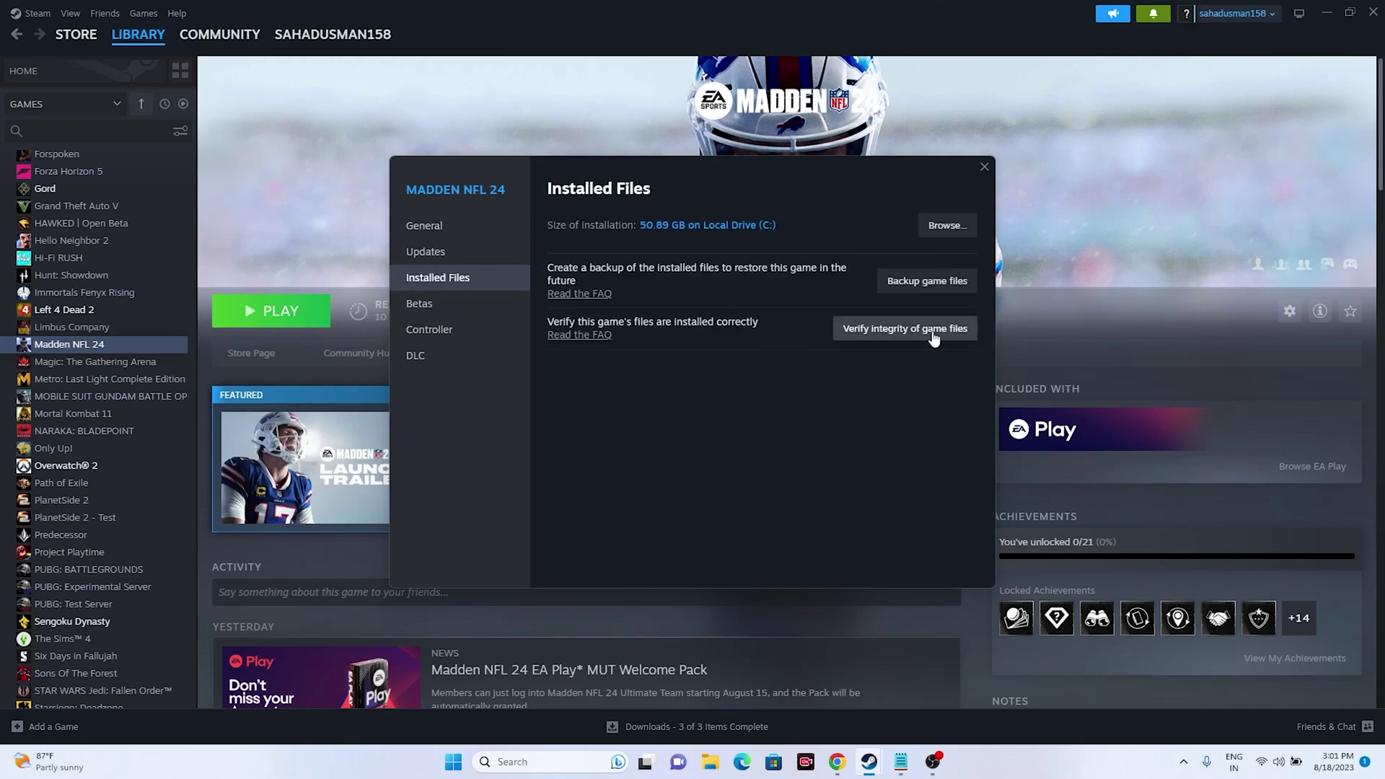
left_click_drag(825, 180, 826, 272)
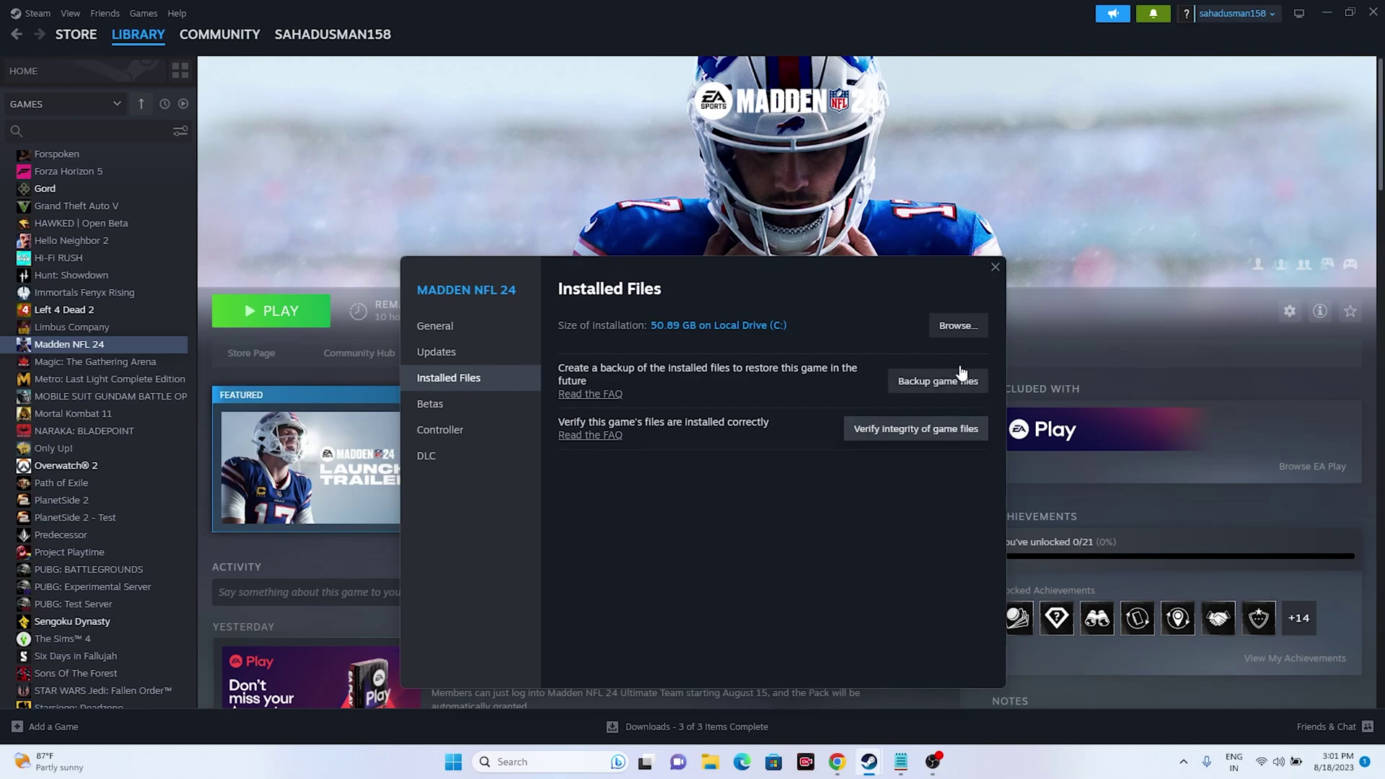
left_click(993, 268)
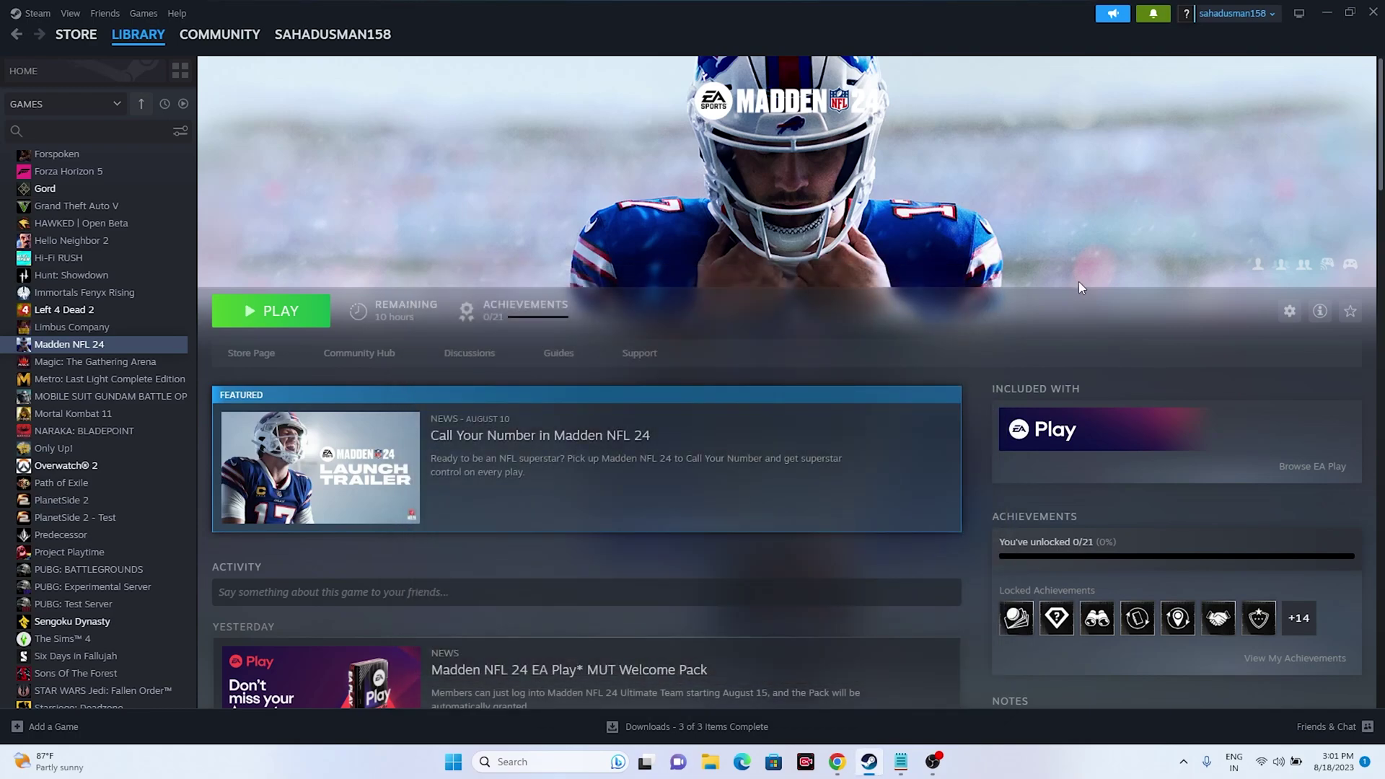